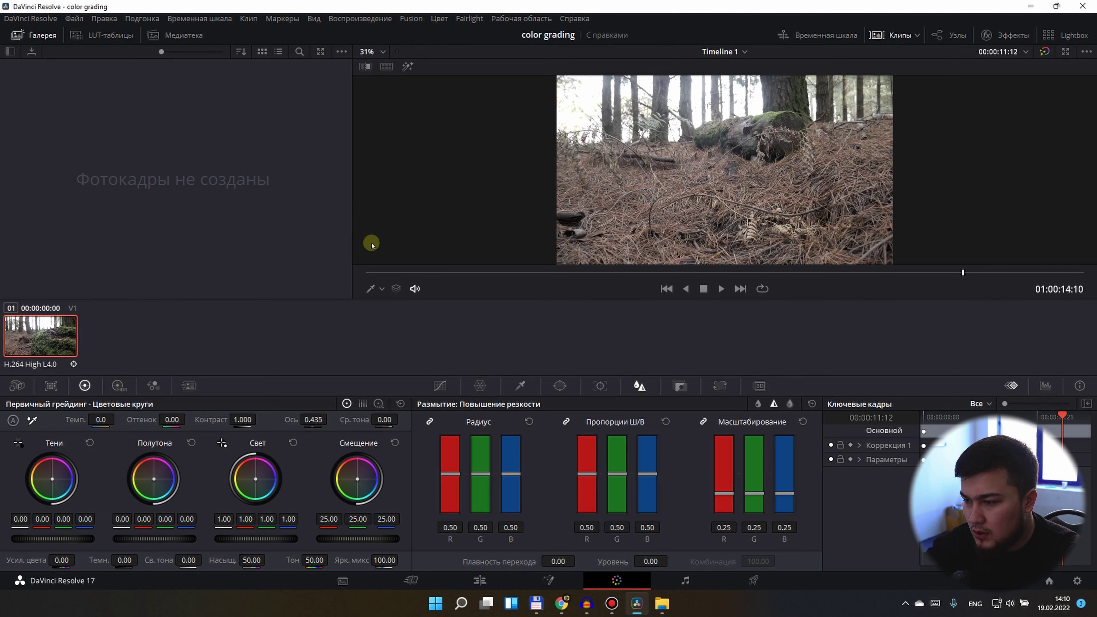
# Show the node graph and Resolve FX library, widen the viewer, and move the playhead to the first frame
pyautogui.click(955, 37)
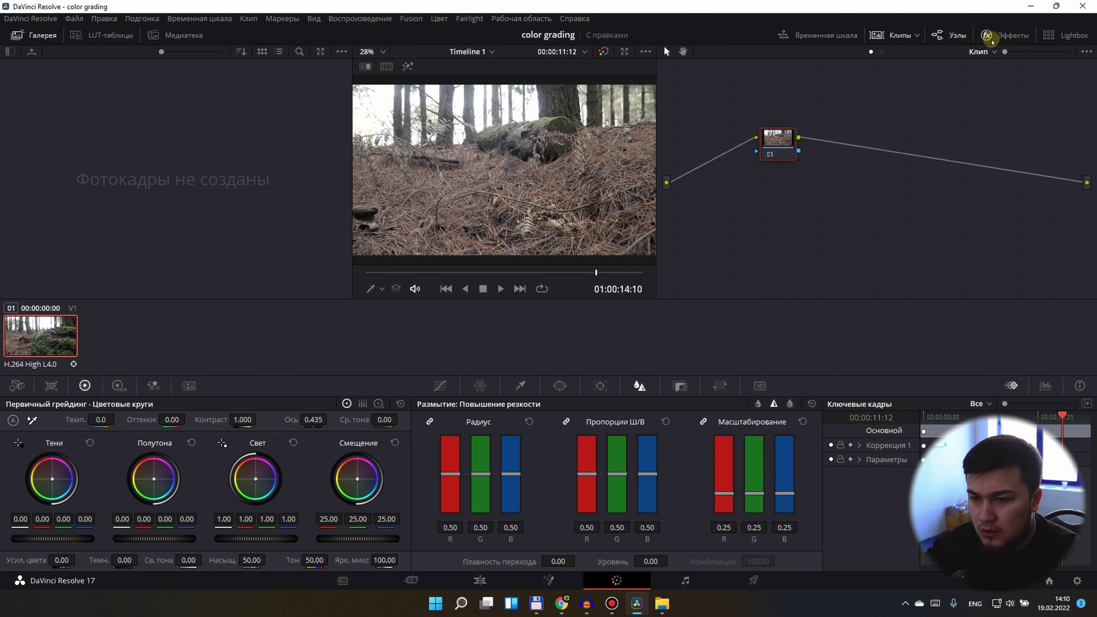
pyautogui.click(939, 36)
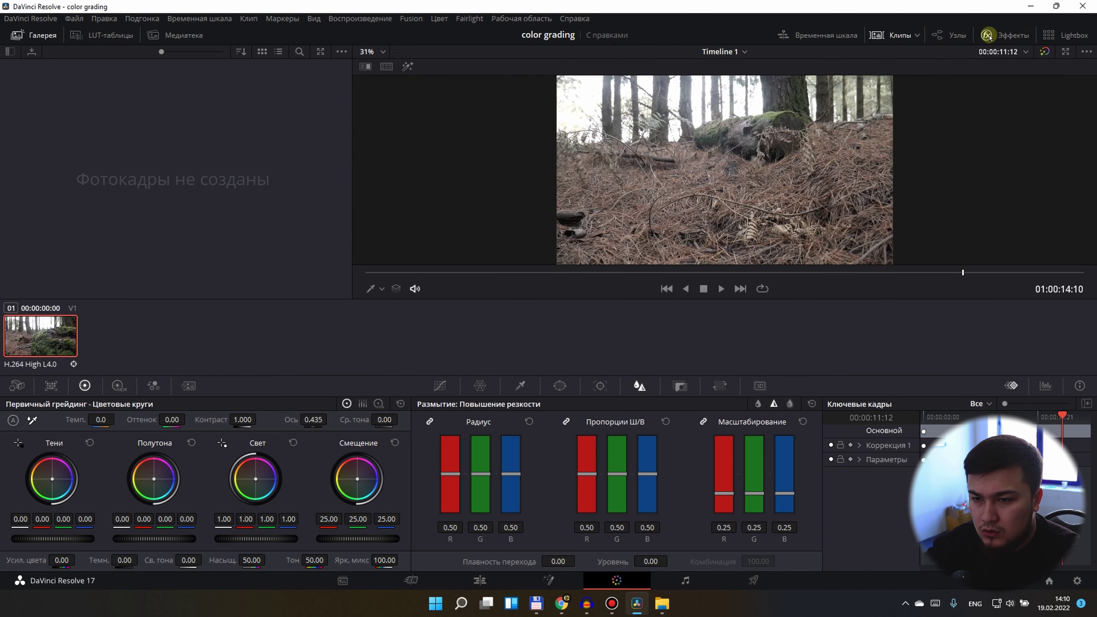
pyautogui.click(951, 35)
pyautogui.click(990, 35)
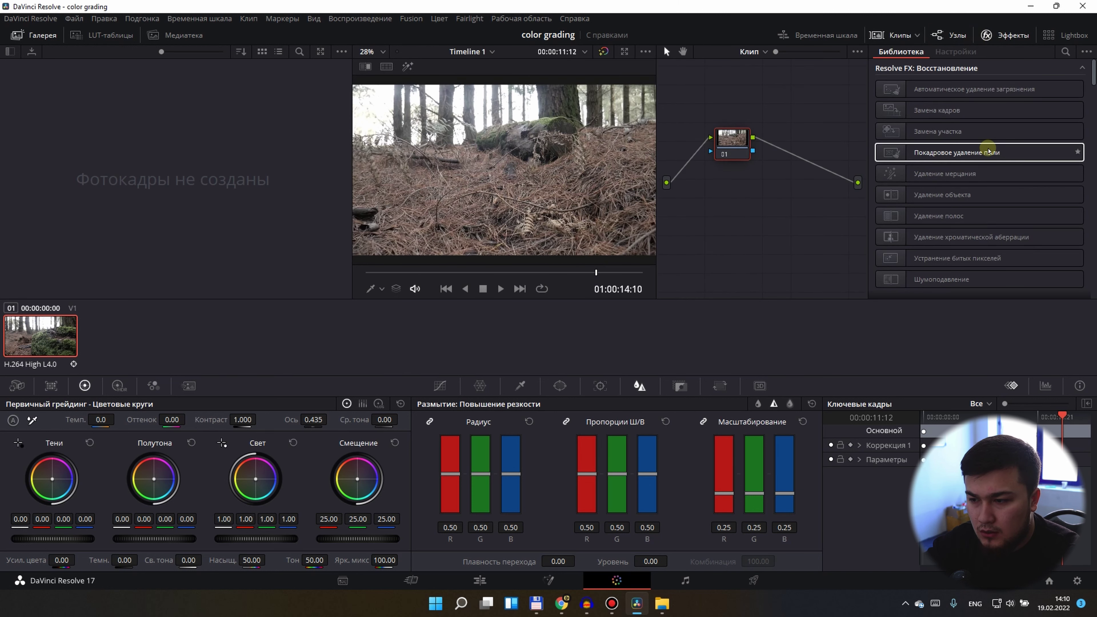
pyautogui.moveTo(351, 168); pyautogui.dragTo(247, 167)
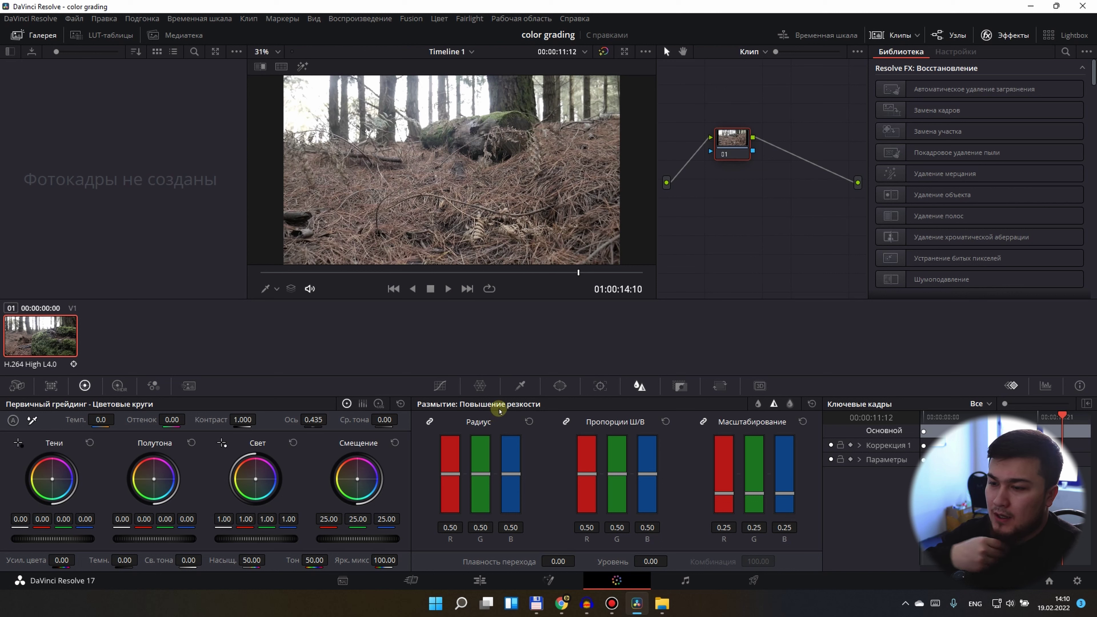
pyautogui.moveTo(318, 270); pyautogui.dragTo(189, 283)
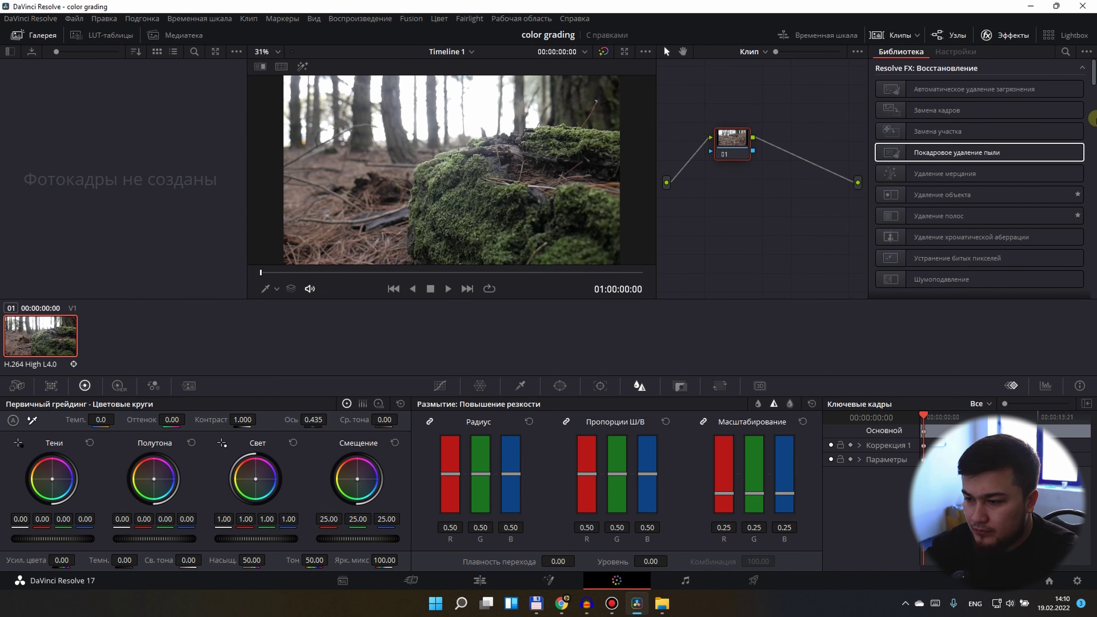
# Browse the Resolve FX list down to the Color group and select Color Space Transform
pyautogui.scroll(-5, 930, 178)
pyautogui.scroll(-5, 967, 245)
pyautogui.scroll(-5, 968, 223)
pyautogui.scroll(-5, 924, 219)
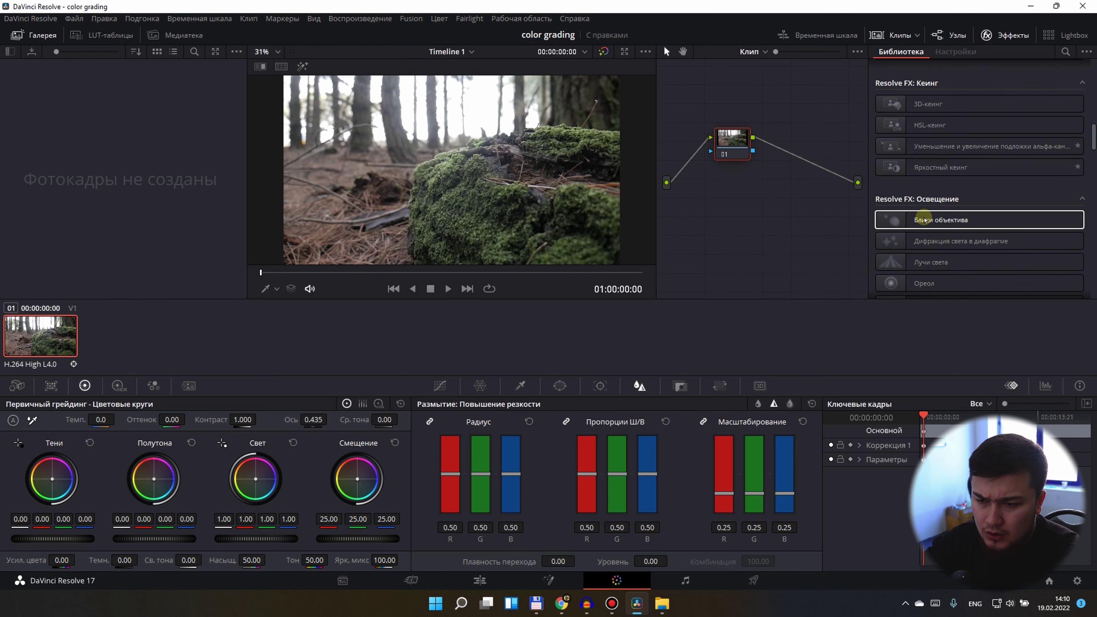
pyautogui.scroll(-5, 925, 212)
pyautogui.scroll(-5, 929, 216)
pyautogui.scroll(-5, 938, 205)
pyautogui.scroll(-2, 943, 208)
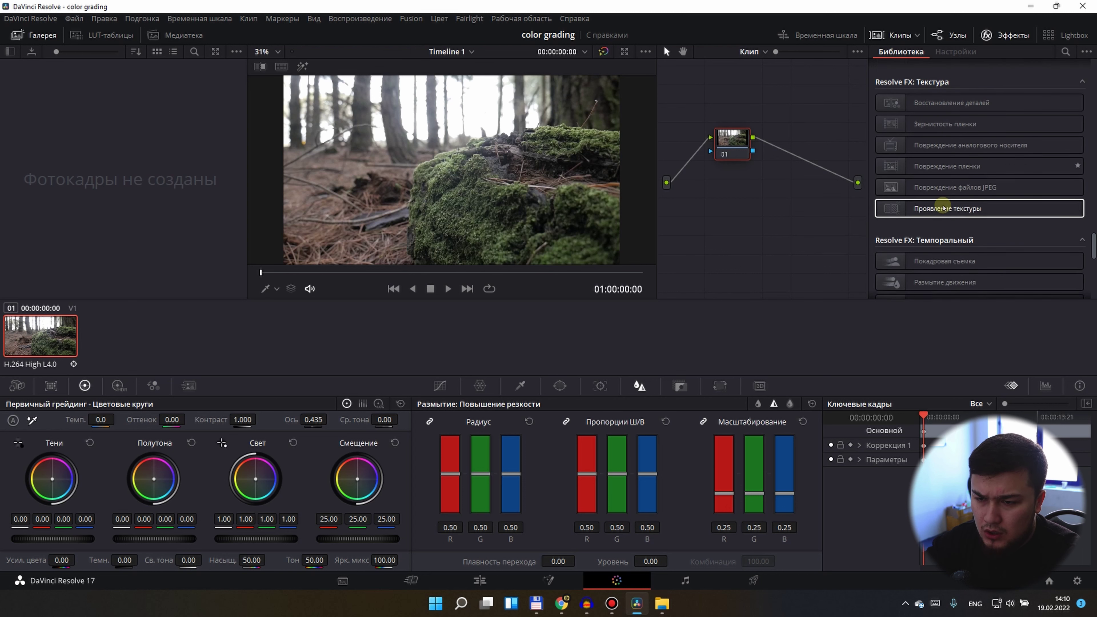
pyautogui.scroll(-3, 944, 208)
pyautogui.scroll(-3, 943, 208)
pyautogui.scroll(-3, 943, 208)
pyautogui.scroll(-3, 945, 211)
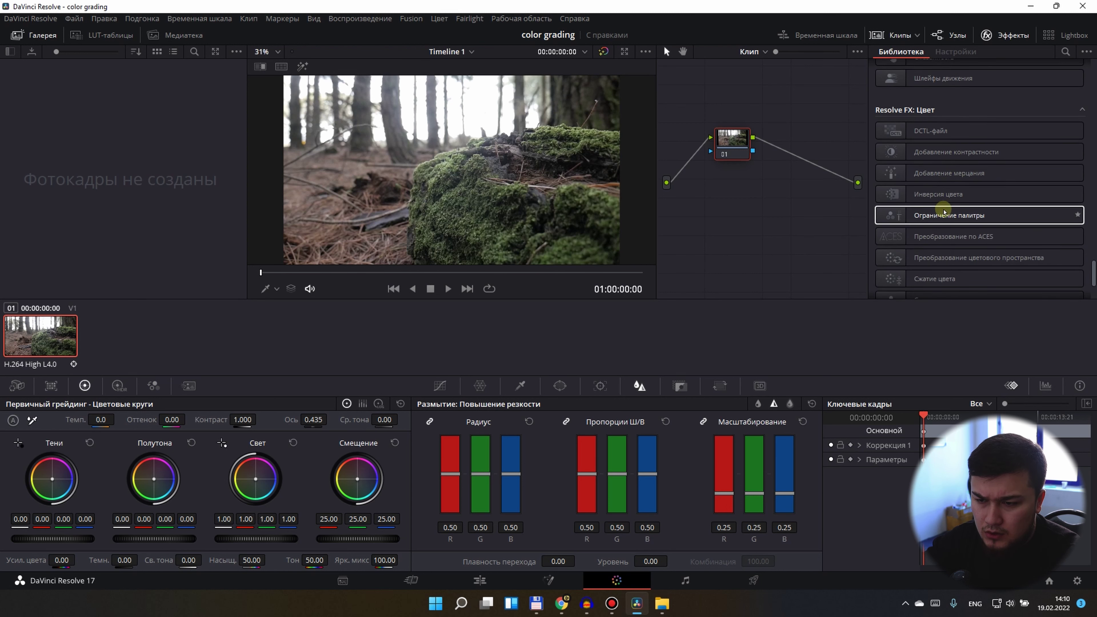
pyautogui.click(943, 259)
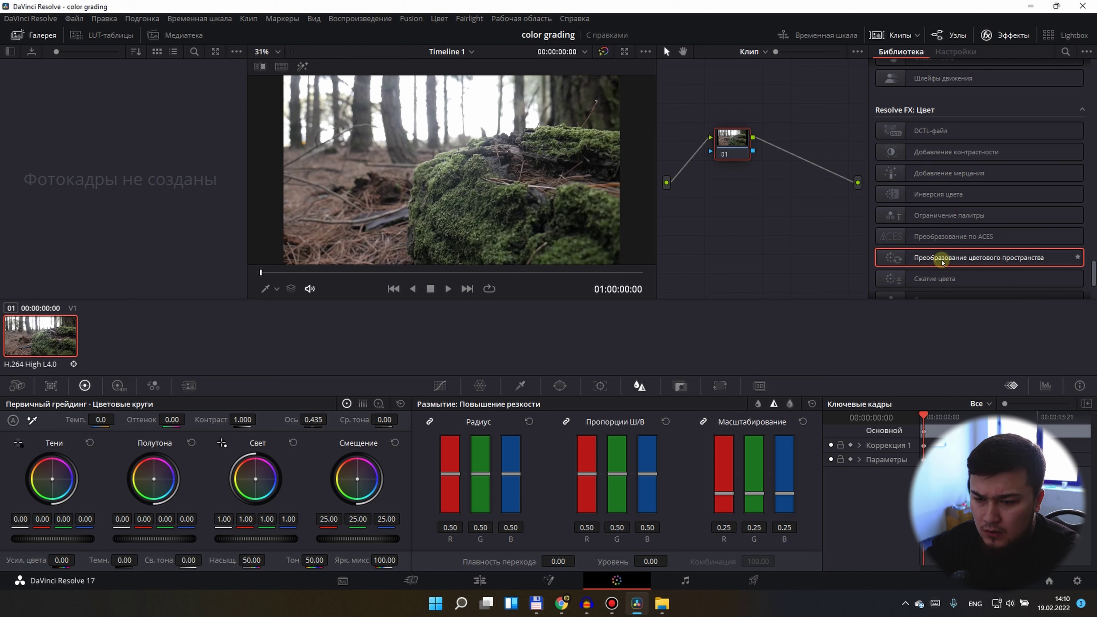
# Apply Color Space Transform to node 01 and set its input colour space to ACES (AP1)
pyautogui.moveTo(943, 262); pyautogui.dragTo(736, 149)
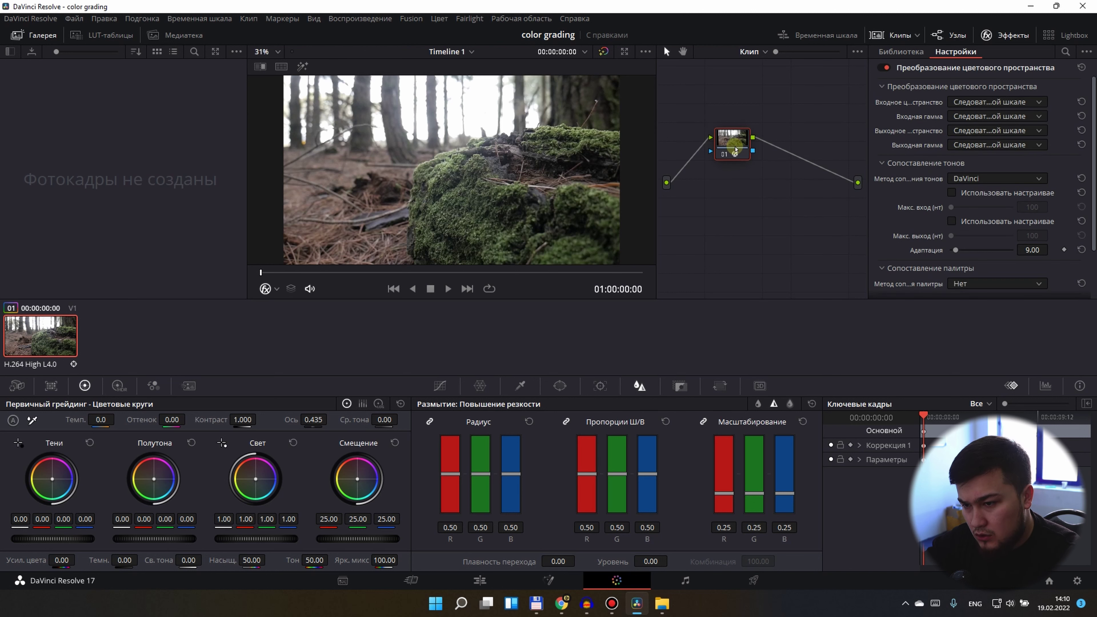
pyautogui.click(1024, 103)
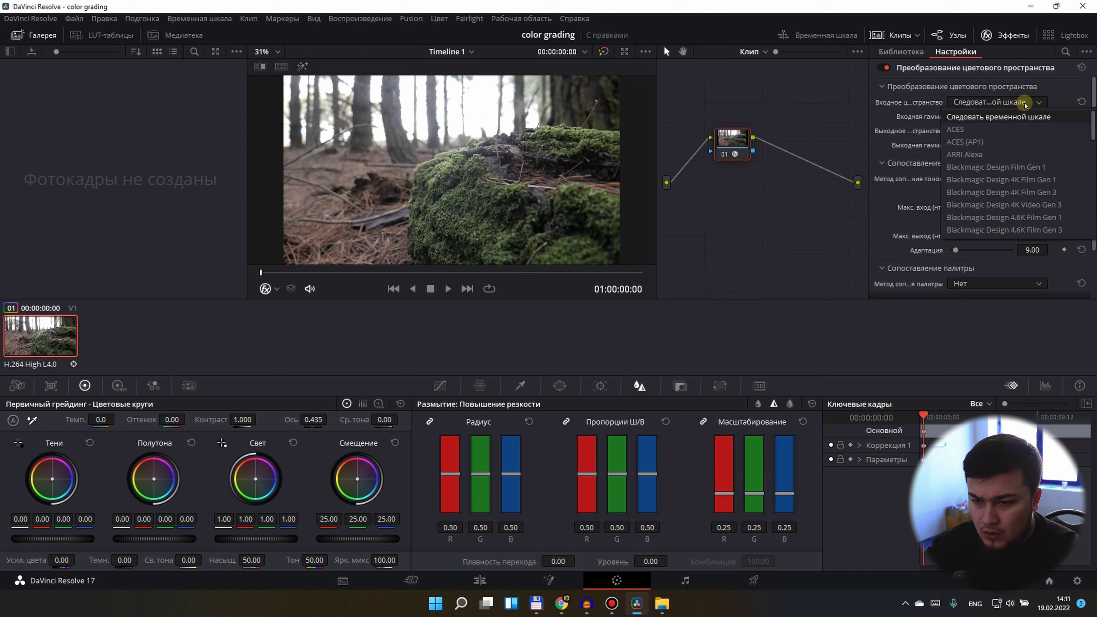
pyautogui.click(911, 103)
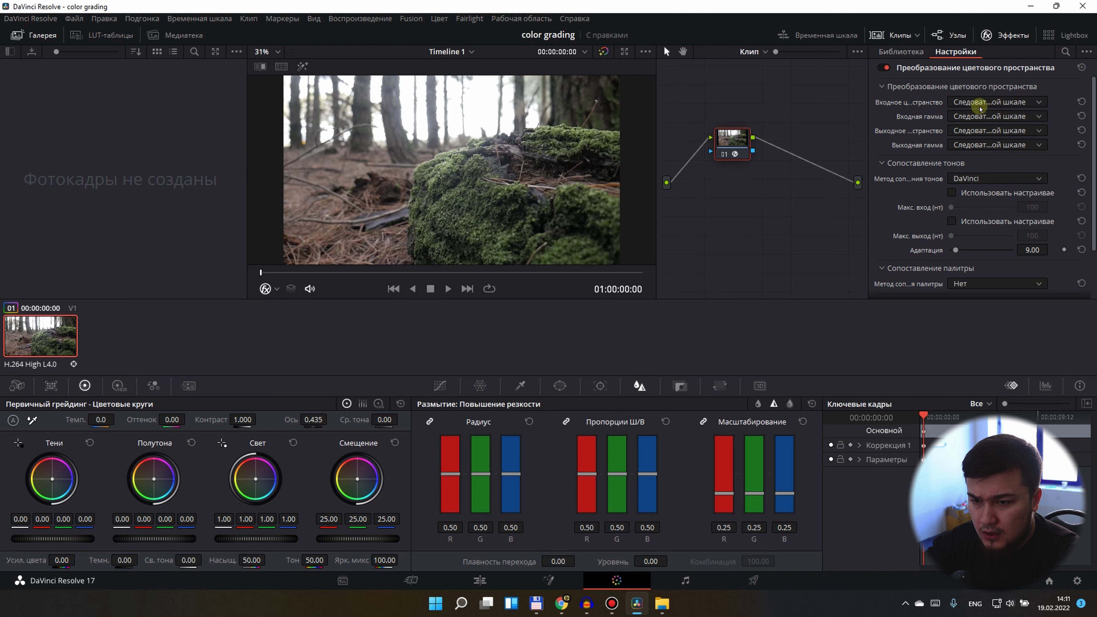
pyautogui.click(993, 104)
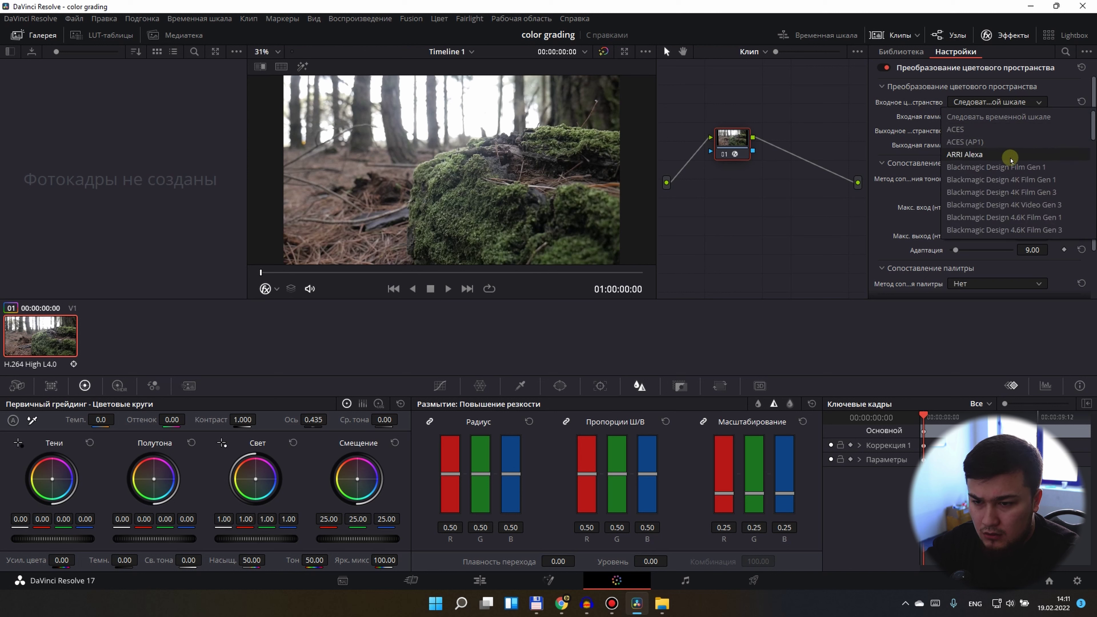
pyautogui.click(972, 142)
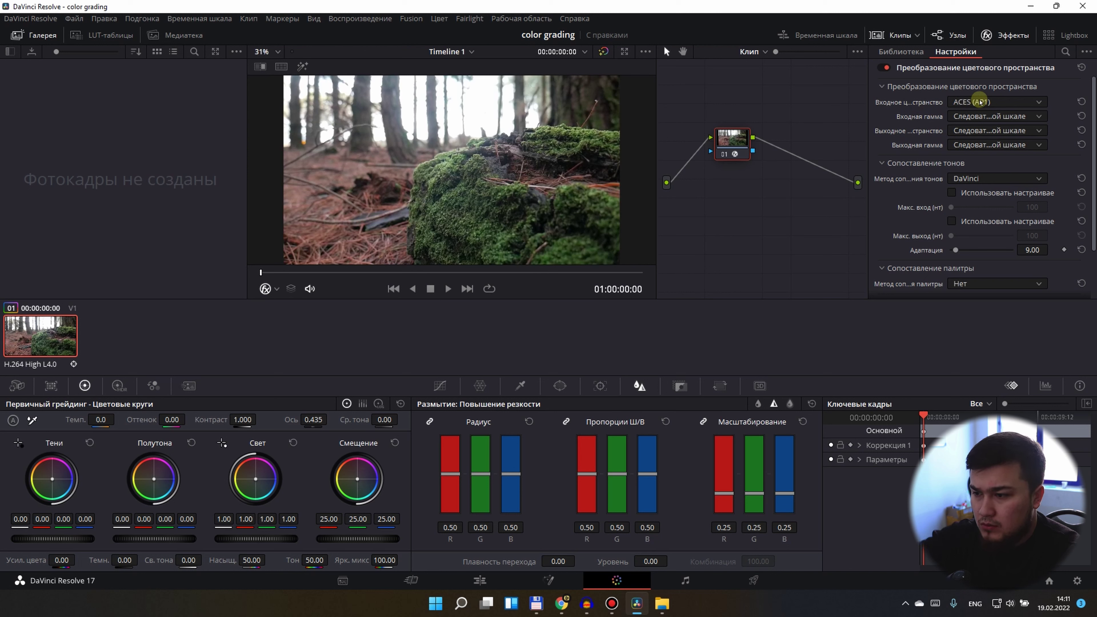
# Change the input colour space to Canon Cinema Gamut
pyautogui.scroll(-3, 980, 103)
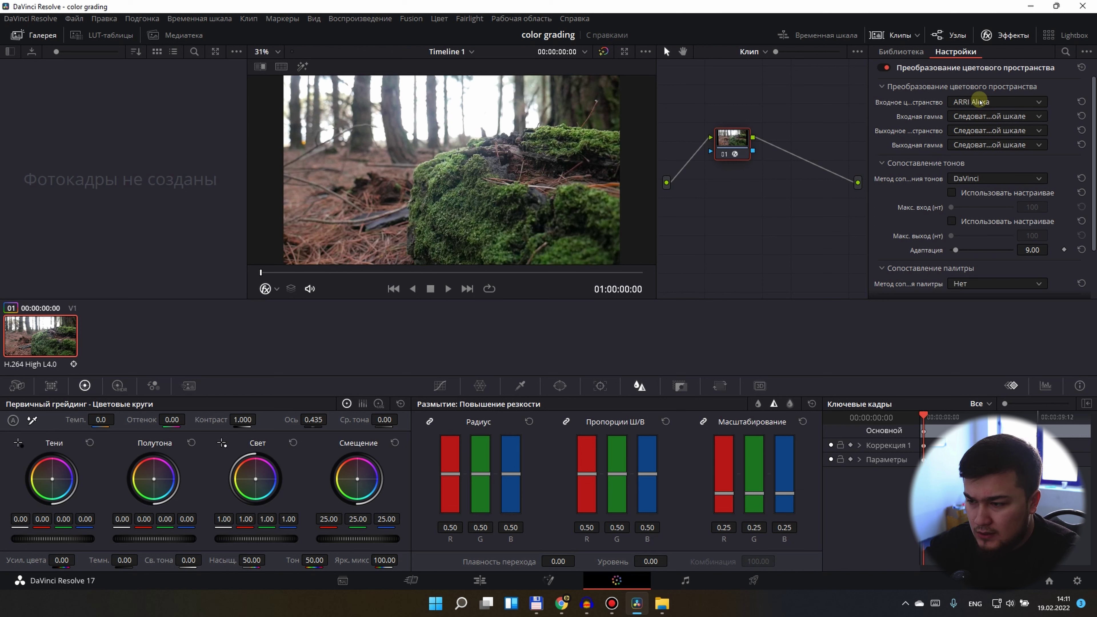
pyautogui.scroll(-3, 980, 102)
pyautogui.scroll(-2, 981, 102)
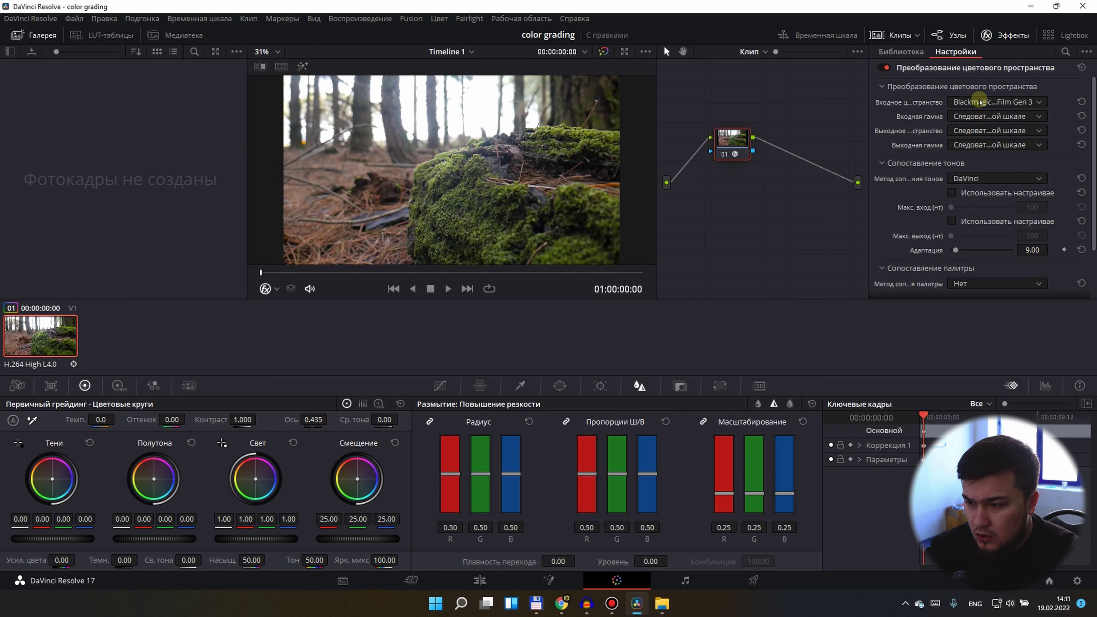
pyautogui.scroll(2, 981, 102)
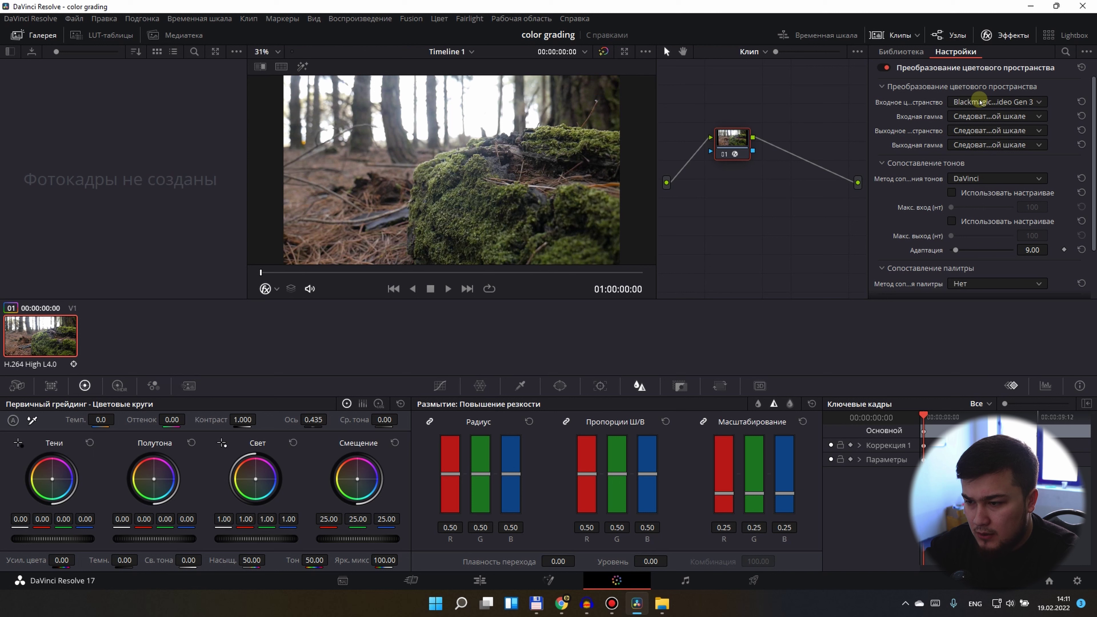
pyautogui.click(981, 102)
pyautogui.scroll(-3, 980, 195)
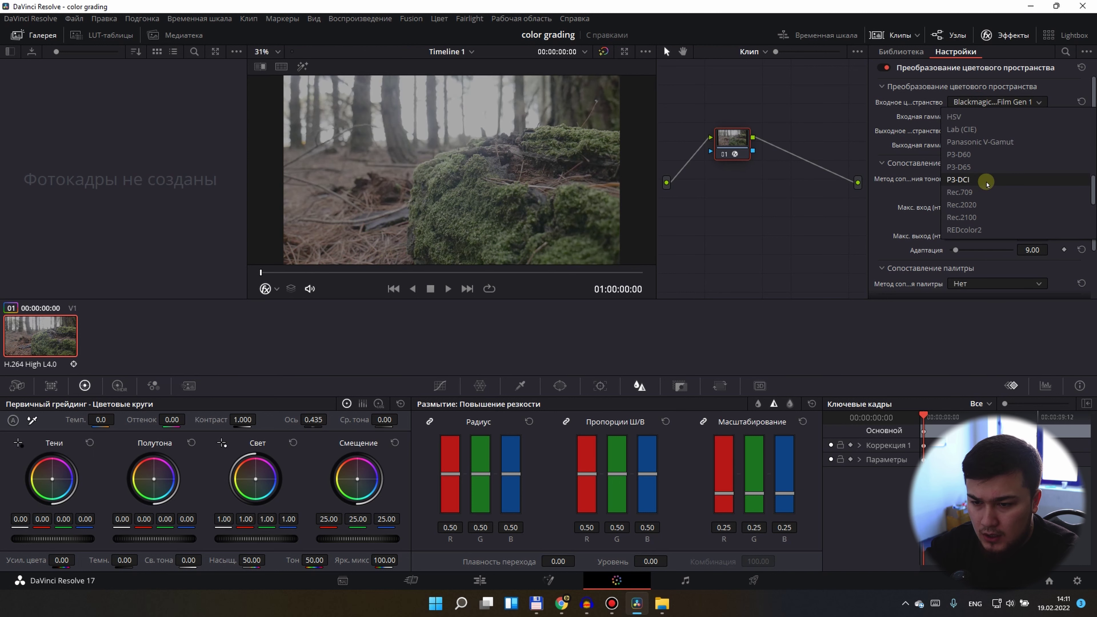
pyautogui.scroll(-2, 978, 186)
pyautogui.scroll(-2, 978, 183)
pyautogui.scroll(-3, 977, 184)
pyautogui.scroll(2, 976, 184)
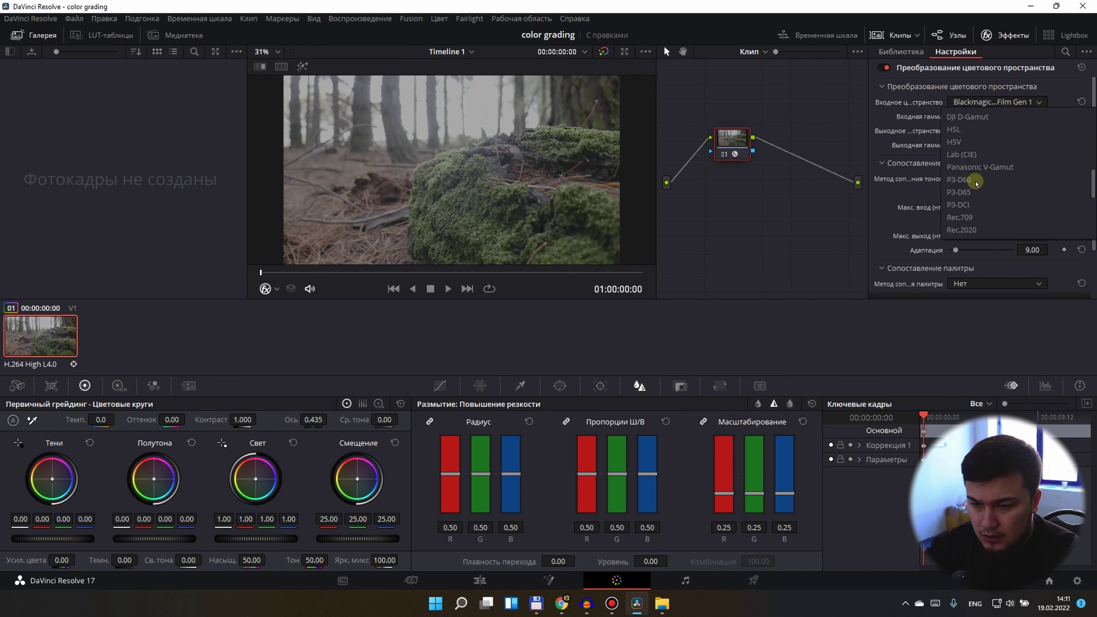
pyautogui.scroll(5, 974, 184)
pyautogui.scroll(2, 974, 184)
pyautogui.scroll(-3, 971, 183)
pyautogui.scroll(3, 971, 184)
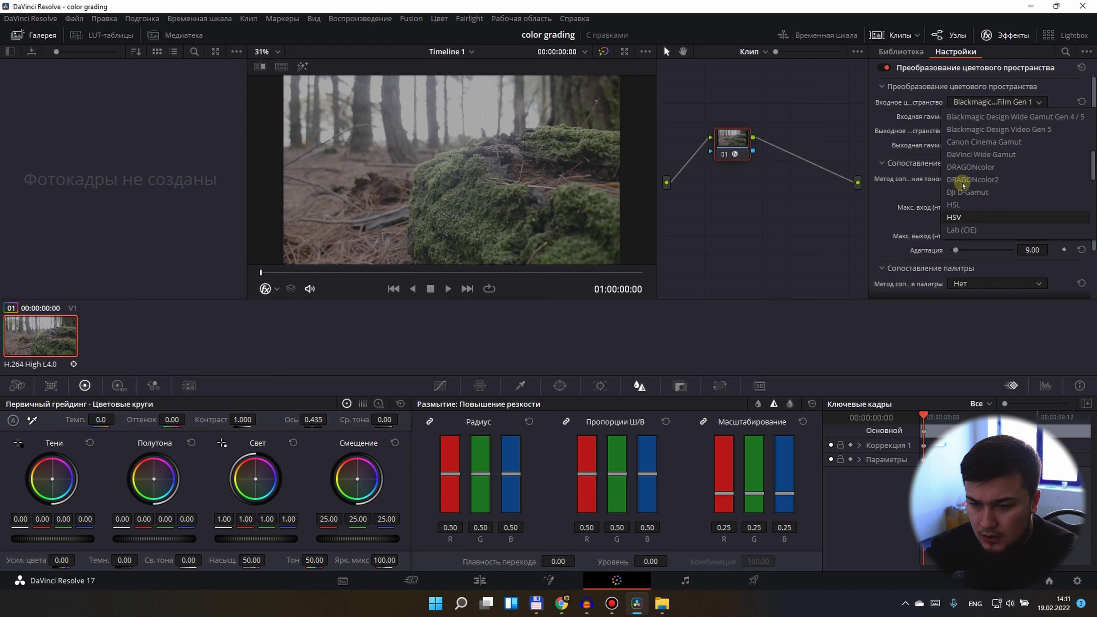
pyautogui.click(976, 142)
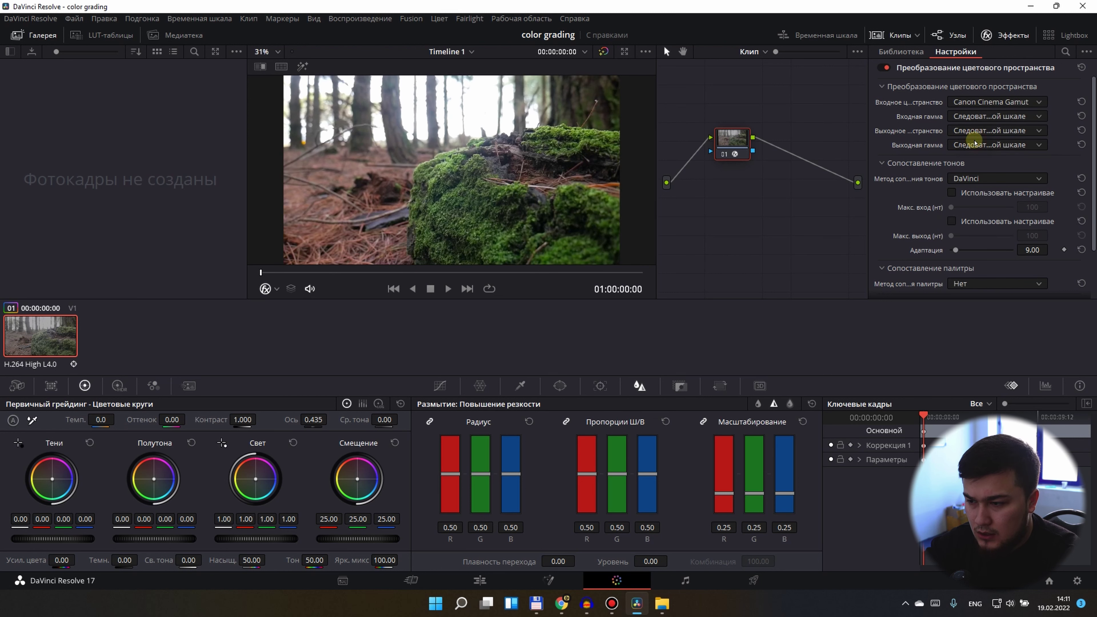
# Switch the input colour space to Y'UV, turning the image magenta
pyautogui.click(994, 101)
pyautogui.scroll(-5, 980, 196)
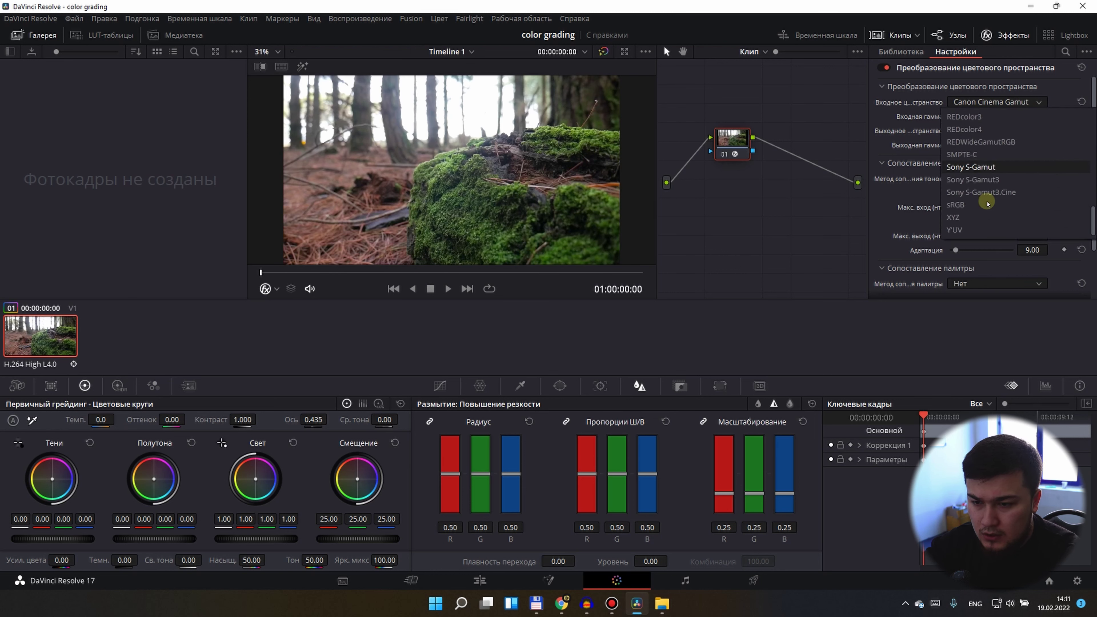
pyautogui.scroll(-4, 980, 197)
pyautogui.scroll(-4, 977, 203)
pyautogui.click(972, 225)
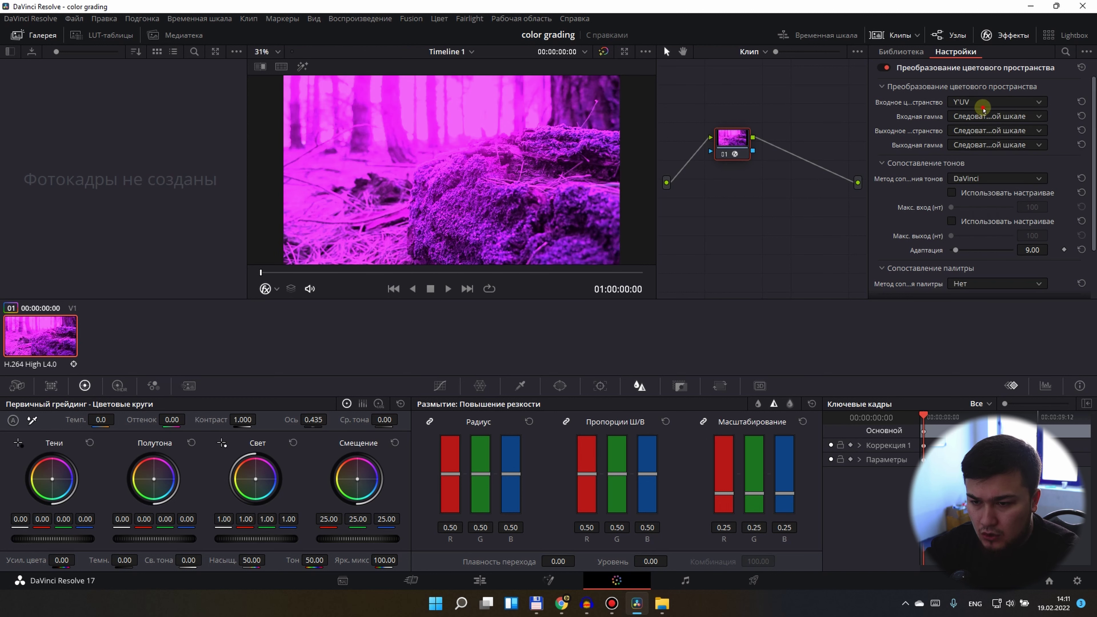
pyautogui.click(981, 102)
# After trying sRGB, set the input colour space to Blackmagic Design Film Gen 1
pyautogui.click(968, 208)
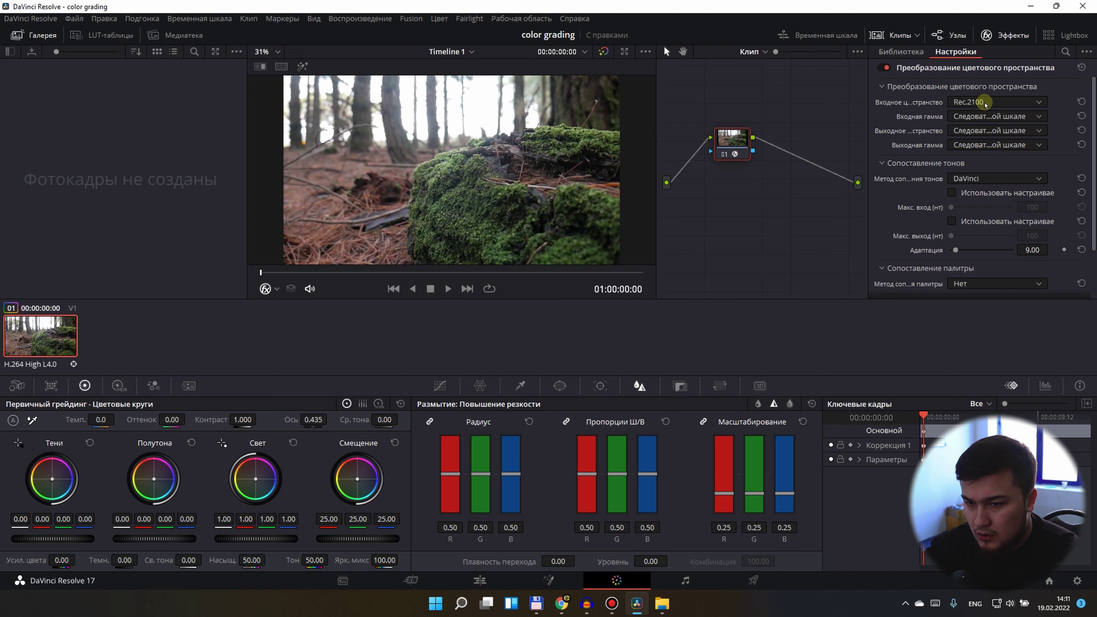
pyautogui.scroll(5, 985, 105)
pyautogui.scroll(1, 985, 106)
pyautogui.scroll(2, 985, 106)
pyautogui.scroll(1, 986, 105)
pyautogui.scroll(1, 985, 106)
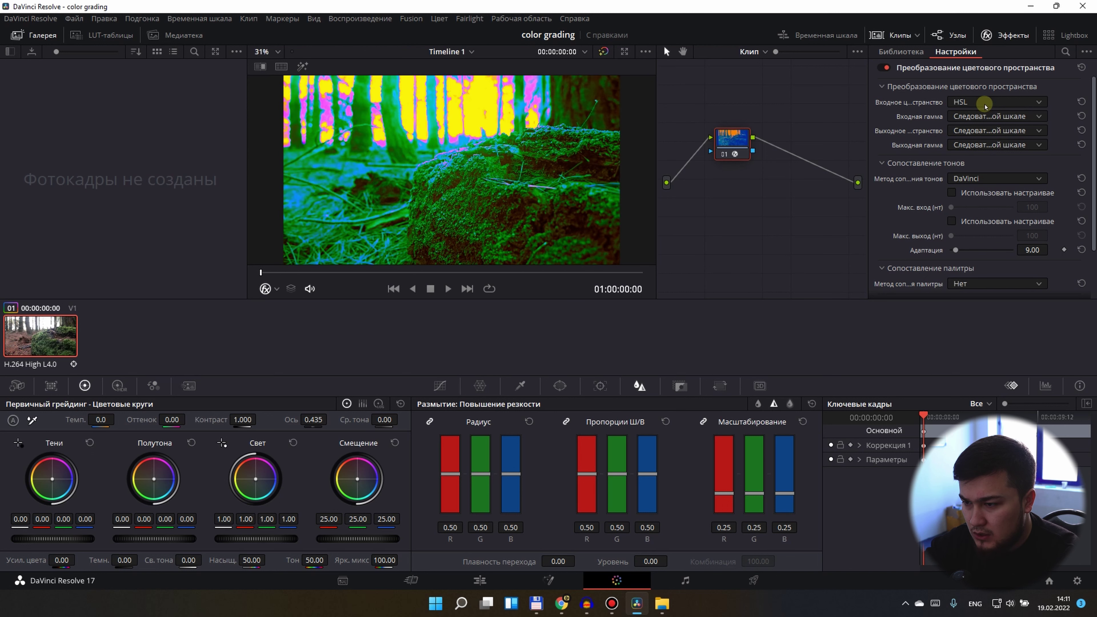
pyautogui.scroll(3, 985, 105)
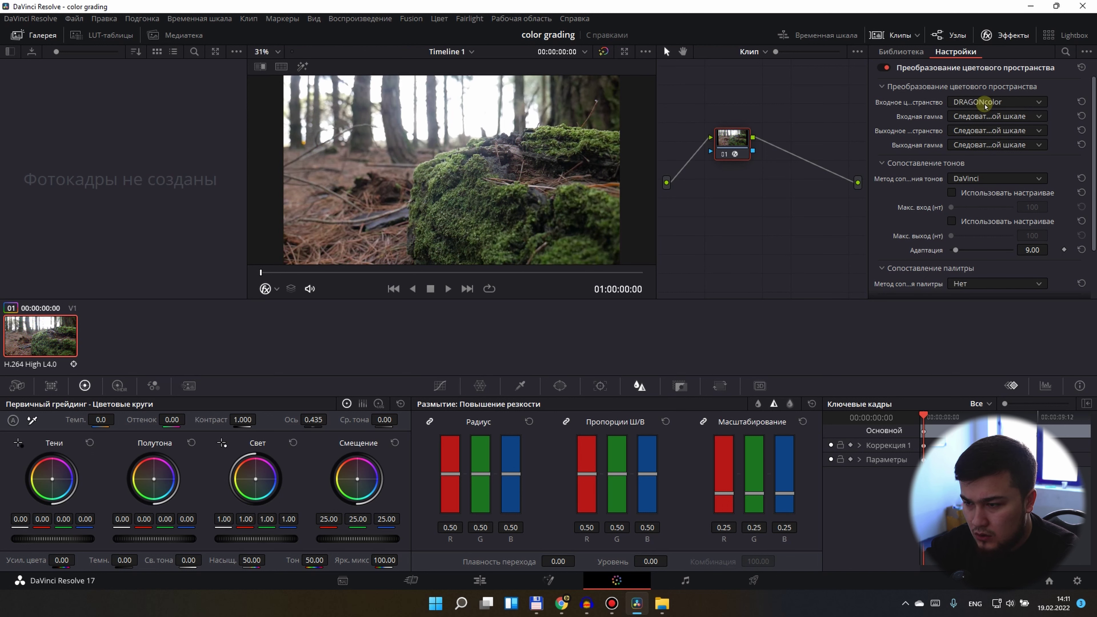
pyautogui.scroll(1, 986, 106)
pyautogui.scroll(1, 985, 106)
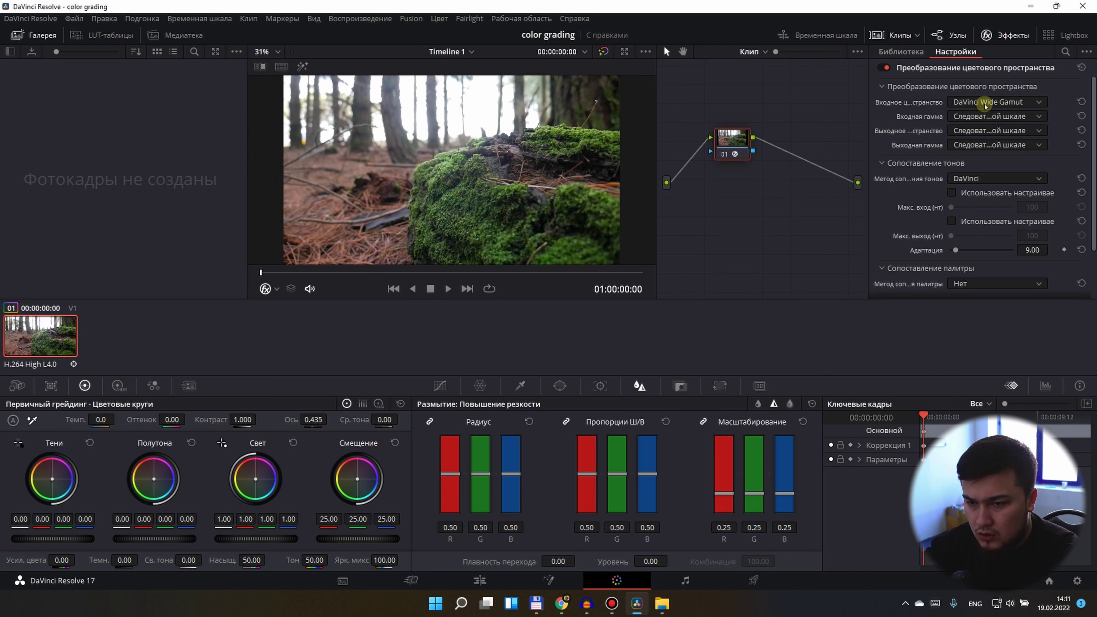
pyautogui.scroll(1, 986, 105)
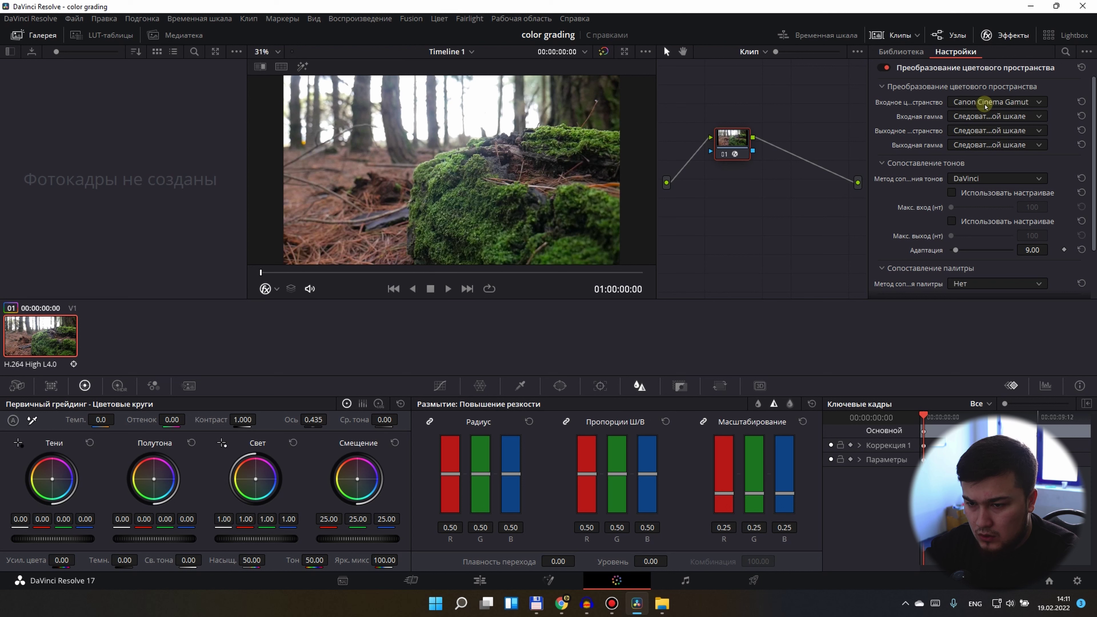
pyautogui.scroll(1, 985, 106)
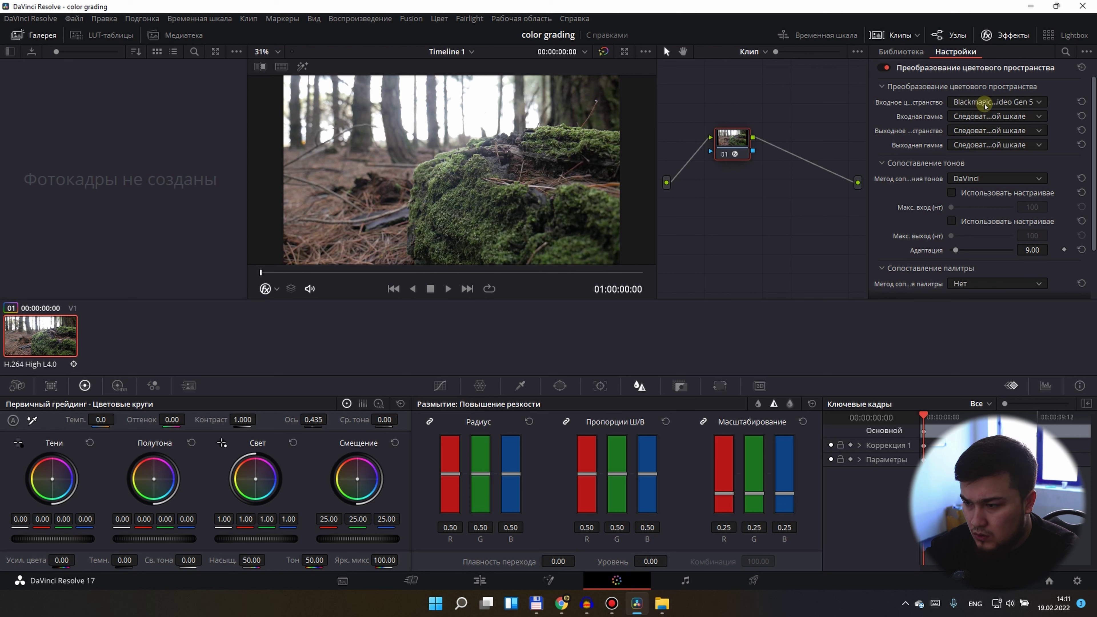
pyautogui.scroll(1, 986, 106)
pyautogui.scroll(1, 986, 105)
pyautogui.scroll(2, 985, 106)
pyautogui.scroll(1, 986, 105)
pyautogui.scroll(2, 985, 105)
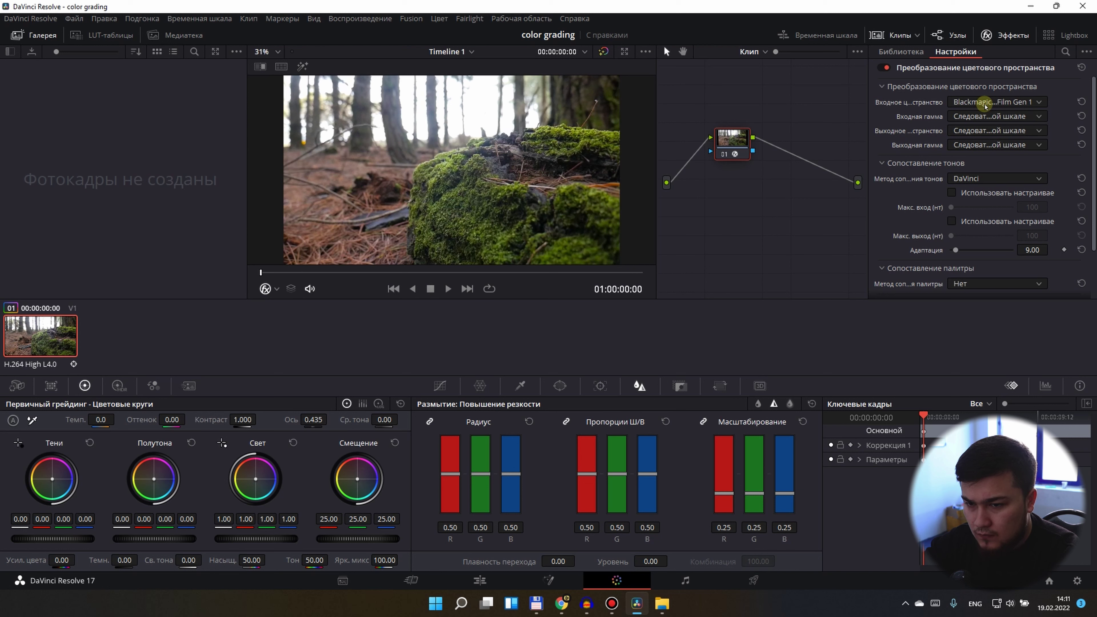
pyautogui.scroll(1, 986, 105)
pyautogui.scroll(1, 985, 106)
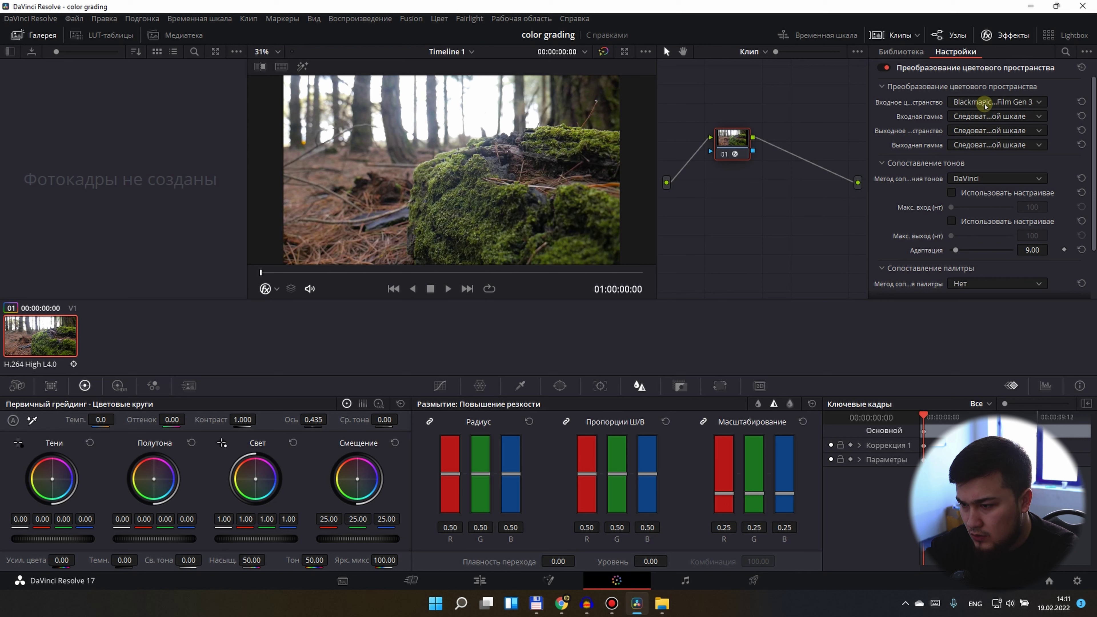
pyautogui.scroll(-1, 986, 105)
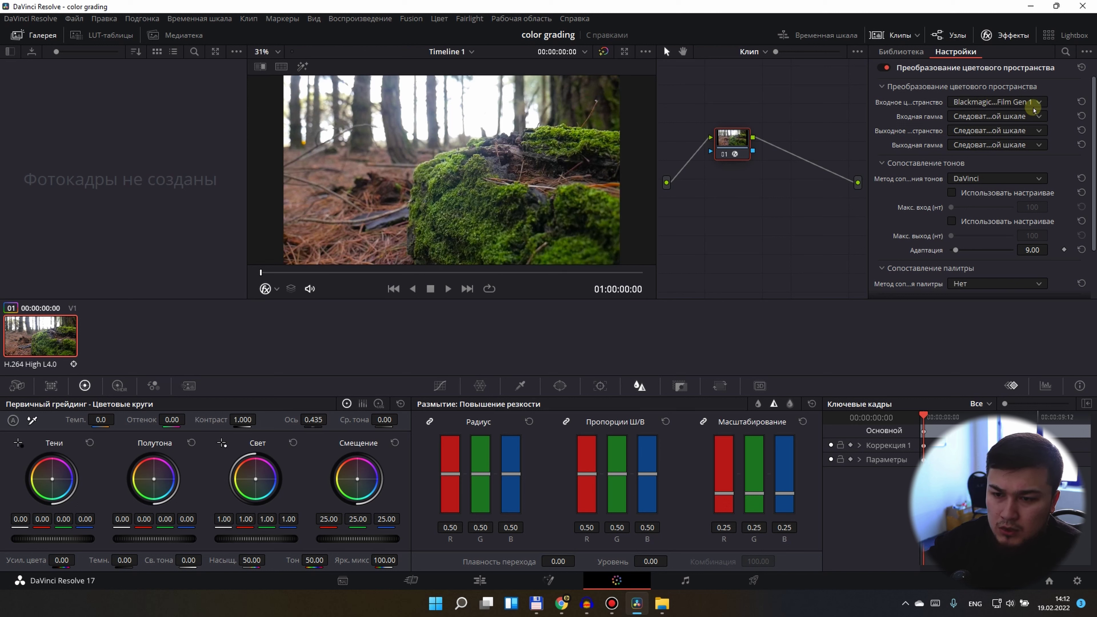
pyautogui.click(1030, 103)
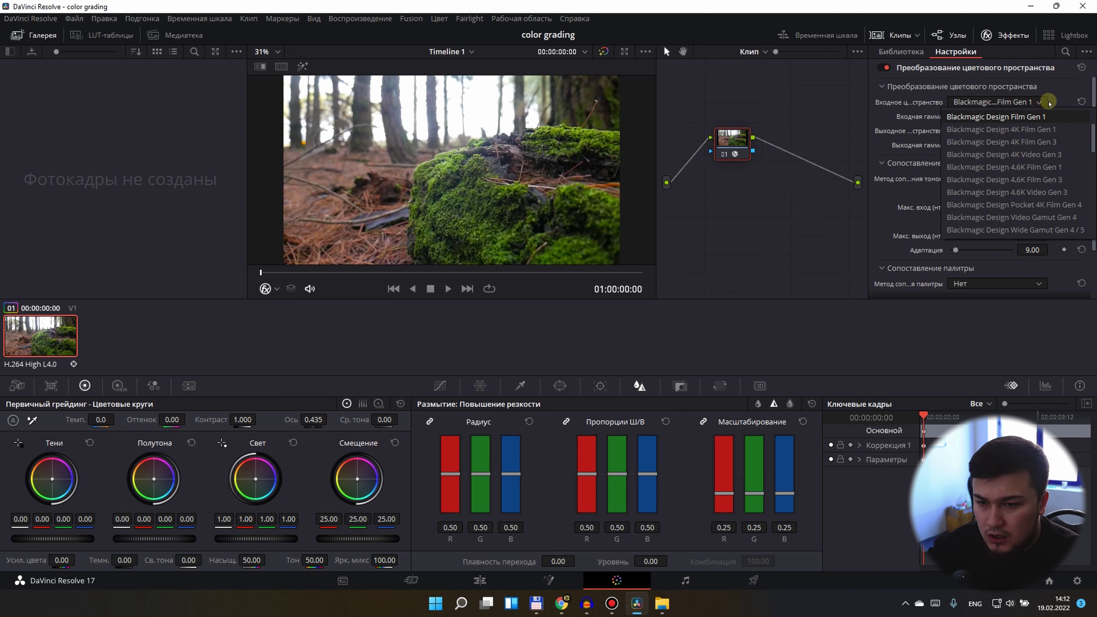
pyautogui.click(1053, 100)
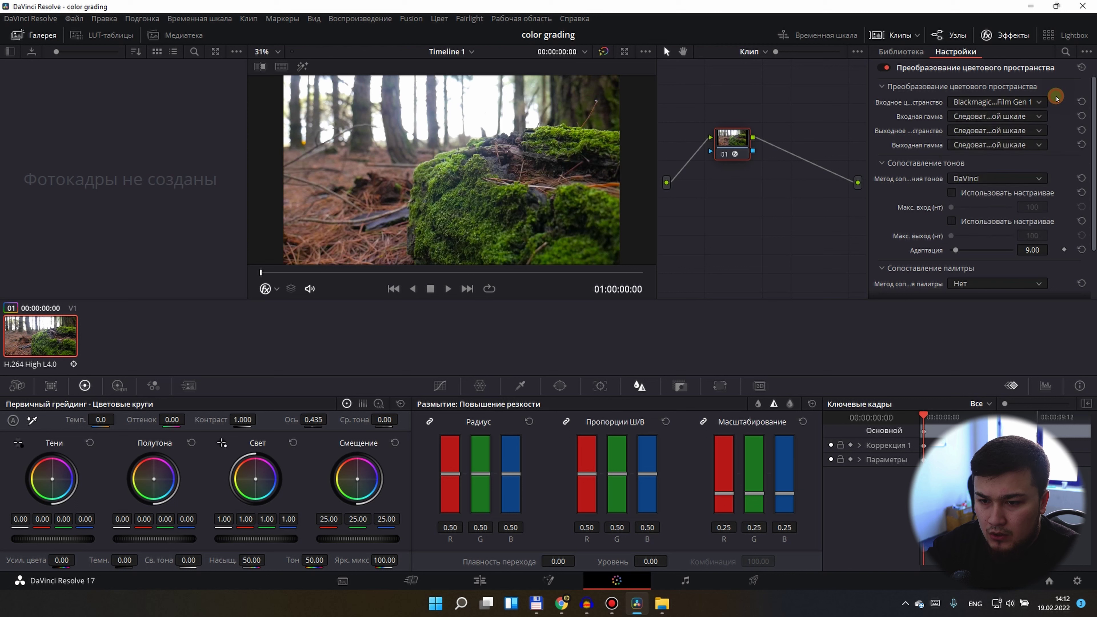
# Set the input gamma to Blackmagic Design Film after briefly trying ACEScc
pyautogui.click(1003, 116)
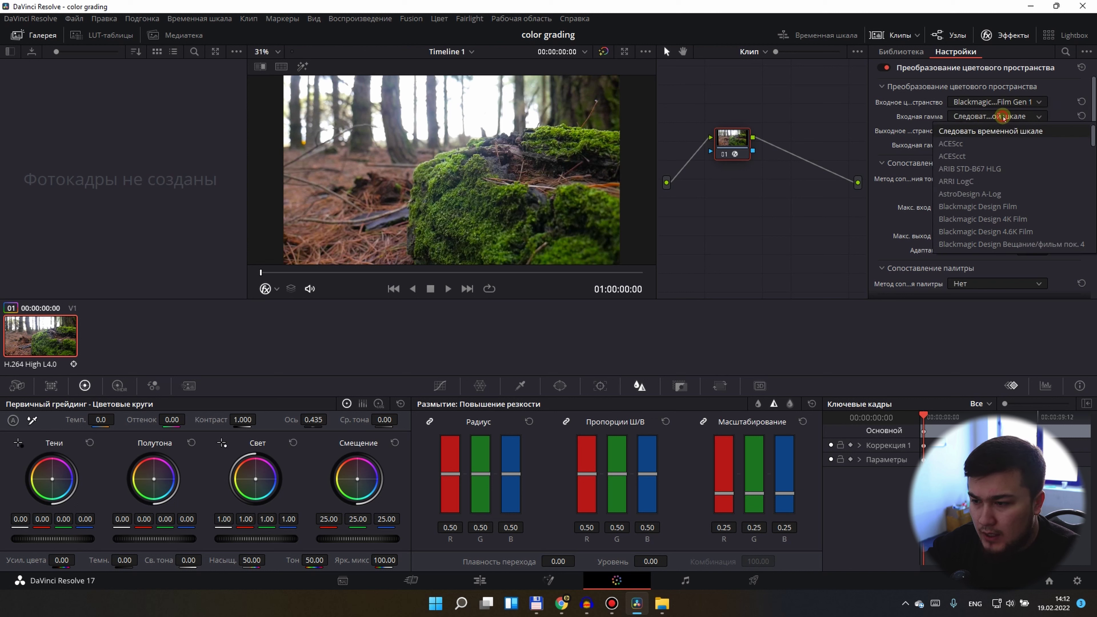
pyautogui.click(996, 145)
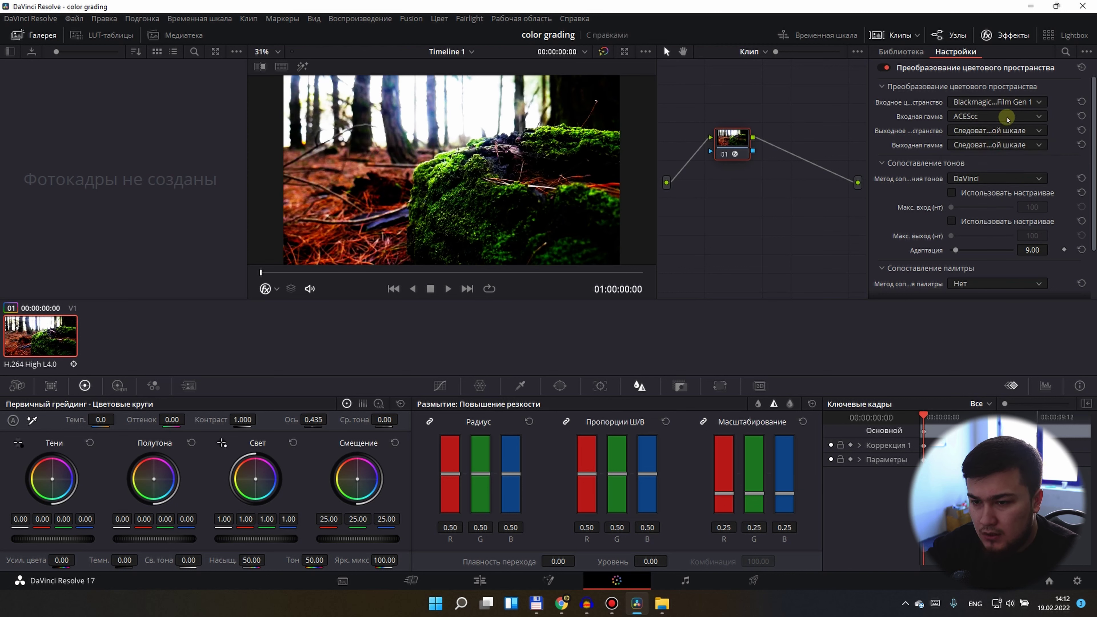
pyautogui.scroll(-3, 1004, 116)
pyautogui.scroll(-1, 1007, 119)
pyautogui.scroll(-1, 1007, 119)
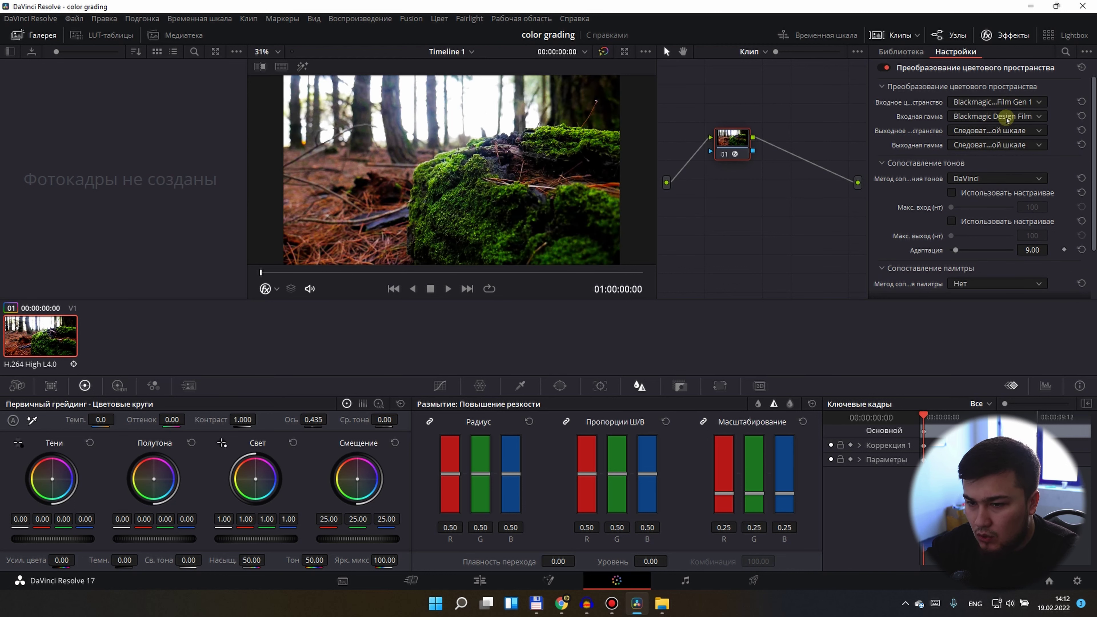
pyautogui.scroll(-1, 1007, 119)
pyautogui.scroll(-1, 1007, 119)
pyautogui.scroll(-1, 1007, 119)
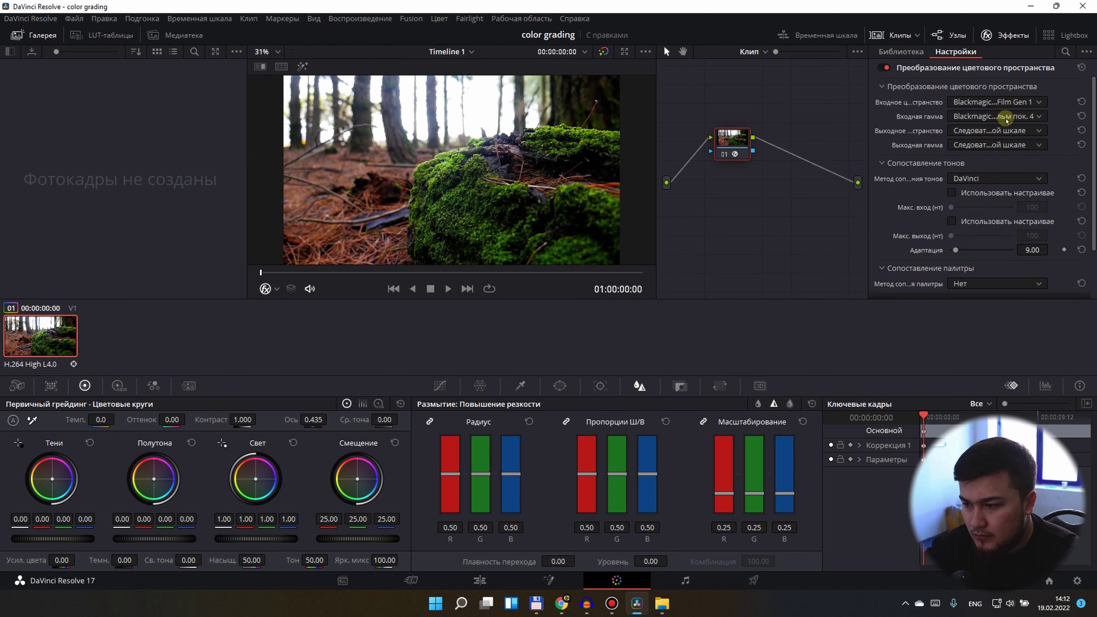
pyautogui.scroll(1, 1007, 119)
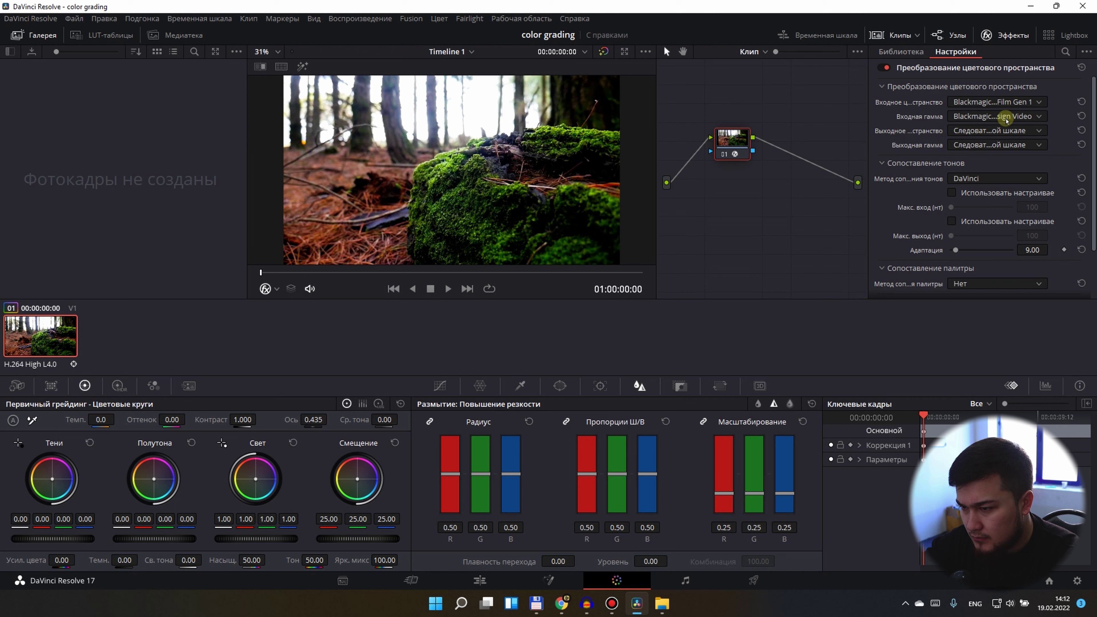
pyautogui.scroll(-1, 1005, 120)
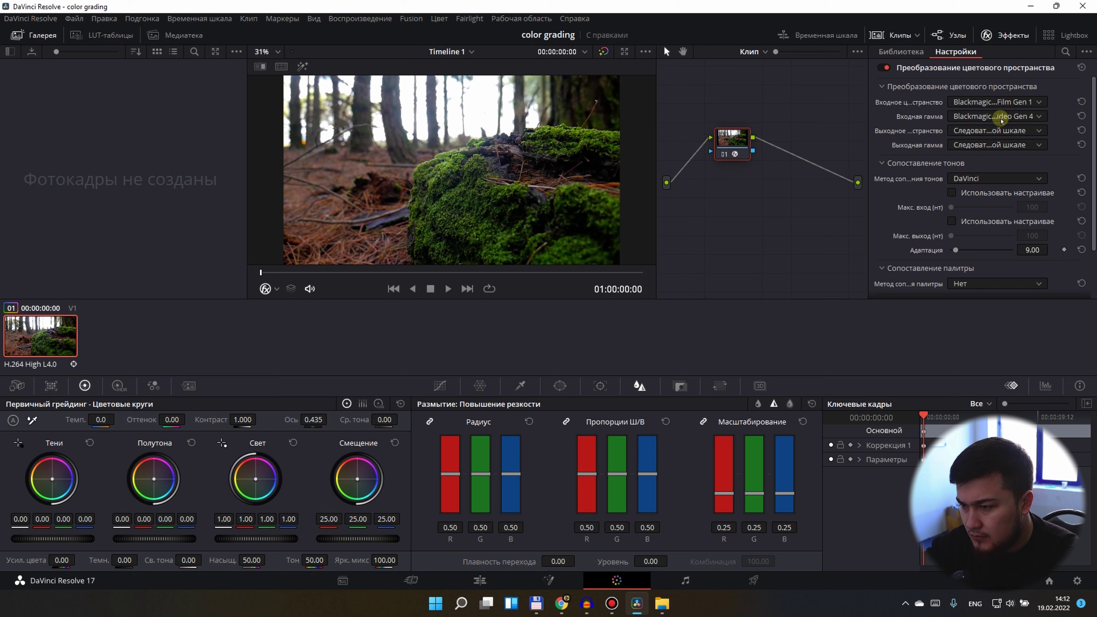
pyautogui.scroll(-1, 1001, 120)
pyautogui.scroll(1, 1001, 120)
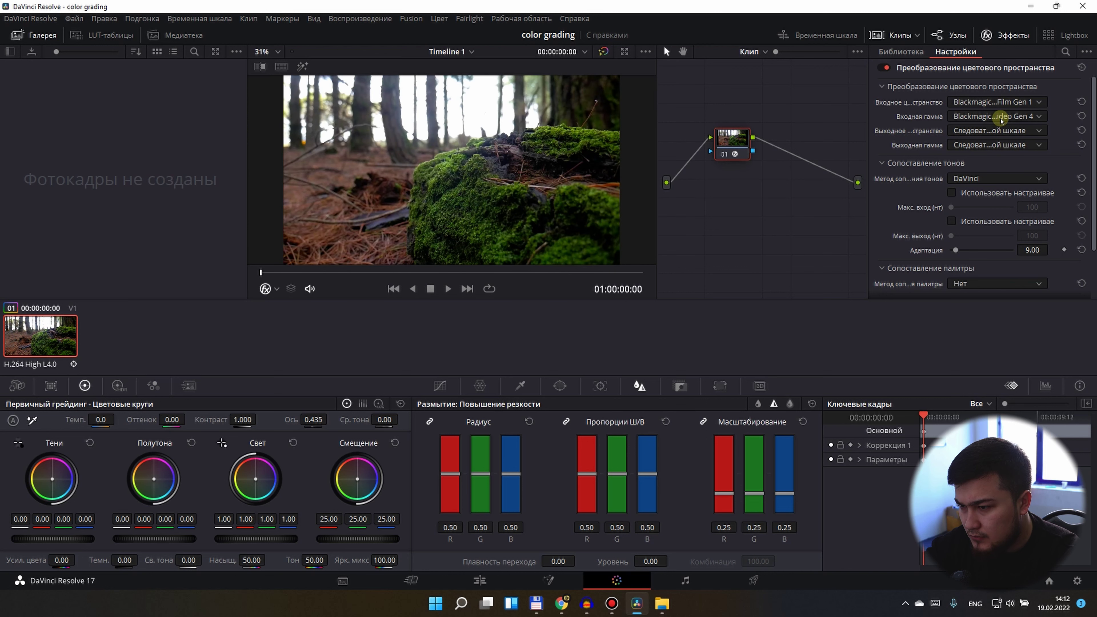
pyautogui.scroll(-1, 1001, 121)
pyautogui.scroll(5, 1002, 120)
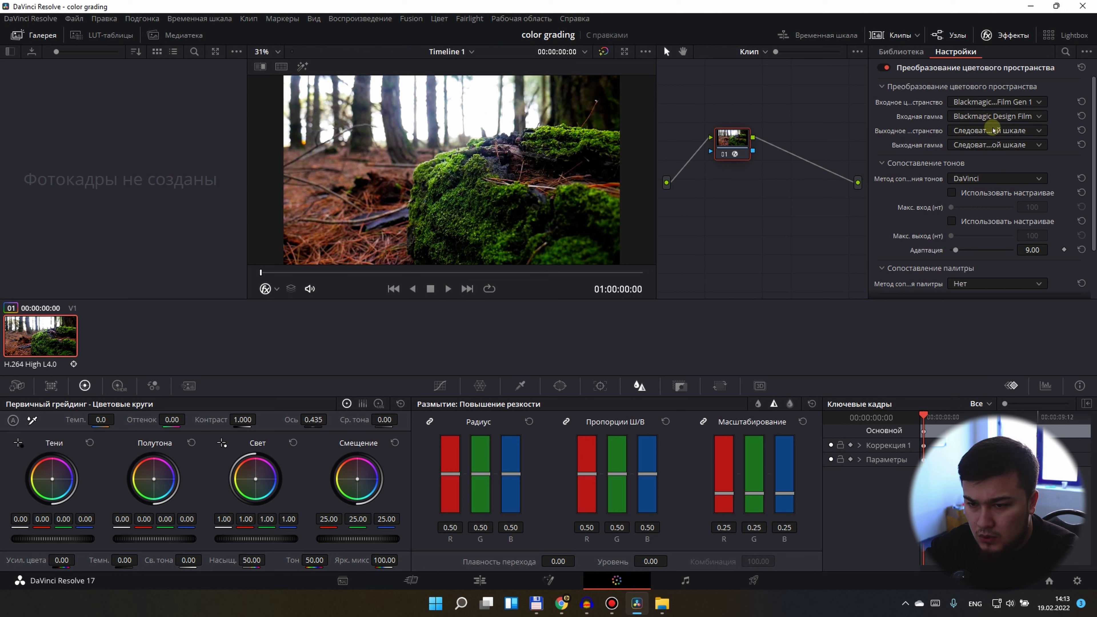
# Set the output colour space to Rec.709 after first trying ACES
pyautogui.click(993, 130)
pyautogui.click(980, 149)
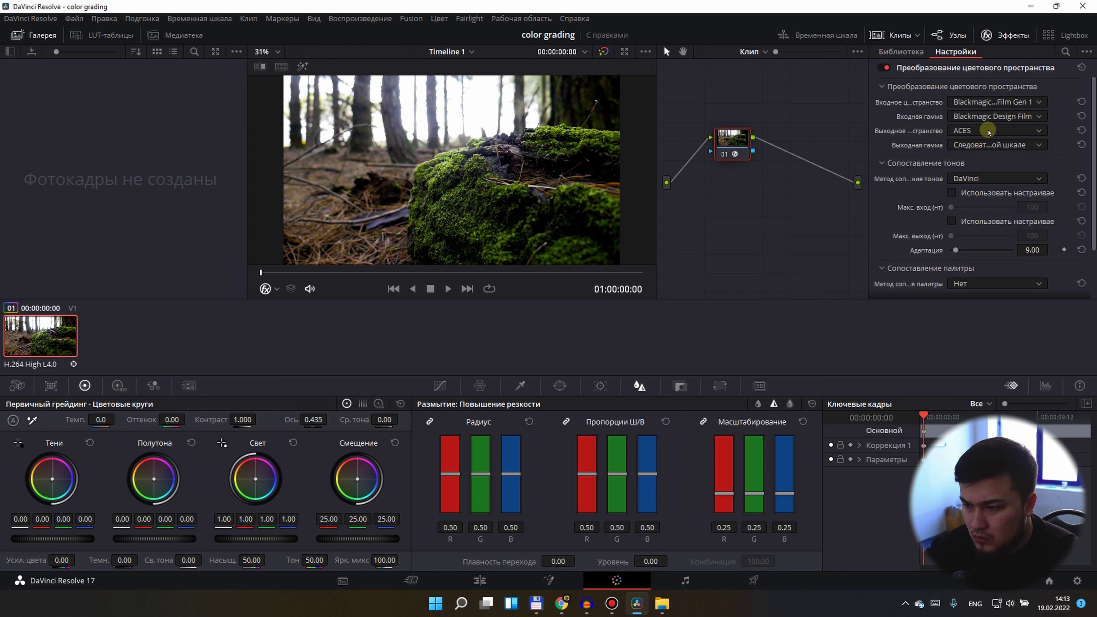
pyautogui.scroll(-2, 989, 132)
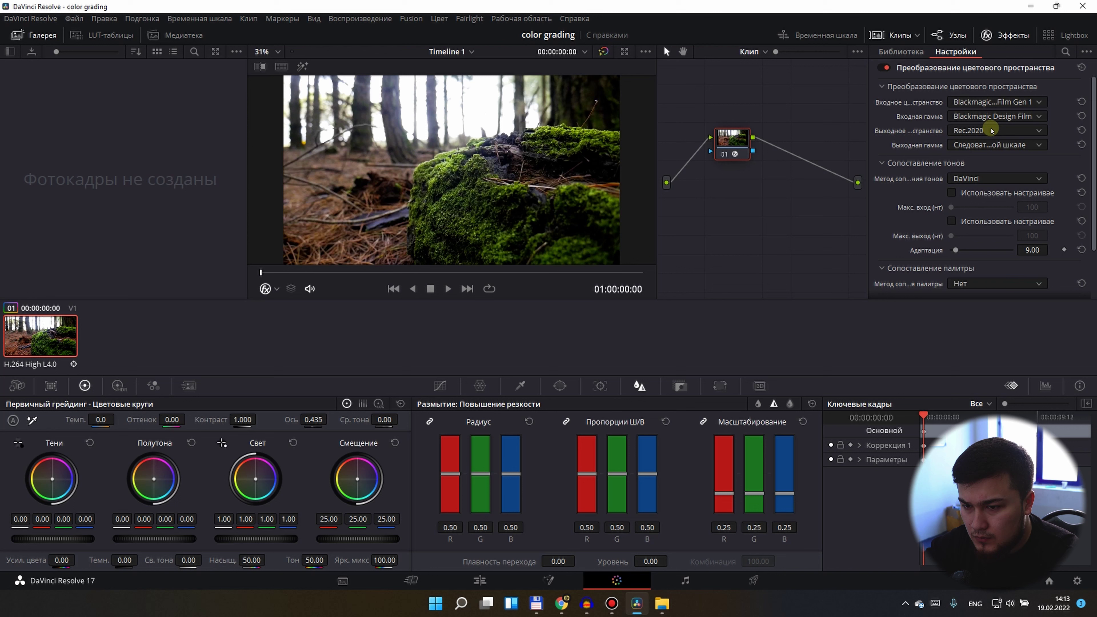
pyautogui.scroll(-3, 989, 132)
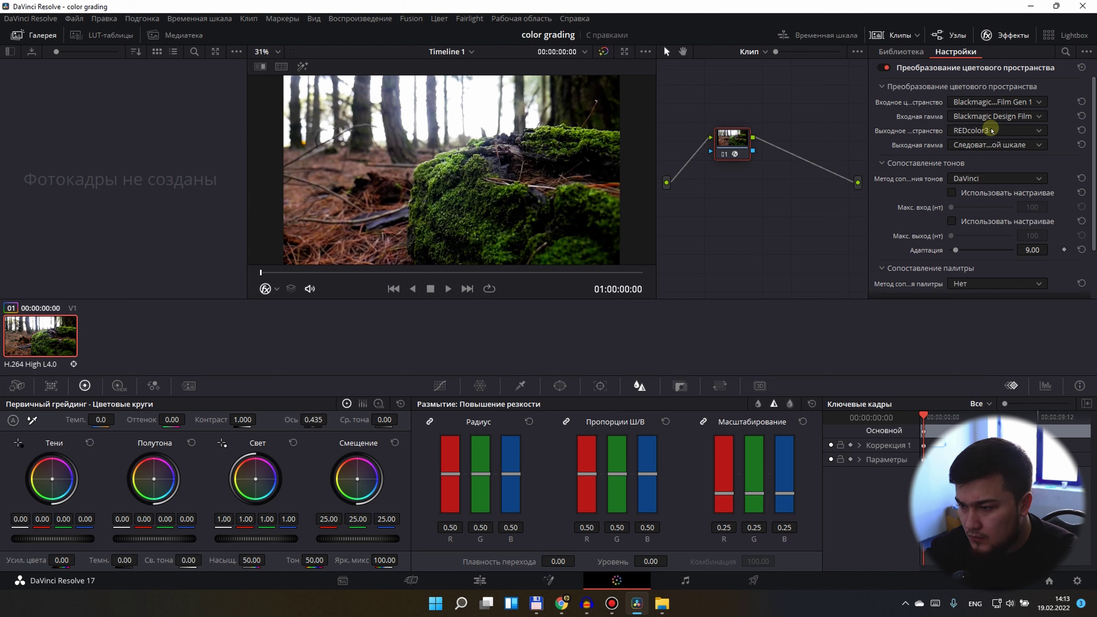
pyautogui.scroll(-3, 991, 130)
pyautogui.scroll(-1, 992, 130)
pyautogui.scroll(-1, 992, 130)
pyautogui.scroll(-2, 991, 130)
pyautogui.scroll(-1, 992, 131)
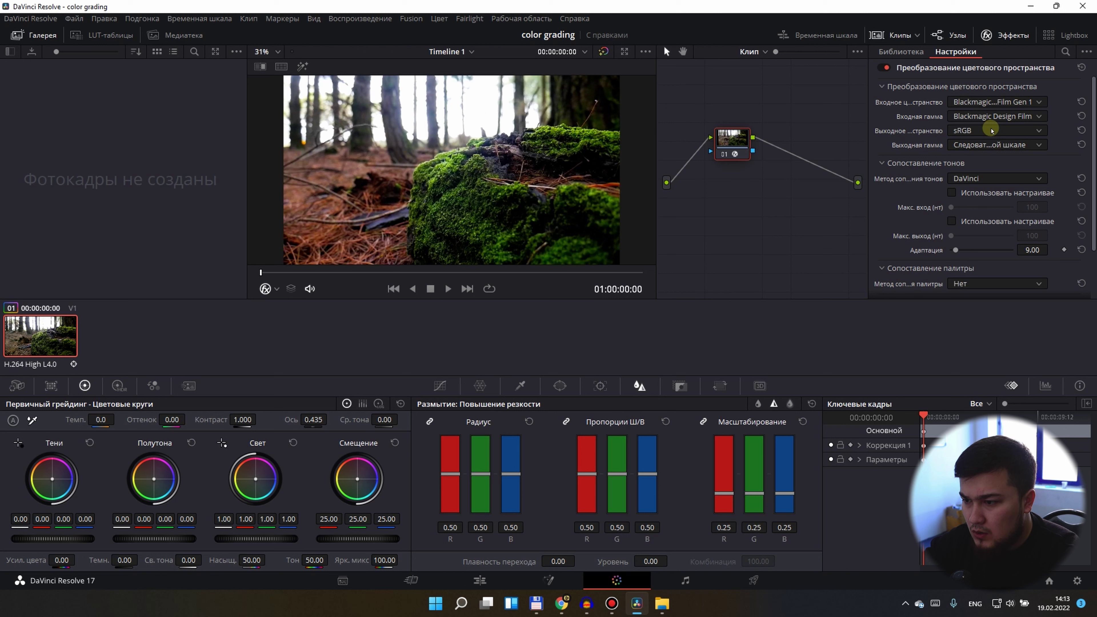
pyautogui.scroll(-1, 991, 131)
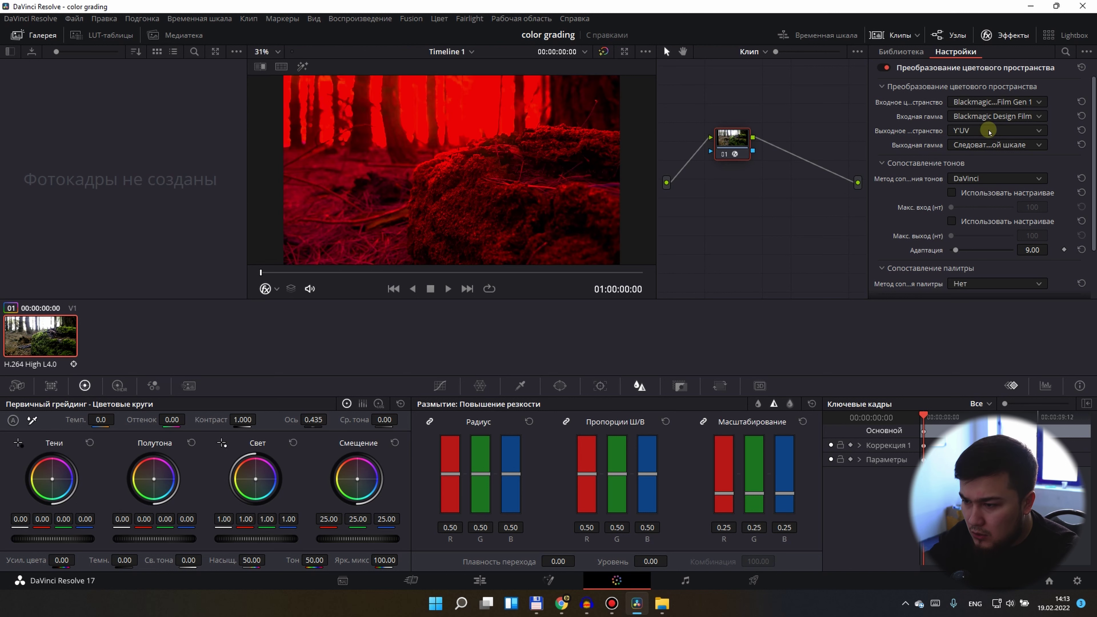
pyautogui.scroll(1, 990, 131)
pyautogui.scroll(2, 990, 131)
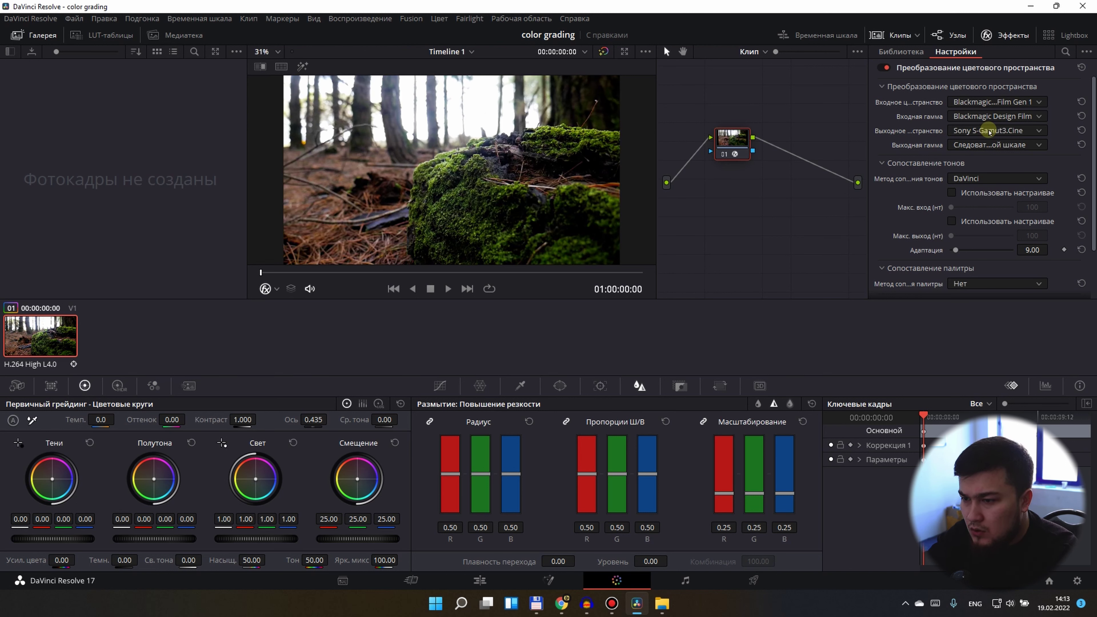
pyautogui.scroll(1, 989, 132)
pyautogui.scroll(1, 989, 131)
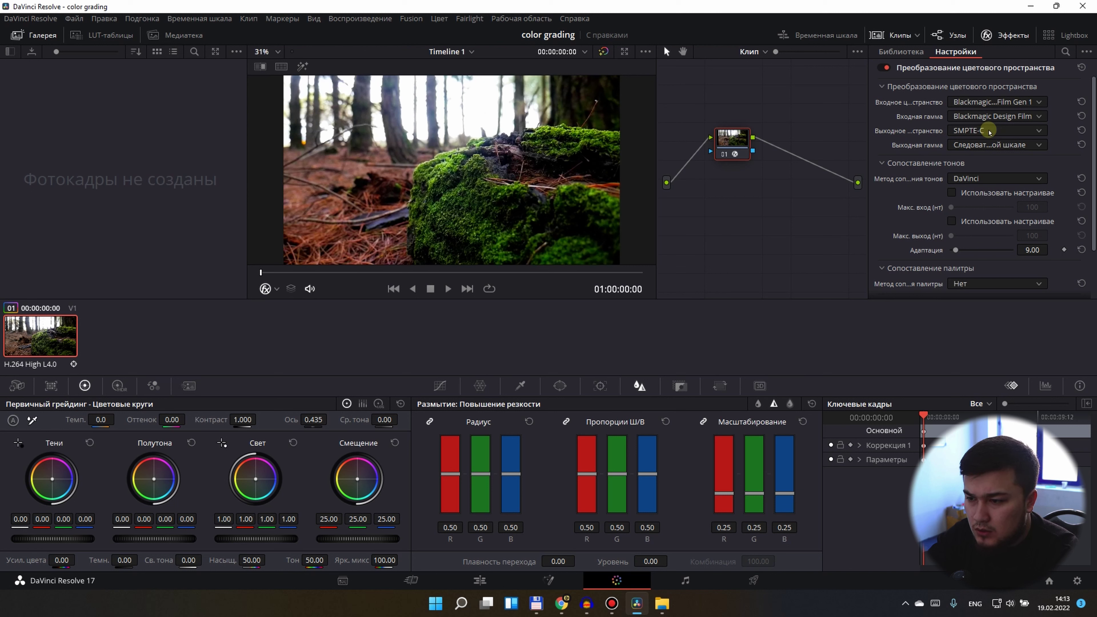
pyautogui.scroll(1, 989, 132)
pyautogui.scroll(1, 989, 132)
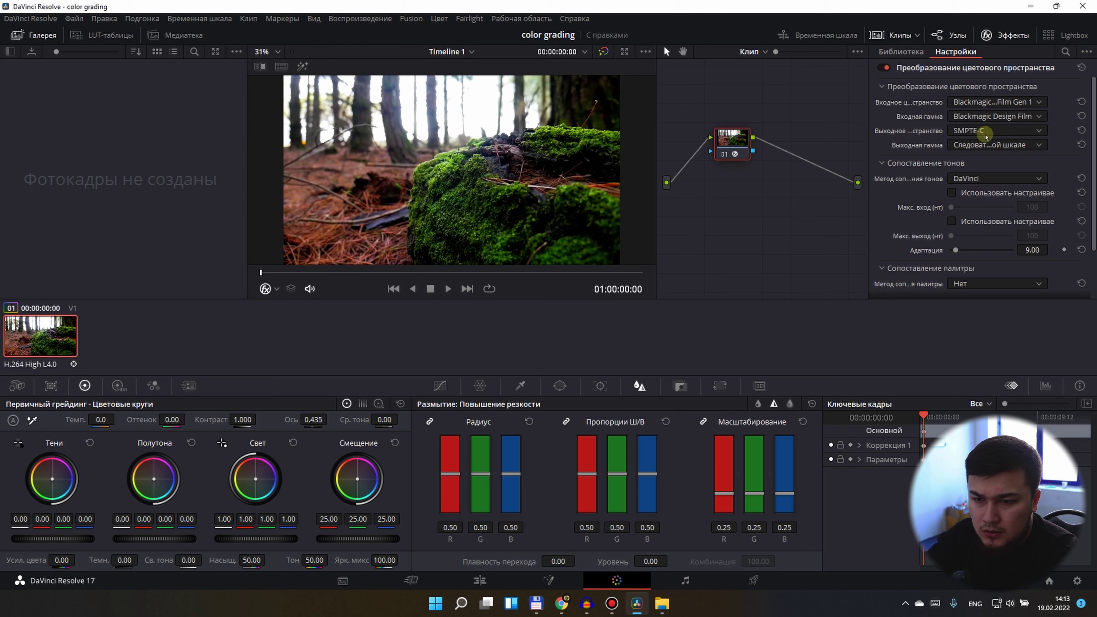
pyautogui.scroll(1, 989, 132)
pyautogui.scroll(-1, 988, 134)
pyautogui.scroll(2, 987, 136)
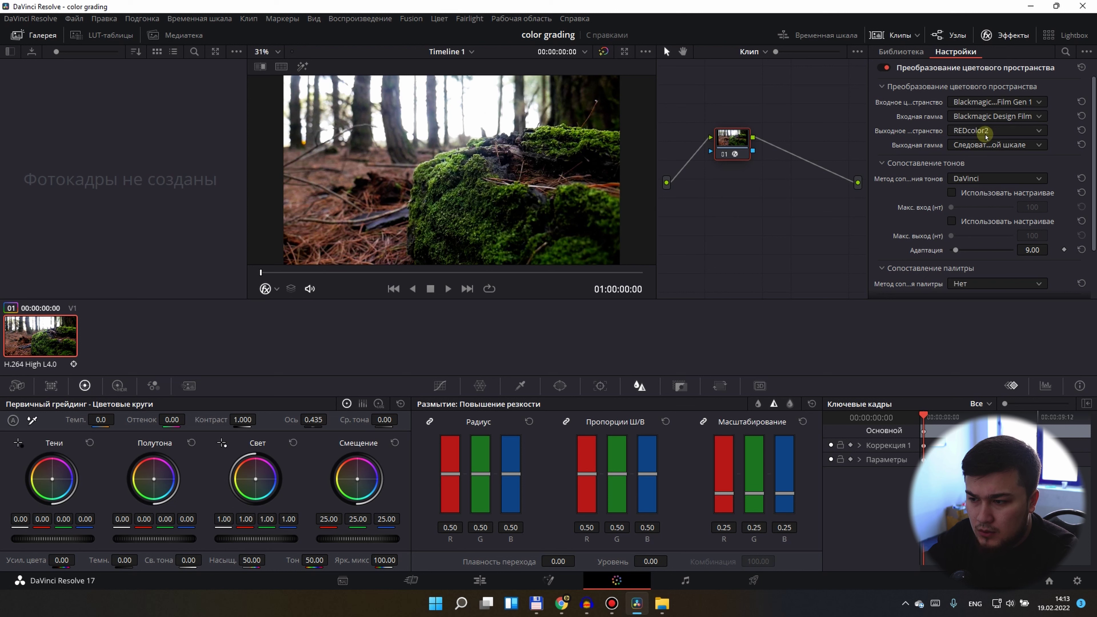
pyautogui.scroll(-2, 987, 137)
pyautogui.scroll(-1, 987, 136)
pyautogui.click(988, 145)
# Set the output gamma to ACEScc and preview the following gamma options
pyautogui.click(960, 170)
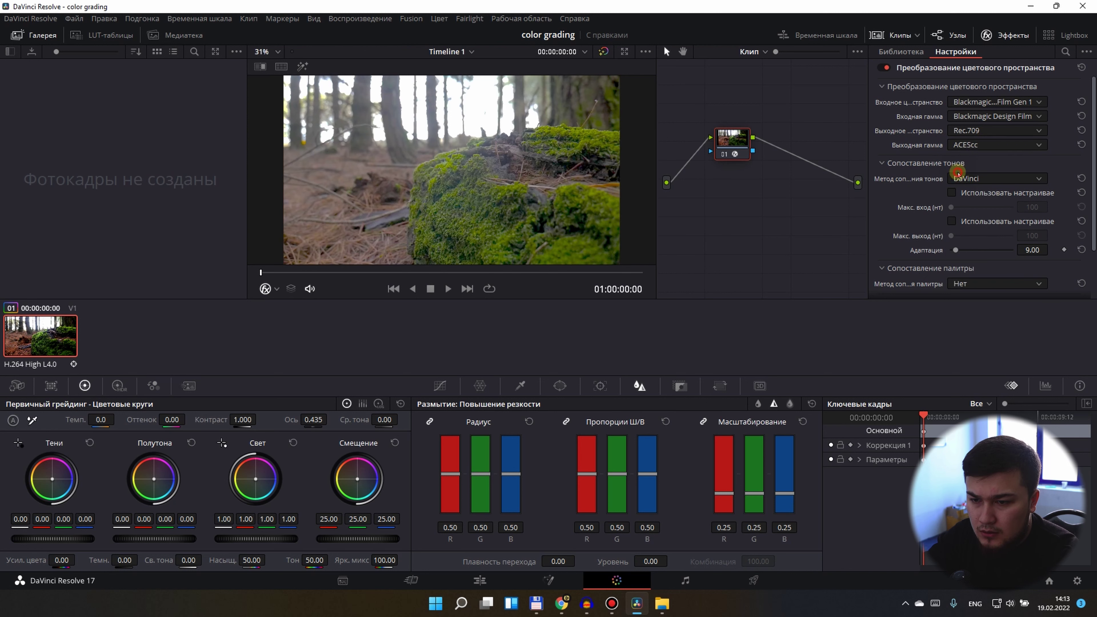
pyautogui.scroll(-2, 981, 145)
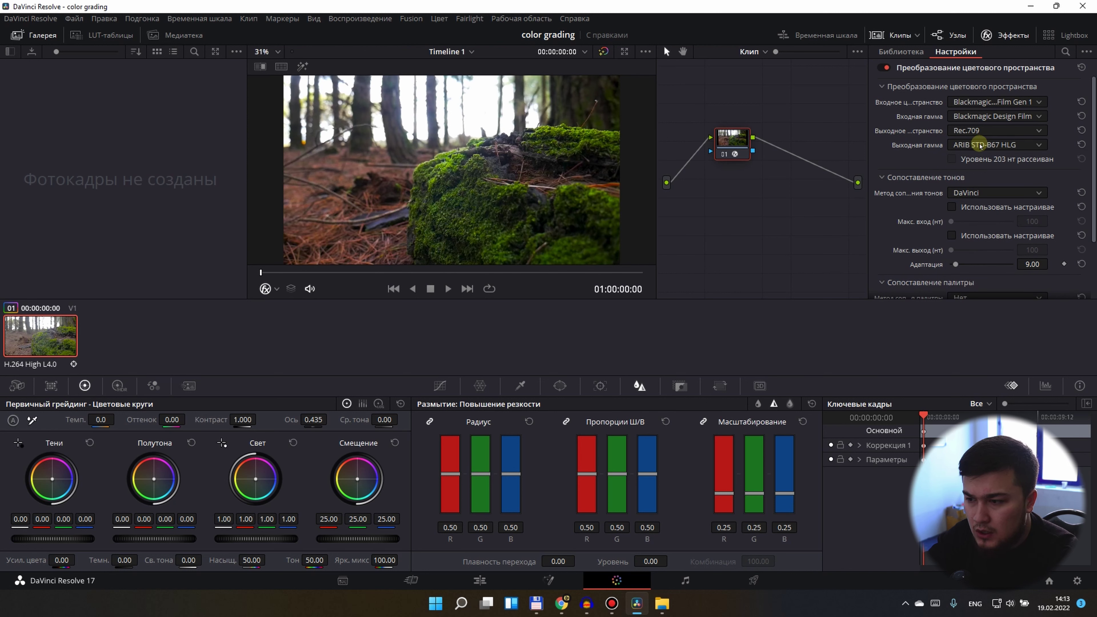
pyautogui.scroll(-1, 980, 145)
pyautogui.scroll(1, 981, 146)
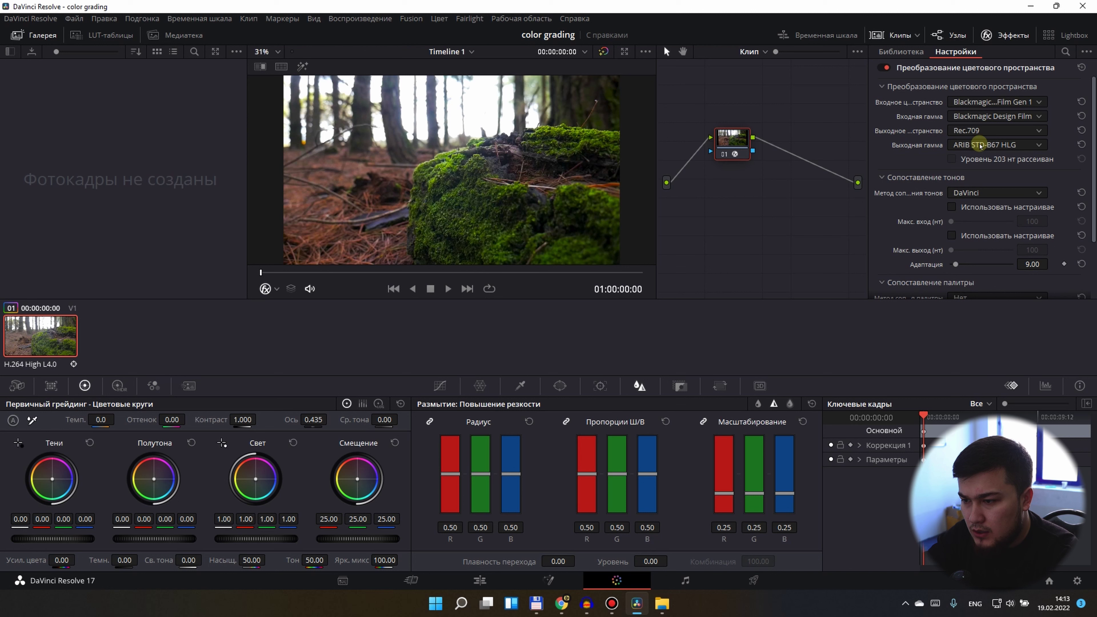
pyautogui.scroll(-1, 981, 145)
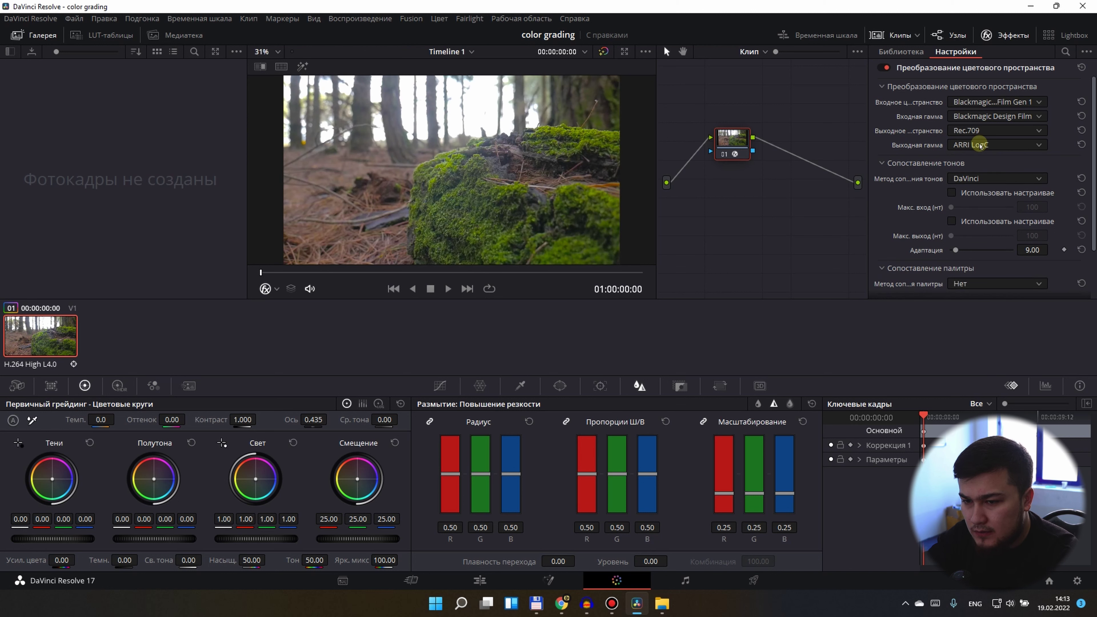
pyautogui.scroll(-1, 981, 146)
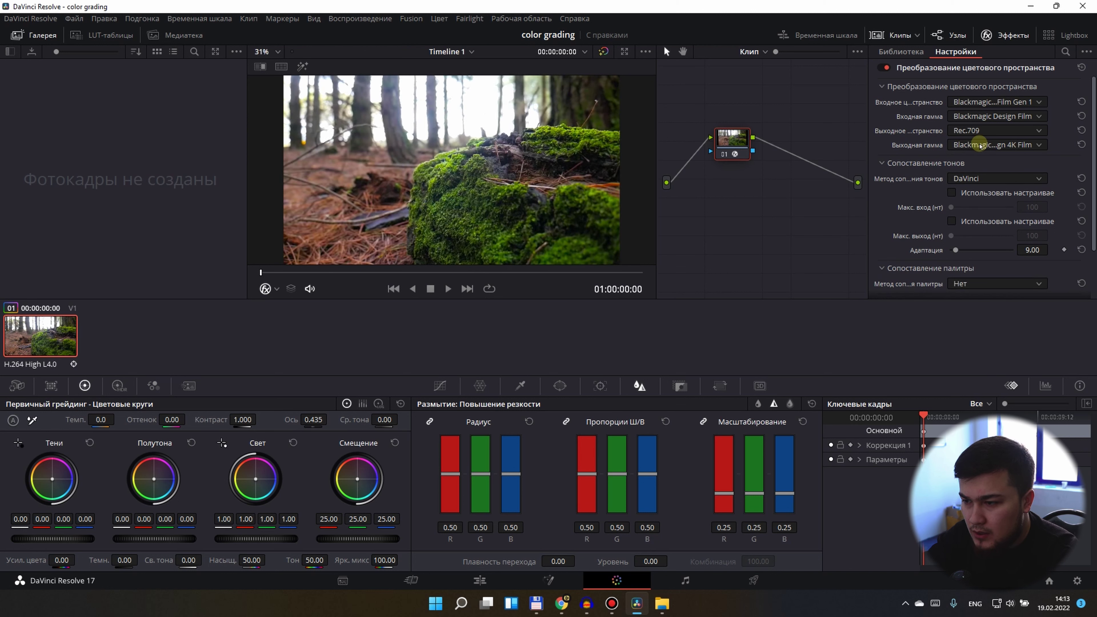
pyautogui.scroll(-1, 981, 146)
pyautogui.scroll(-1, 981, 146)
pyautogui.scroll(-1, 981, 146)
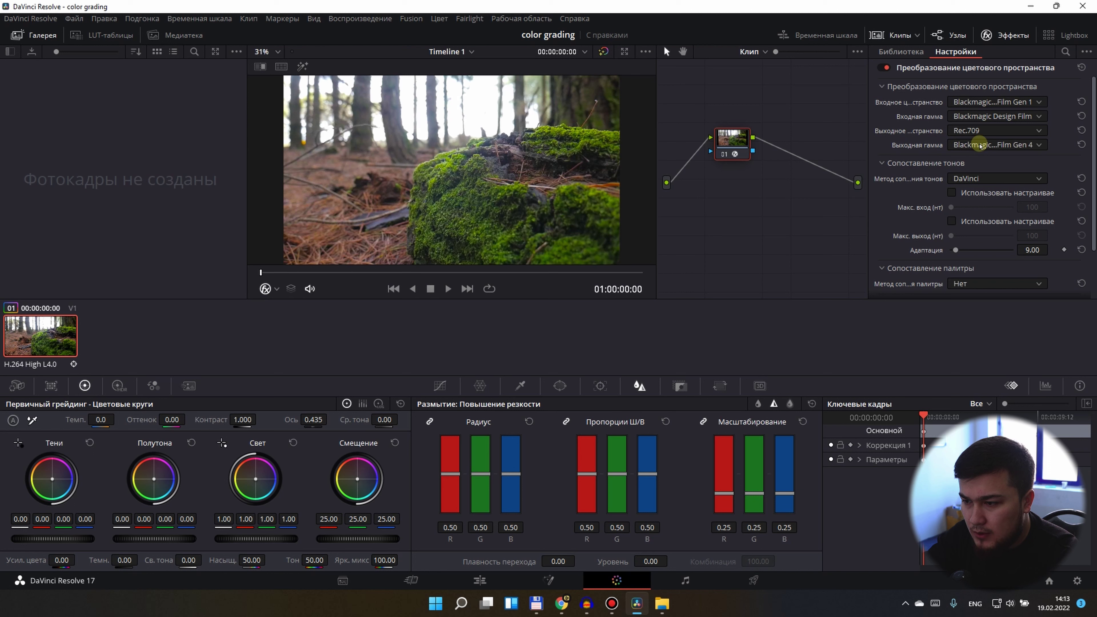
# Settle the output gamma on Gamma 2.5 and bring up the custom curves palette
pyautogui.scroll(-1, 981, 146)
pyautogui.scroll(-1, 981, 146)
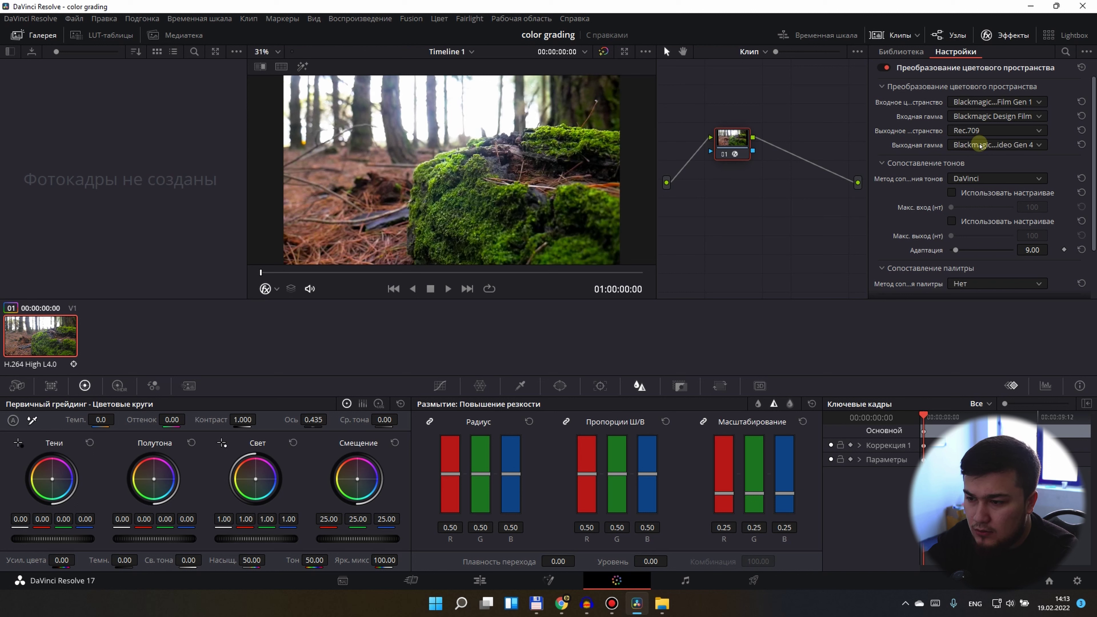
pyautogui.scroll(-1, 981, 145)
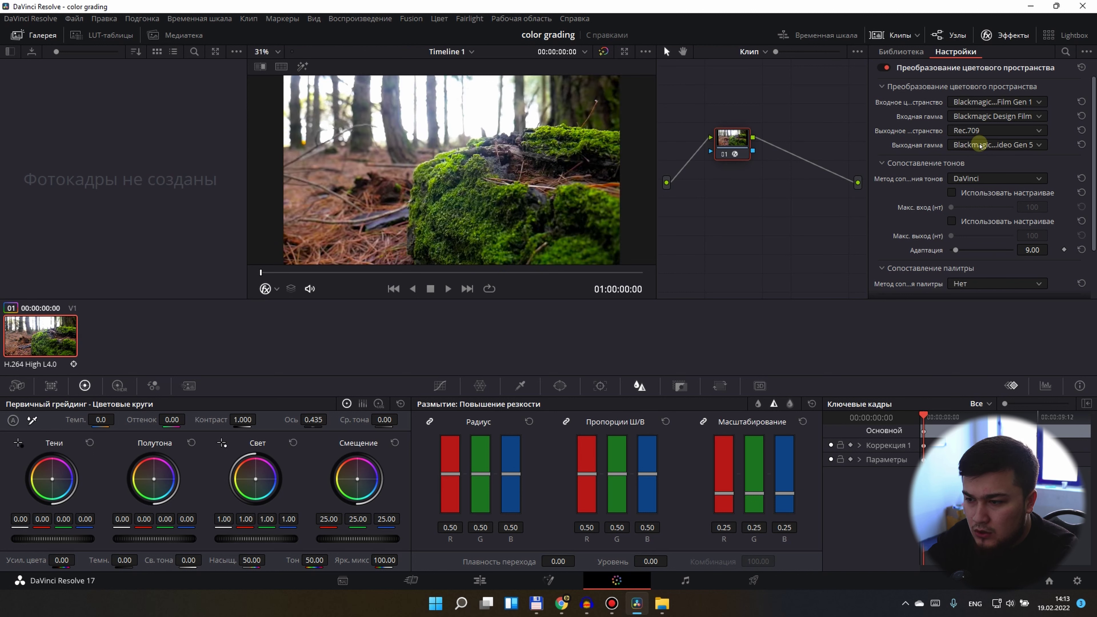
pyautogui.scroll(-1, 981, 146)
pyautogui.scroll(-1, 981, 146)
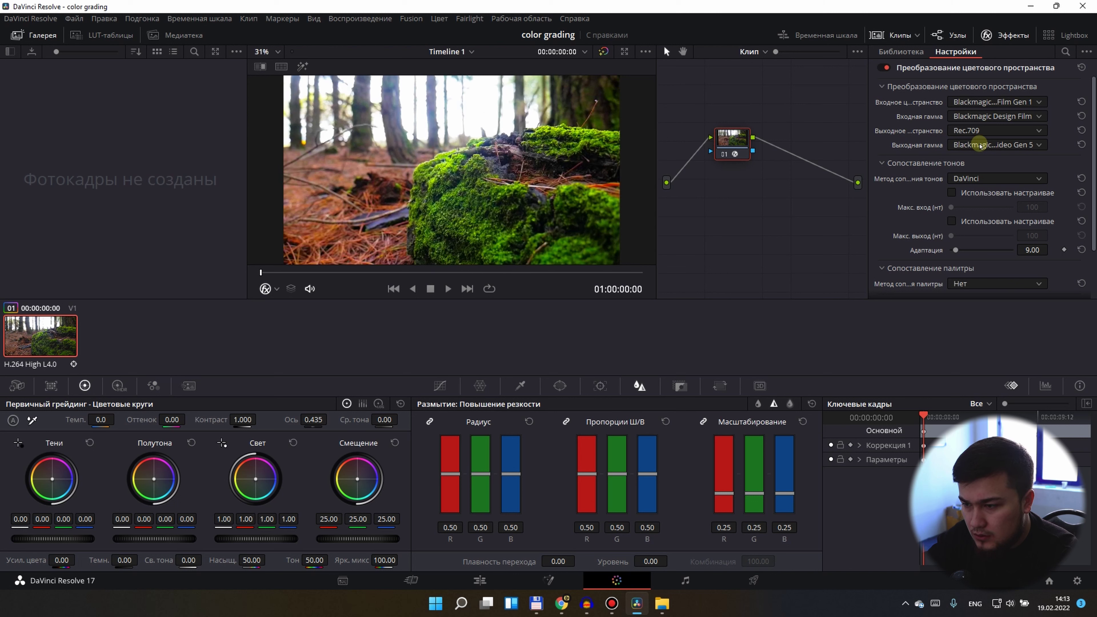
pyautogui.scroll(-1, 981, 146)
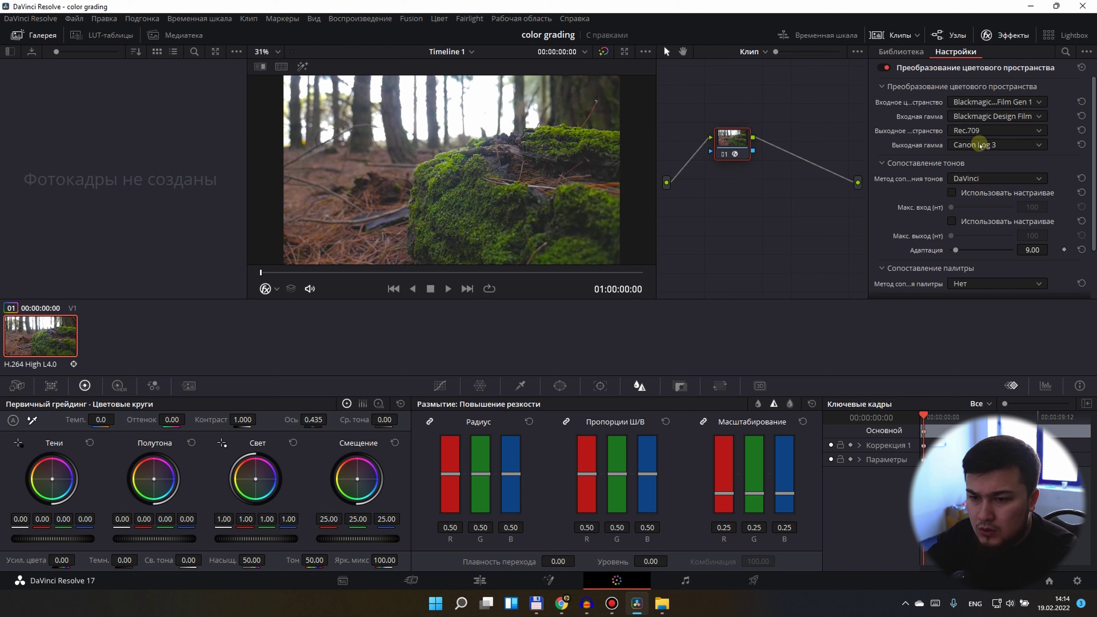
pyautogui.scroll(-1, 981, 146)
pyautogui.scroll(-1, 981, 146)
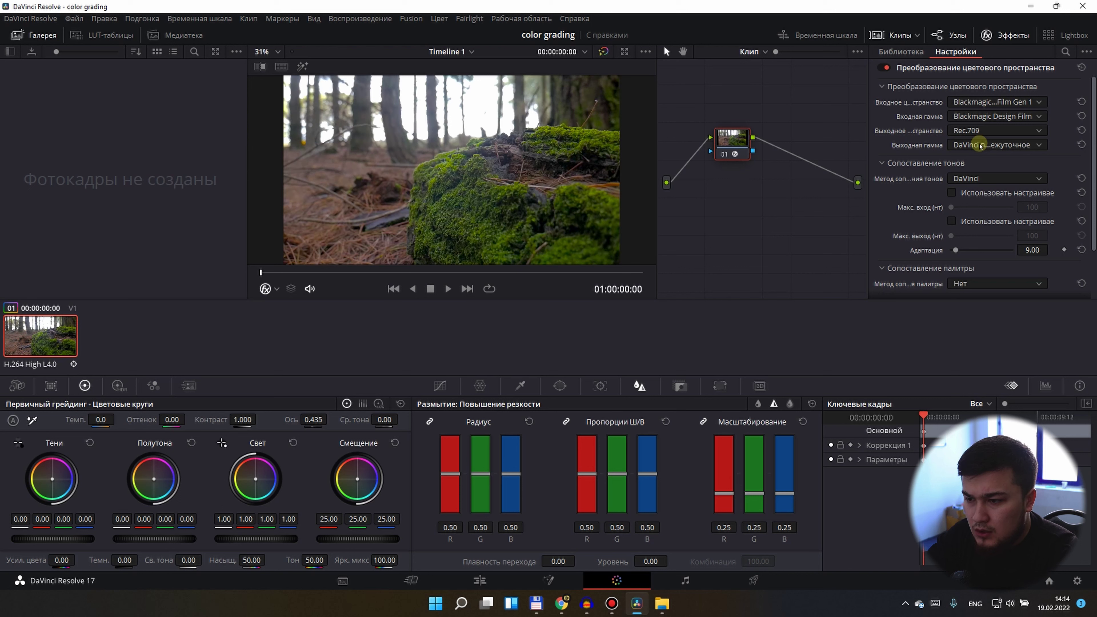
pyautogui.scroll(-1, 981, 145)
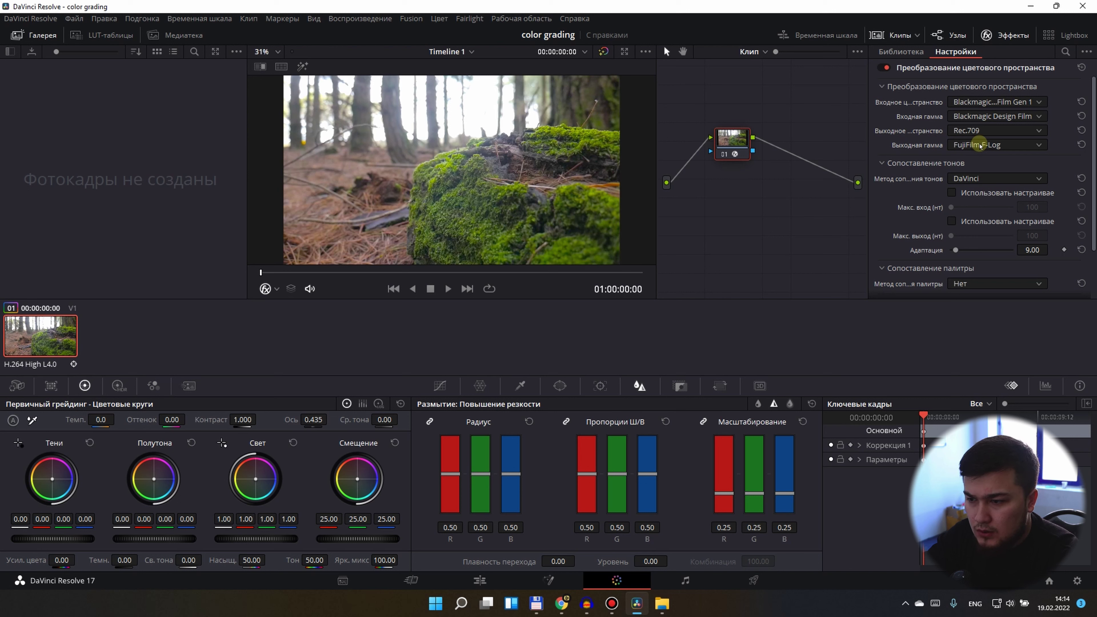
pyautogui.scroll(-2, 980, 146)
pyautogui.scroll(-1, 981, 145)
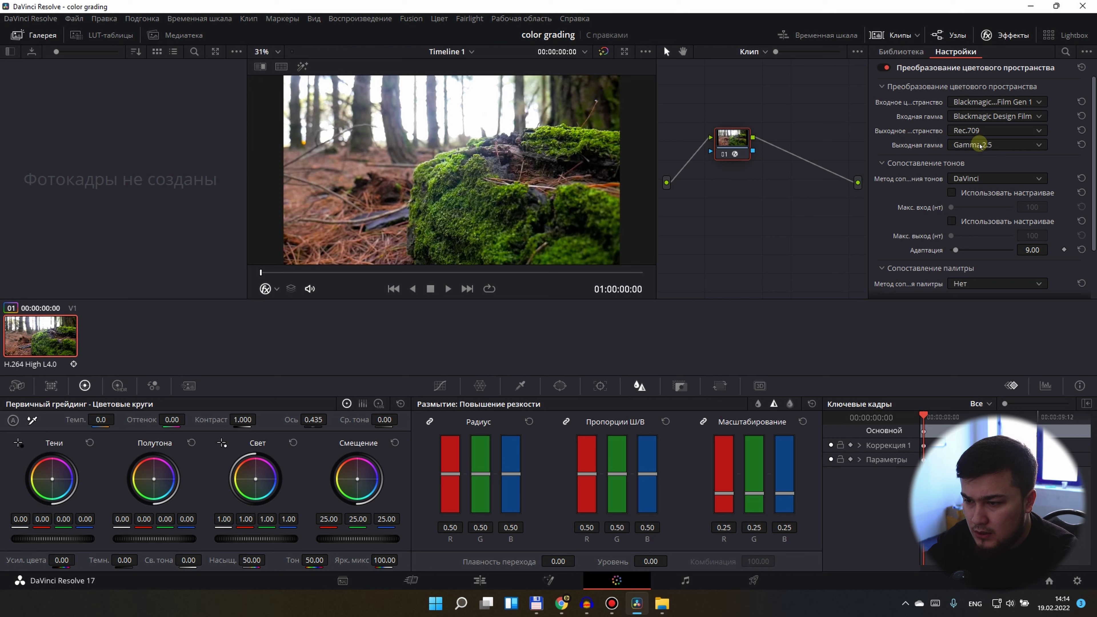
pyautogui.click(1006, 35)
pyautogui.click(440, 386)
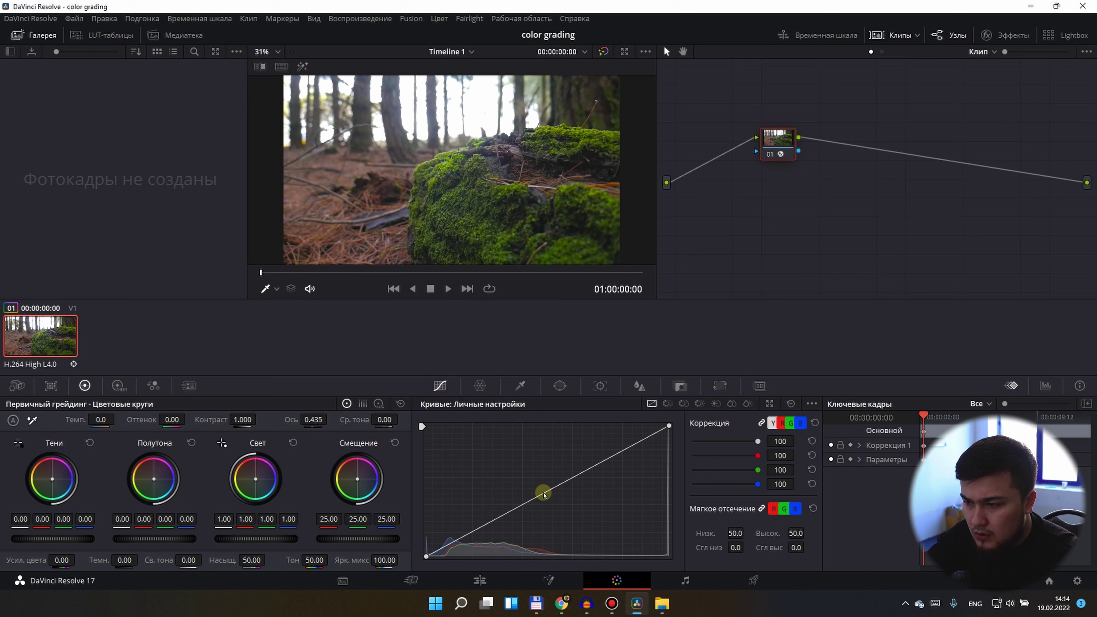
# Add a curve point from the forest image, sample three colours in the Color Warper, and preview five seconds in
pyautogui.click(483, 103)
pyautogui.click(480, 385)
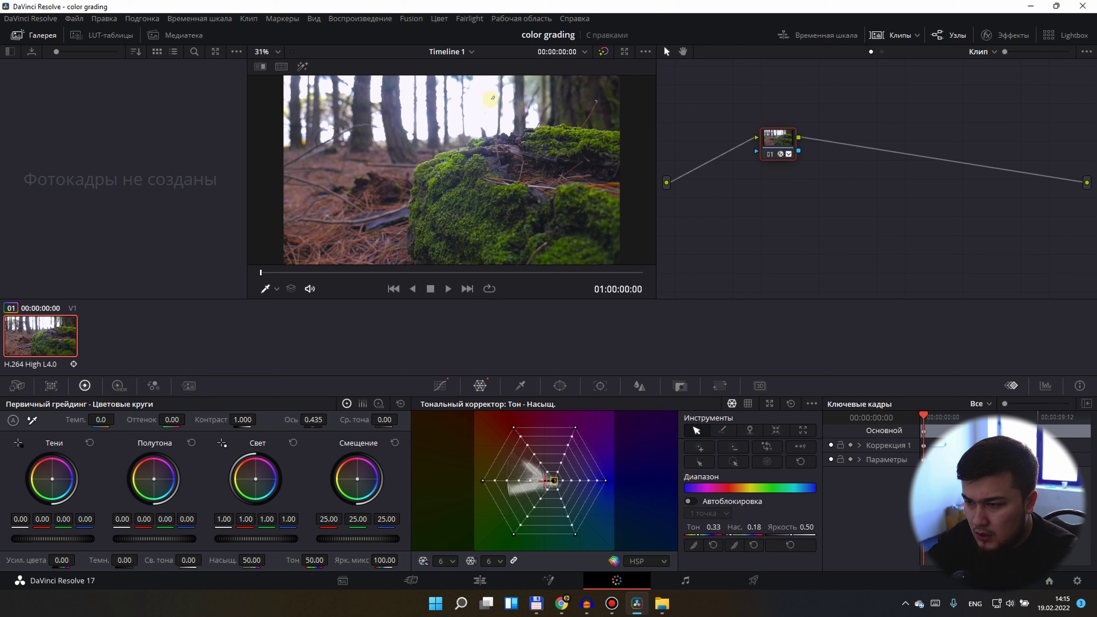
pyautogui.click(473, 100)
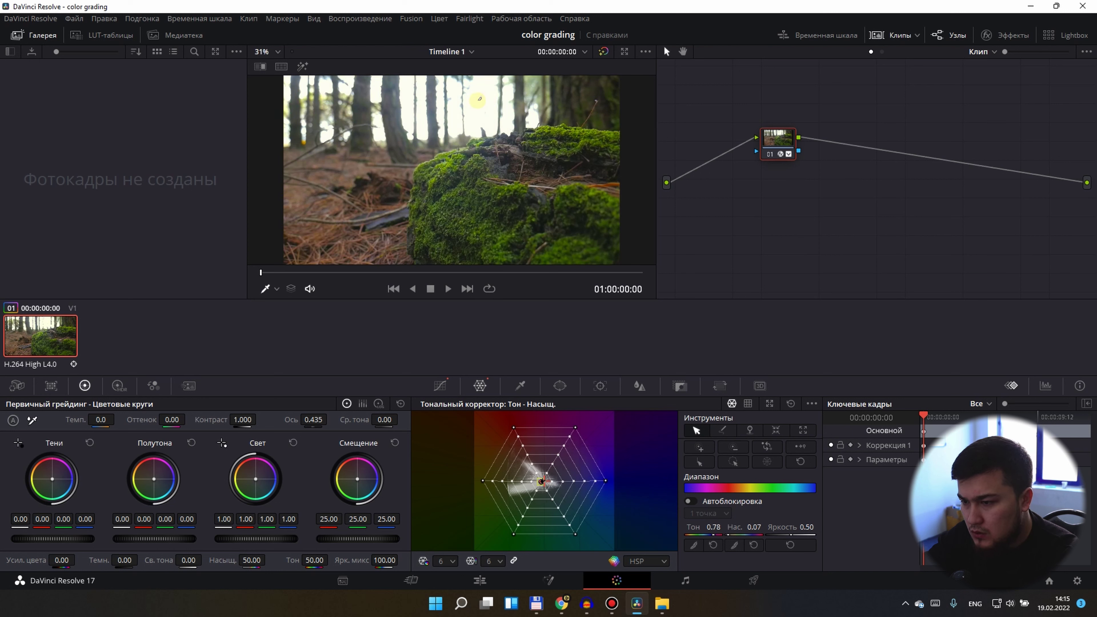
pyautogui.click(481, 99)
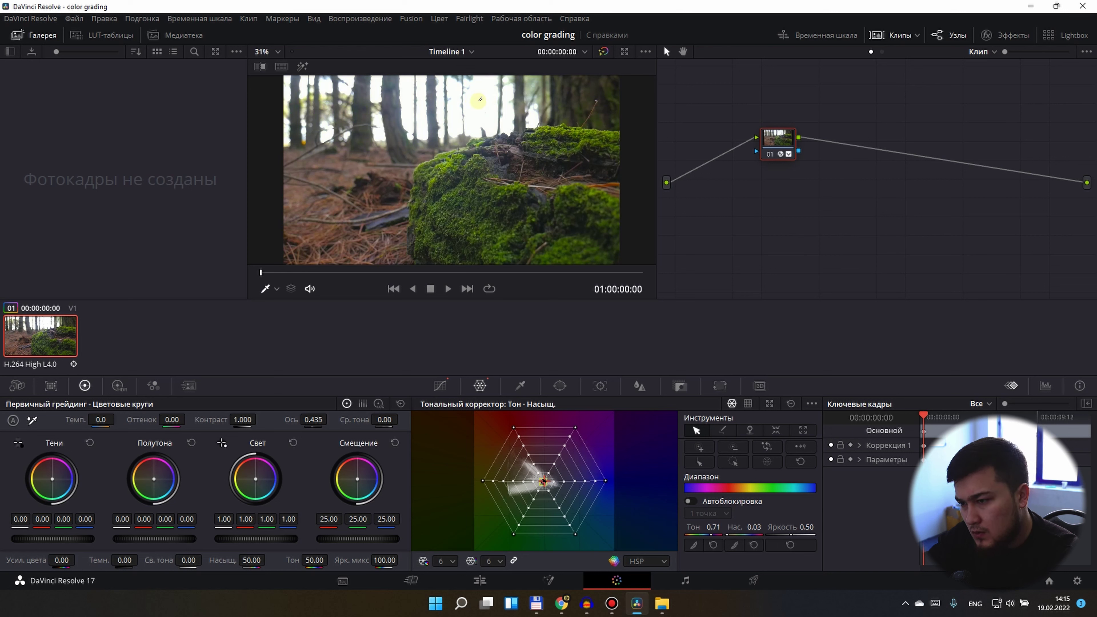
pyautogui.click(479, 101)
pyautogui.click(371, 272)
pyautogui.click(440, 386)
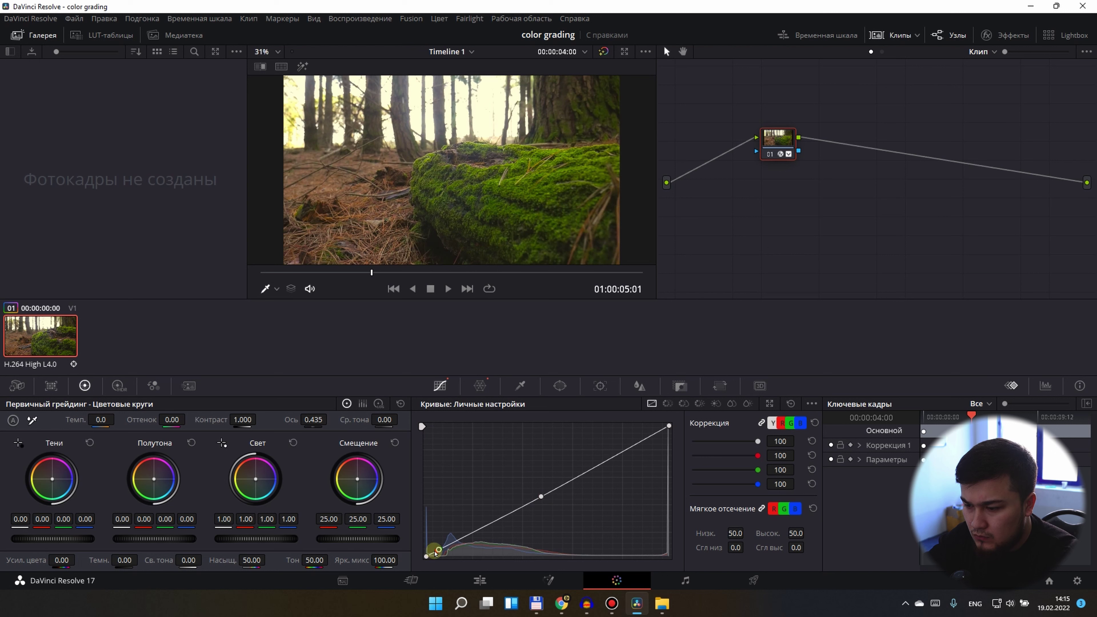
# Drag the low curve point up-right to brighten the moss, return to frame one, and reopen Color Space Transform
pyautogui.moveTo(436, 554); pyautogui.dragTo(441, 553)
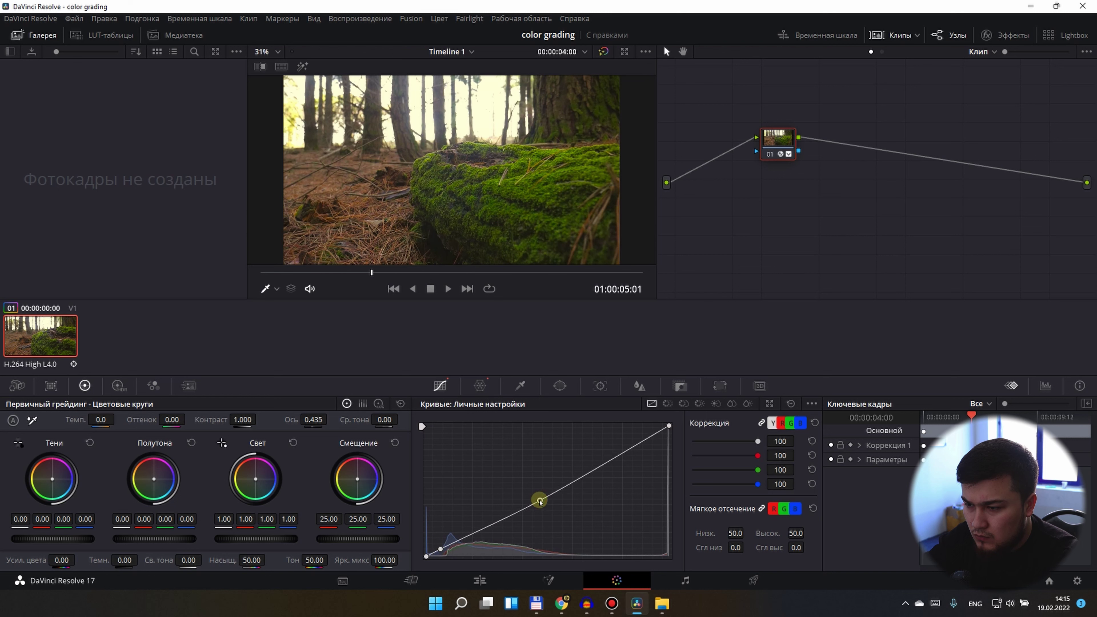
pyautogui.moveTo(541, 501); pyautogui.dragTo(598, 463)
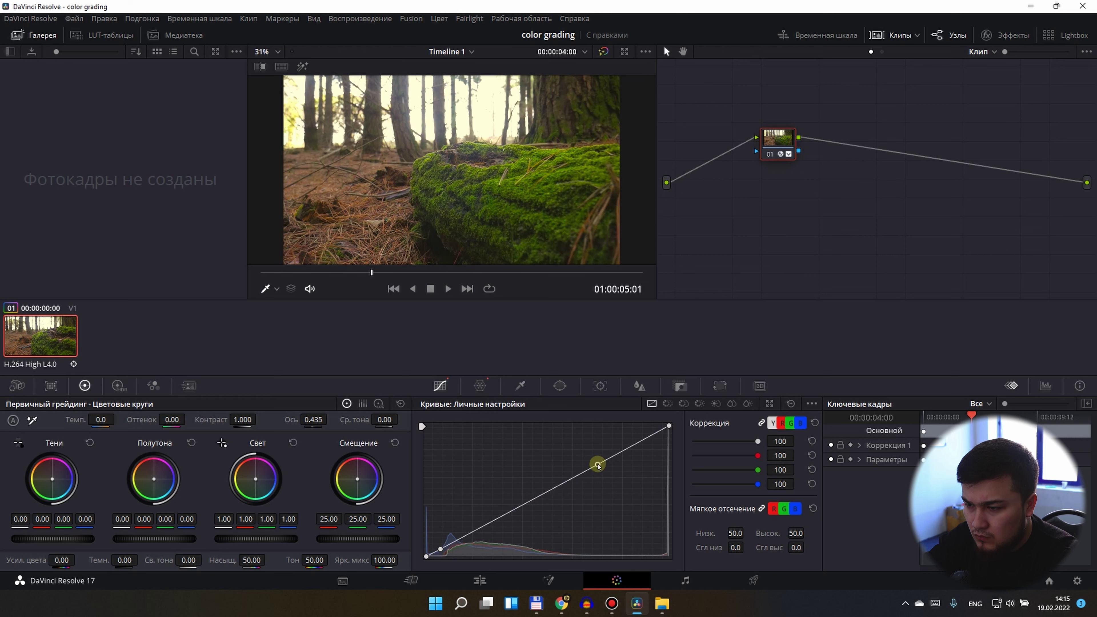
pyautogui.press('Home')
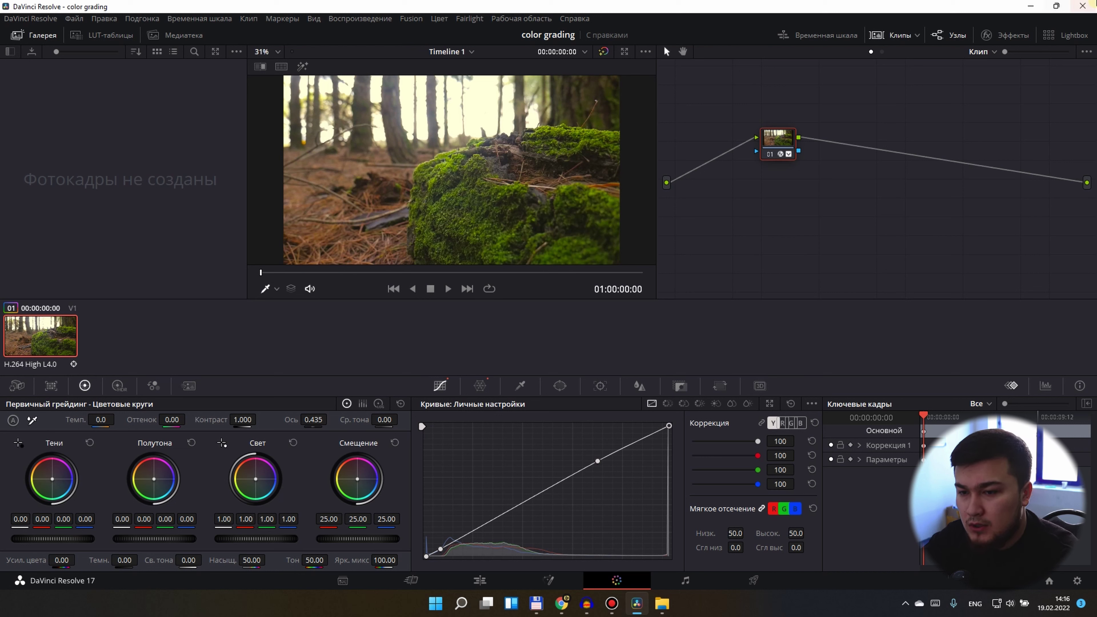
pyautogui.click(999, 34)
pyautogui.scroll(2, 990, 176)
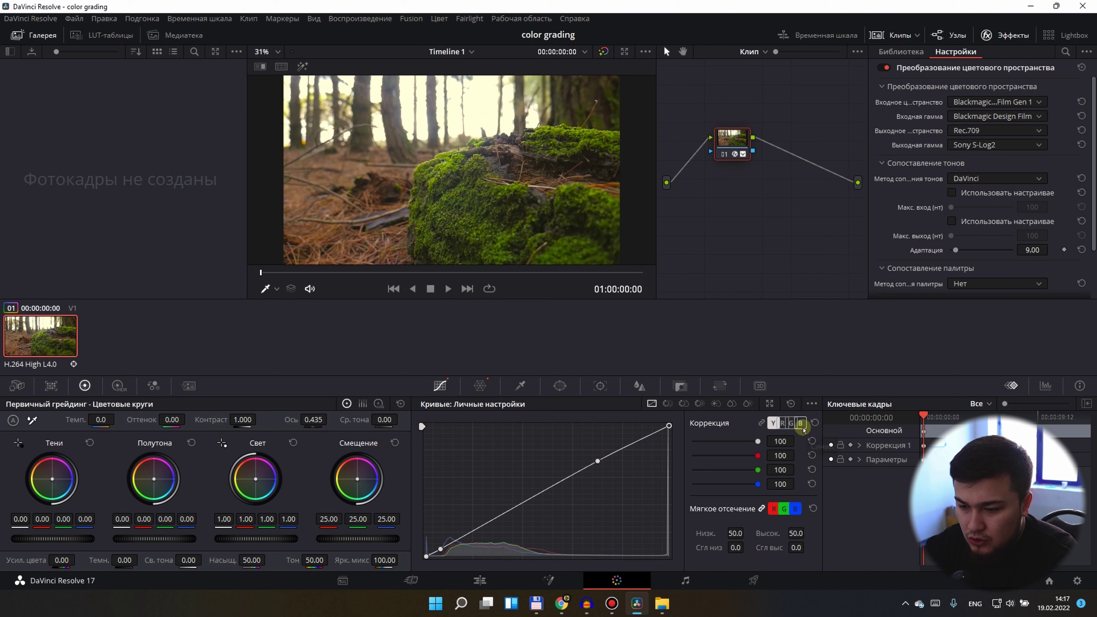
# Link the curve channels, try bending the luma curve with a midtone point, remove it, and raise node 01
pyautogui.click(790, 423)
pyautogui.click(792, 423)
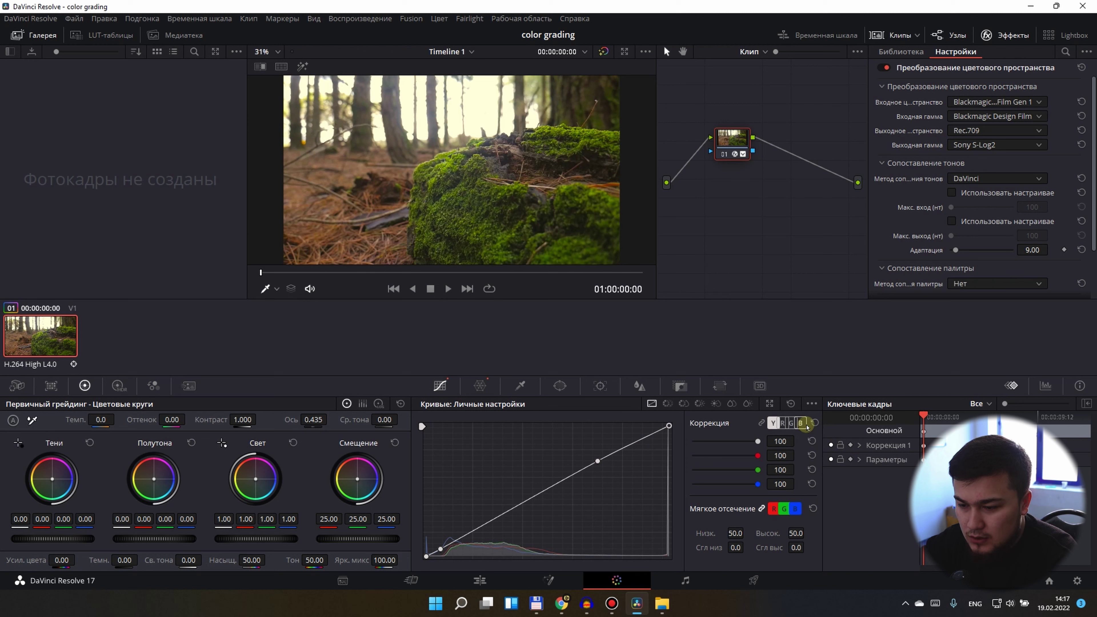
pyautogui.click(762, 423)
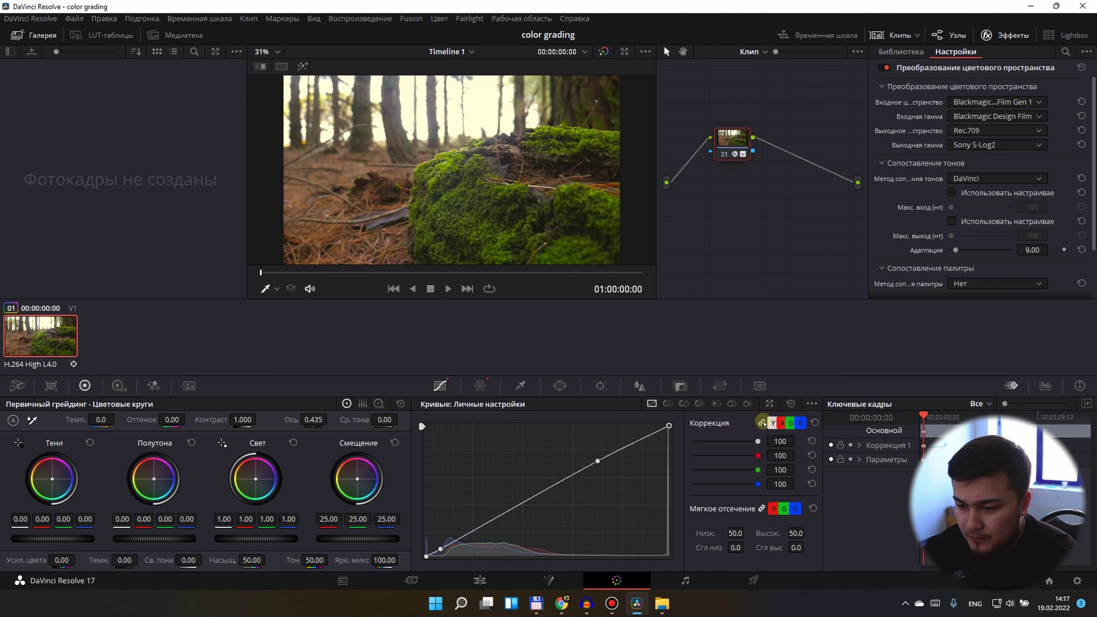
pyautogui.click(527, 500)
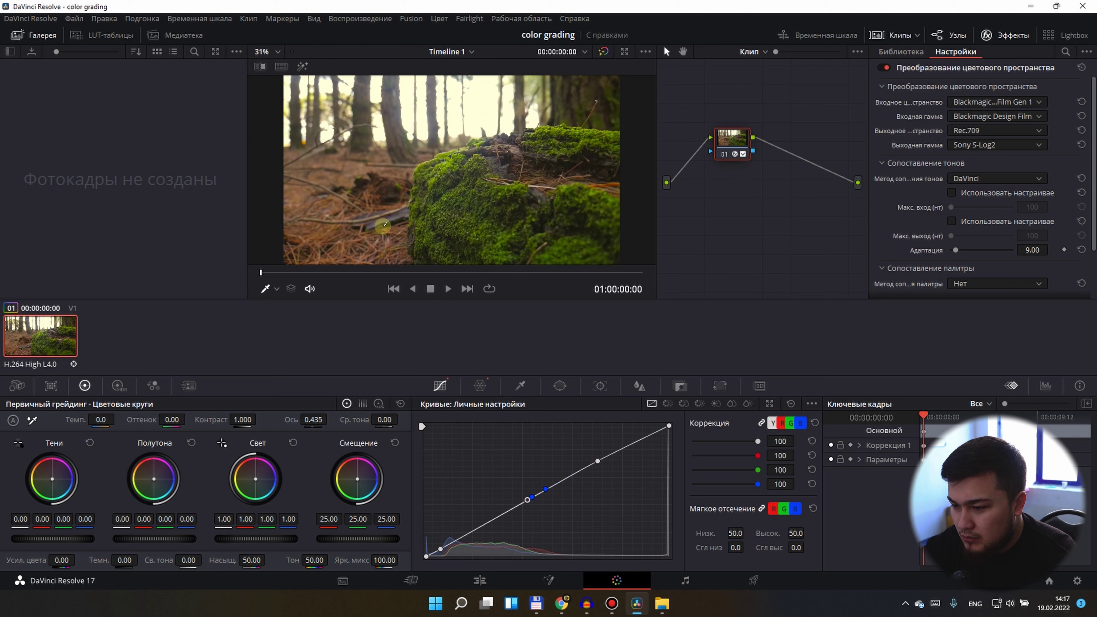
pyautogui.moveTo(546, 493); pyautogui.dragTo(542, 481)
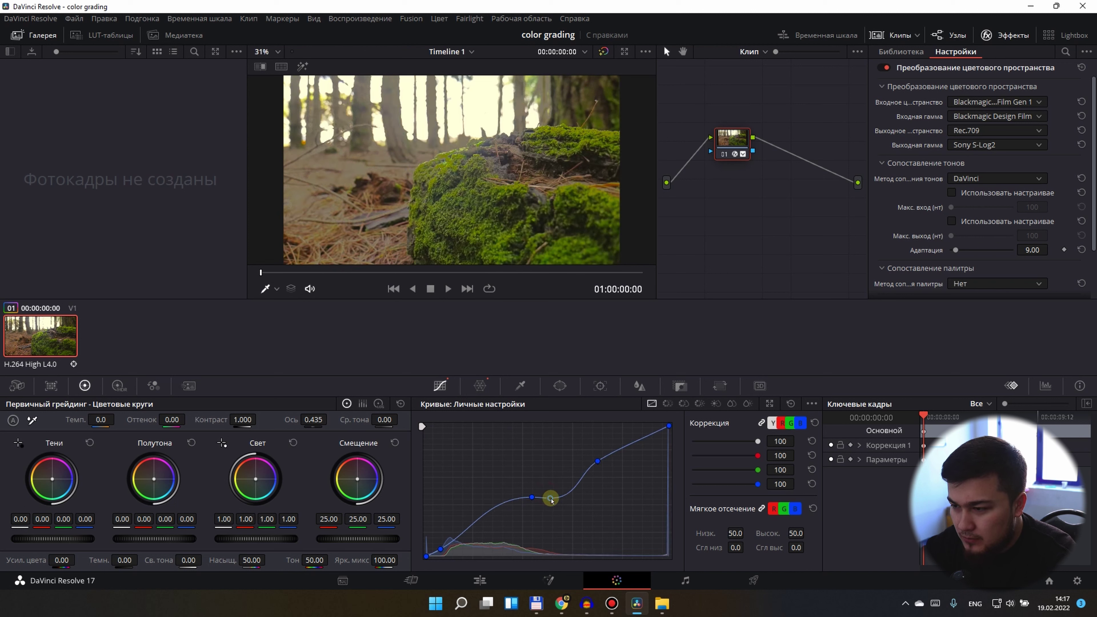
pyautogui.rightClick(542, 481)
pyautogui.moveTo(732, 137); pyautogui.dragTo(718, 126)
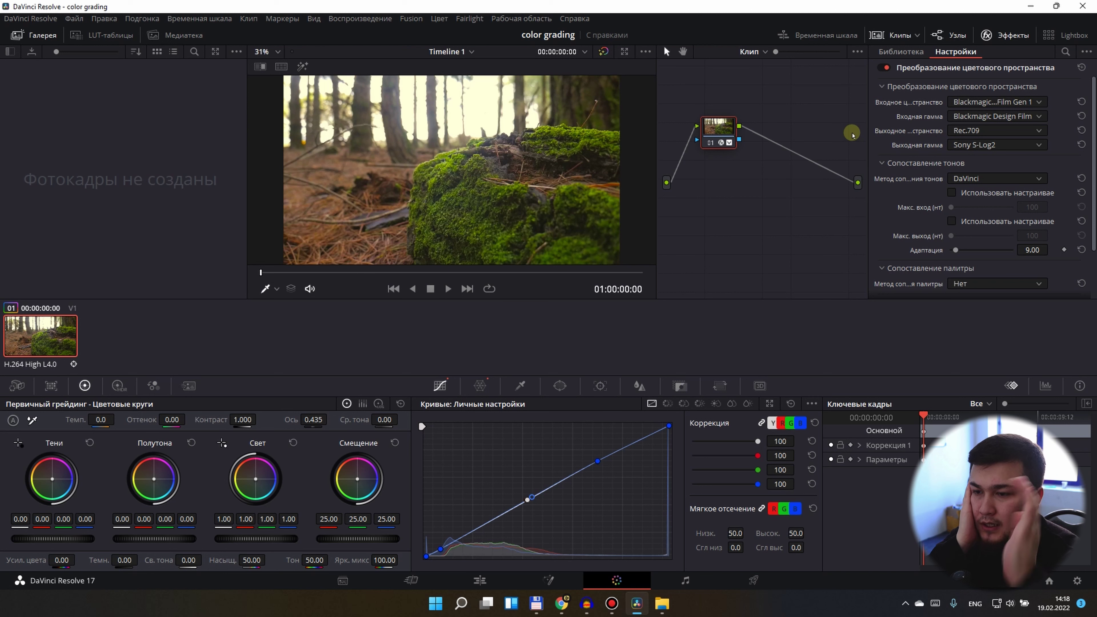
# Add a corrector node 02 to the node graph and position it
pyautogui.rightClick(728, 187)
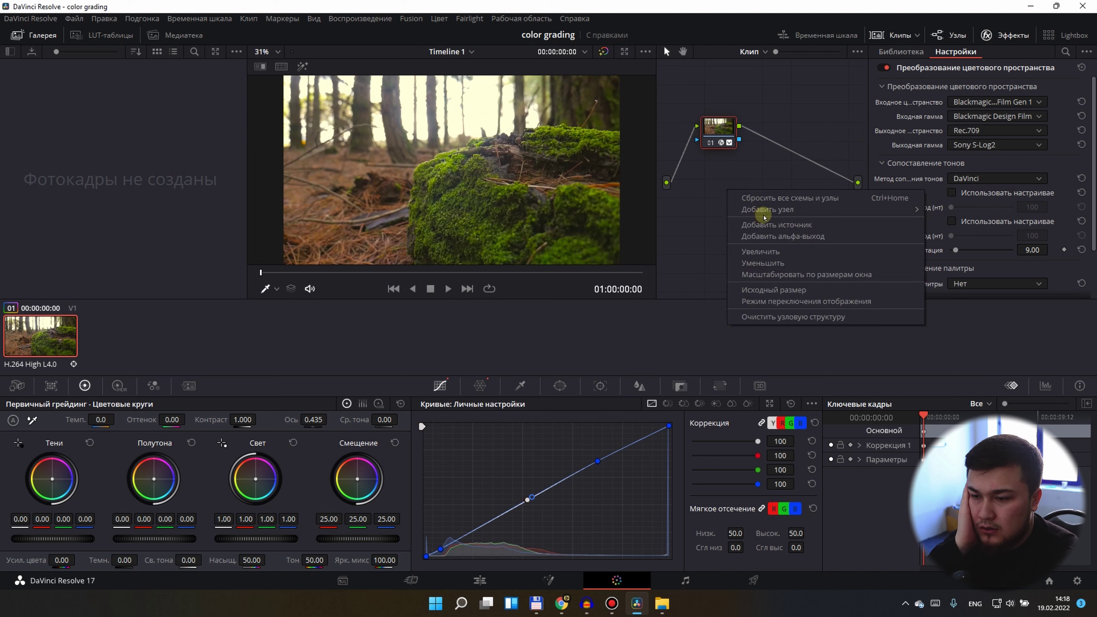
pyautogui.moveTo(765, 211)
pyautogui.click(1007, 212)
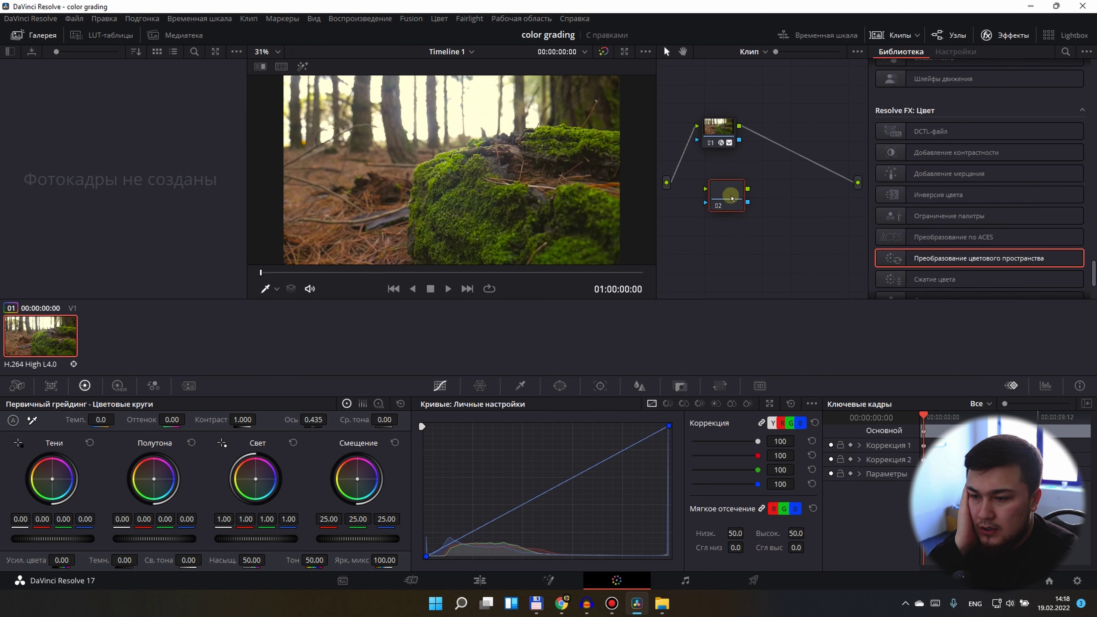
pyautogui.moveTo(732, 198); pyautogui.dragTo(775, 168)
# Replace node 01's output link so node 01 feeds into node 02
pyautogui.click(804, 156)
pyautogui.press('Delete')
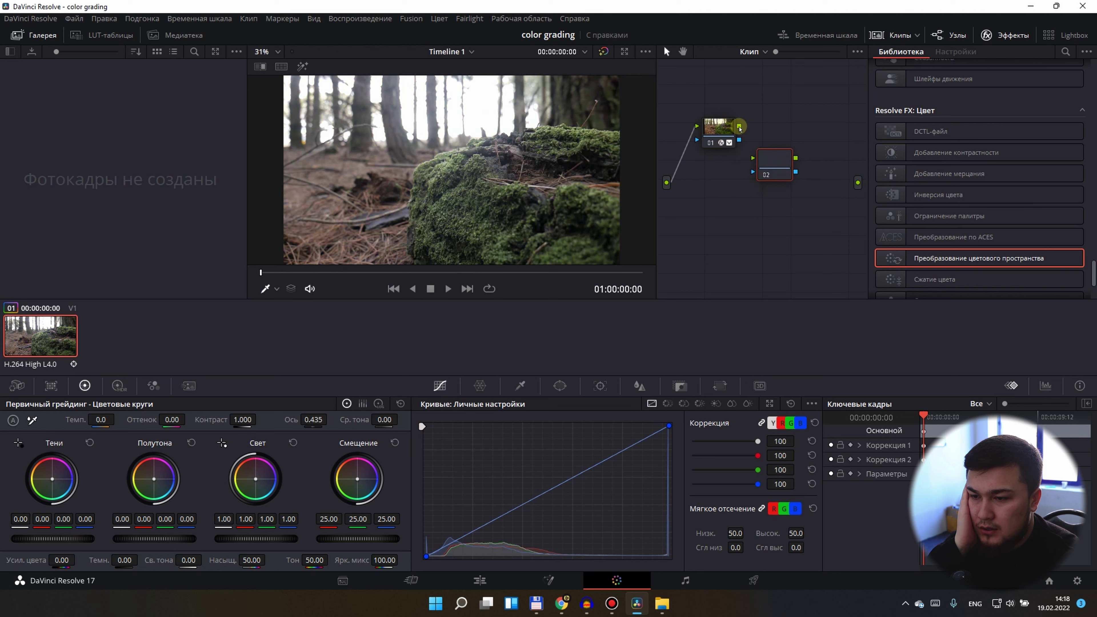
pyautogui.moveTo(739, 128)
pyautogui.mouseDown()
pyautogui.moveTo(772, 253)
pyautogui.moveTo(770, 237)
pyautogui.moveTo(859, 182)
pyautogui.mouseUp()
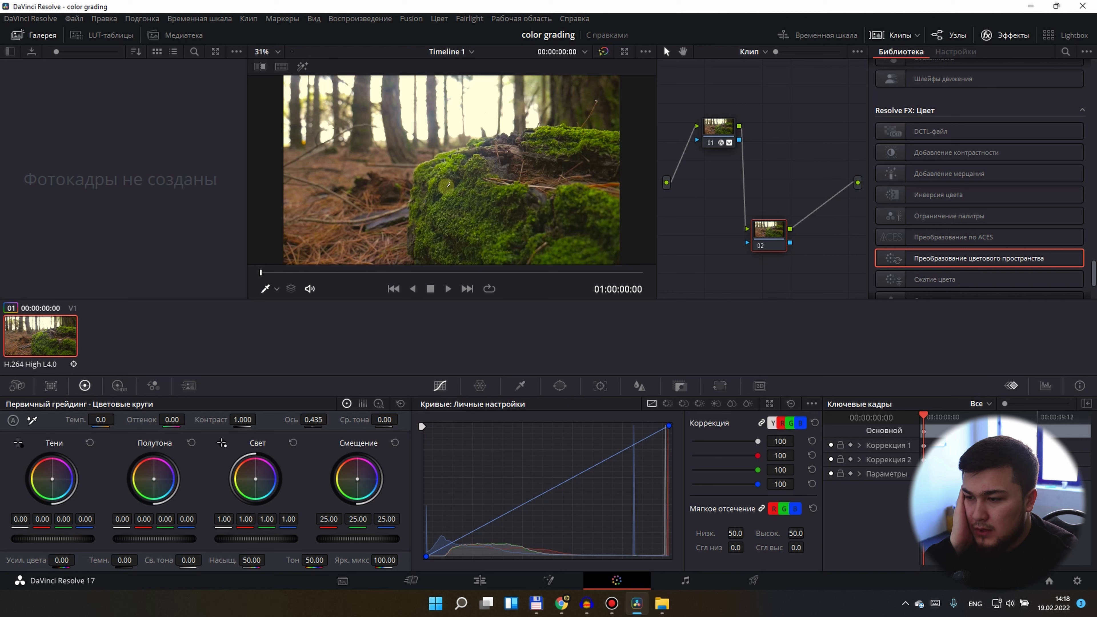
# On node 02, add a highlight curve point and move a Color Warper point to hue 0.85, saturation 0.20
pyautogui.click(480, 110)
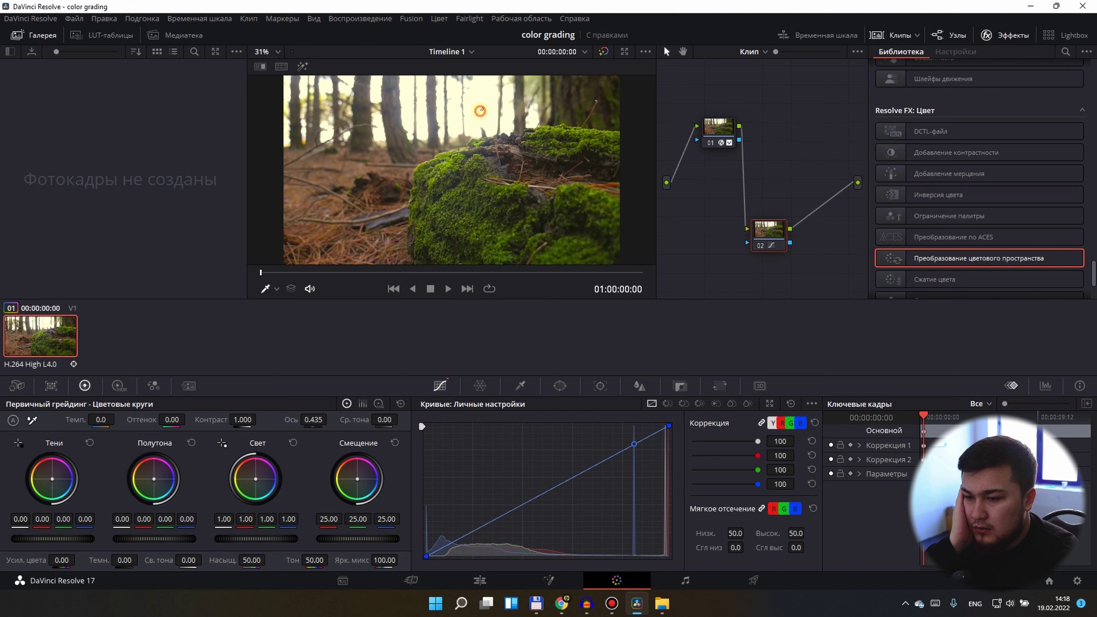
pyautogui.click(480, 385)
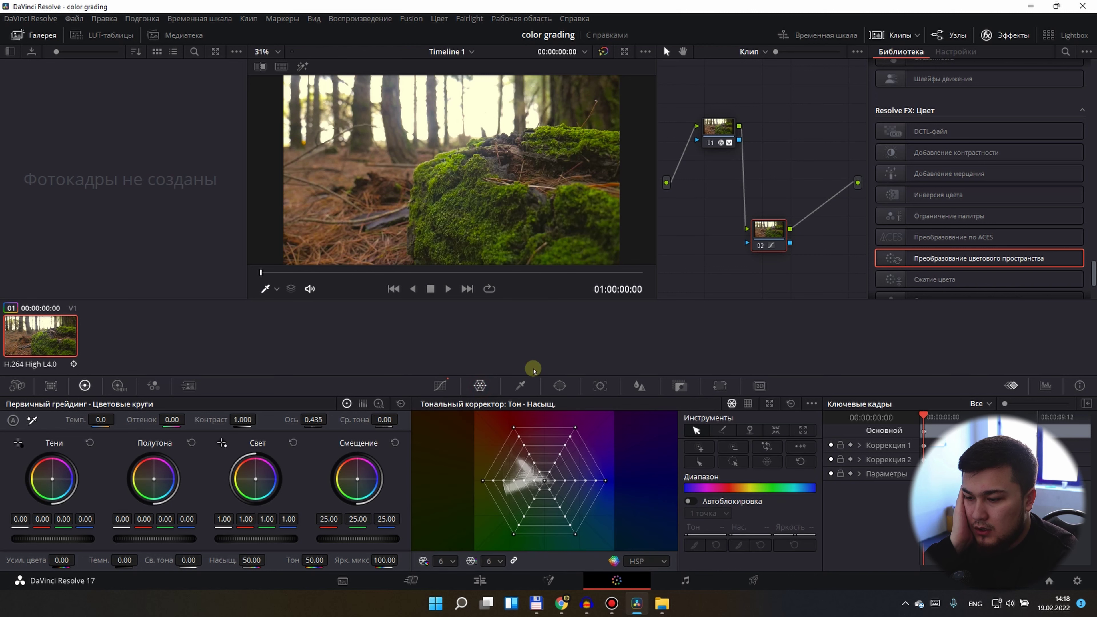
pyautogui.click(534, 480)
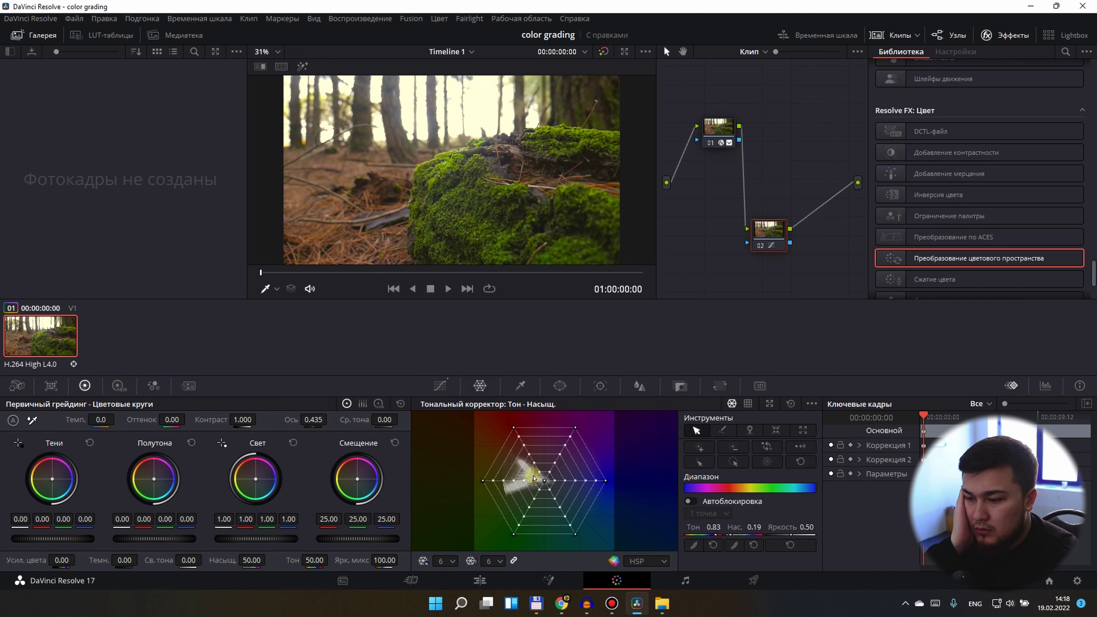
pyautogui.moveTo(534, 482)
pyautogui.mouseDown()
pyautogui.moveTo(534, 499)
pyautogui.moveTo(513, 493)
pyautogui.moveTo(537, 488)
pyautogui.moveTo(513, 480)
pyautogui.mouseUp()
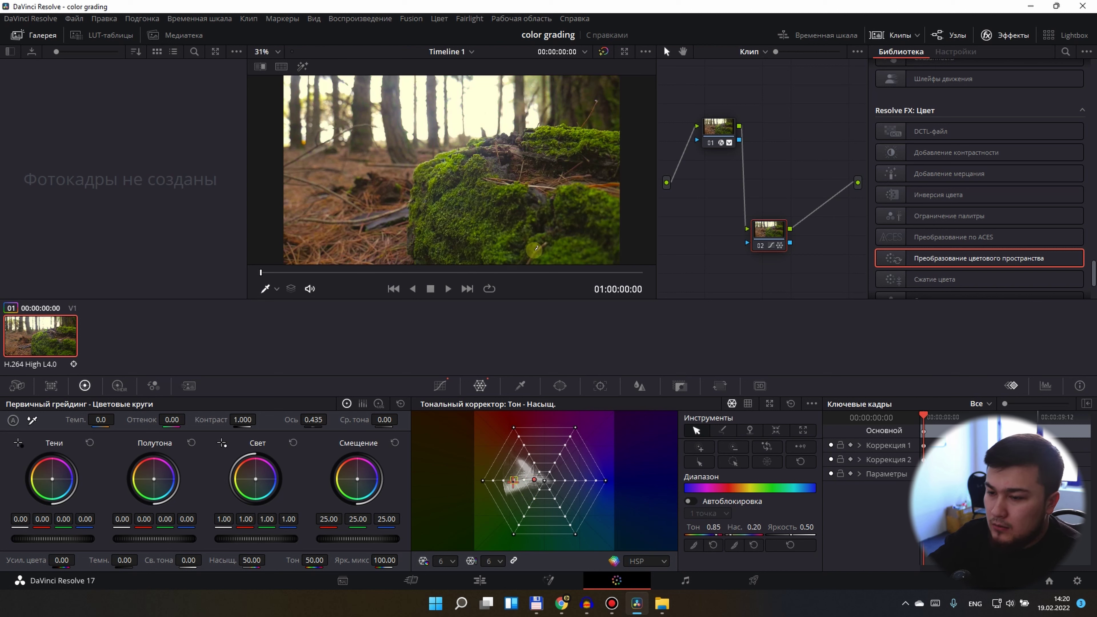
pyautogui.moveTo(768, 233); pyautogui.dragTo(768, 247)
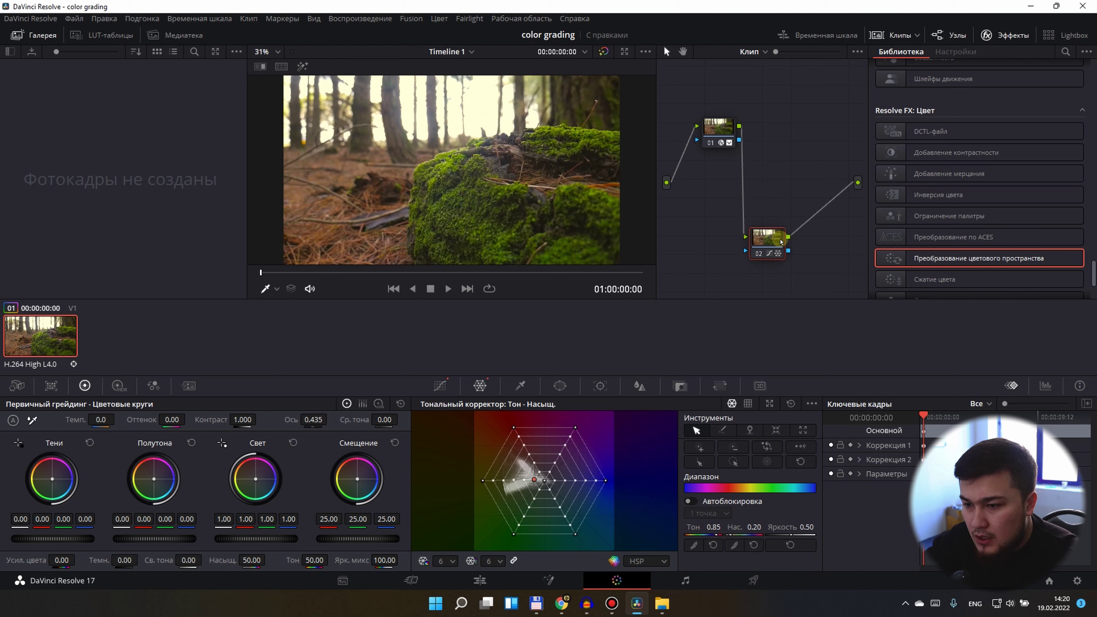
# Rewire the links so node 01 feeds node 02, and move node 02 level with the output
pyautogui.rightClick(769, 239)
pyautogui.click(735, 201)
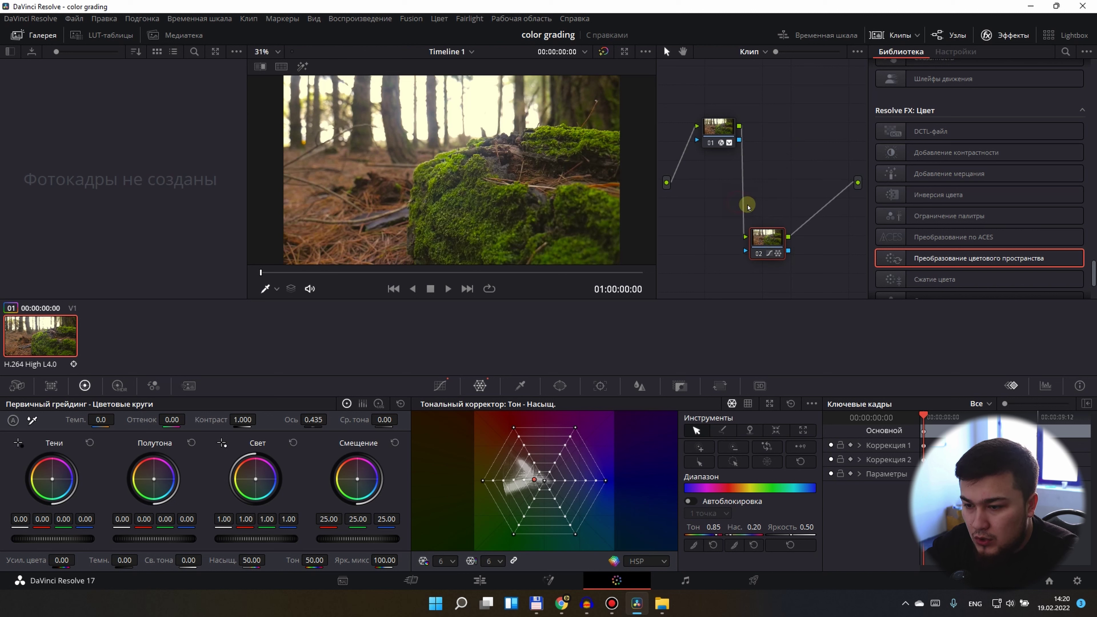
pyautogui.rightClick(809, 221)
pyautogui.click(838, 230)
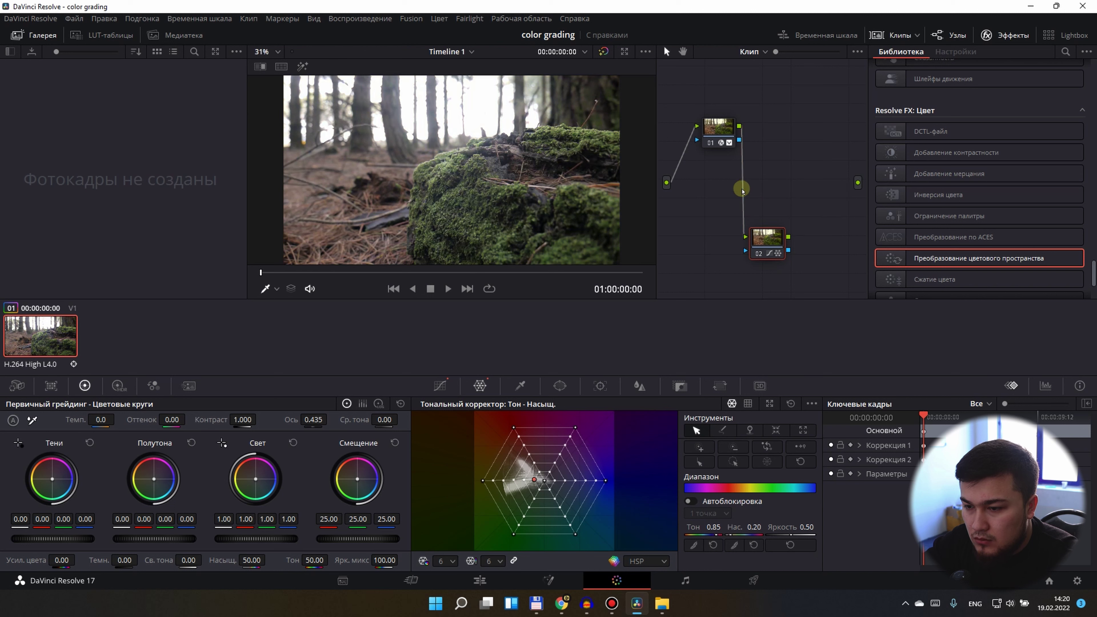
pyautogui.rightClick(743, 189)
pyautogui.click(750, 197)
pyautogui.moveTo(738, 127); pyautogui.dragTo(858, 182)
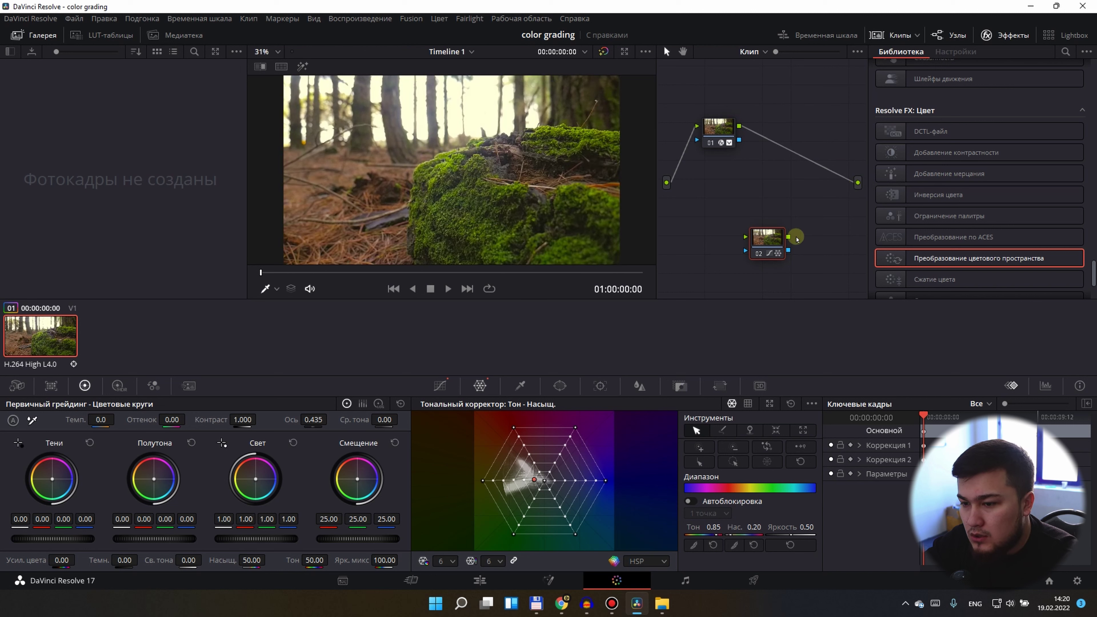
pyautogui.moveTo(740, 126)
pyautogui.mouseDown()
pyautogui.moveTo(747, 238)
pyautogui.moveTo(859, 183)
pyautogui.mouseUp()
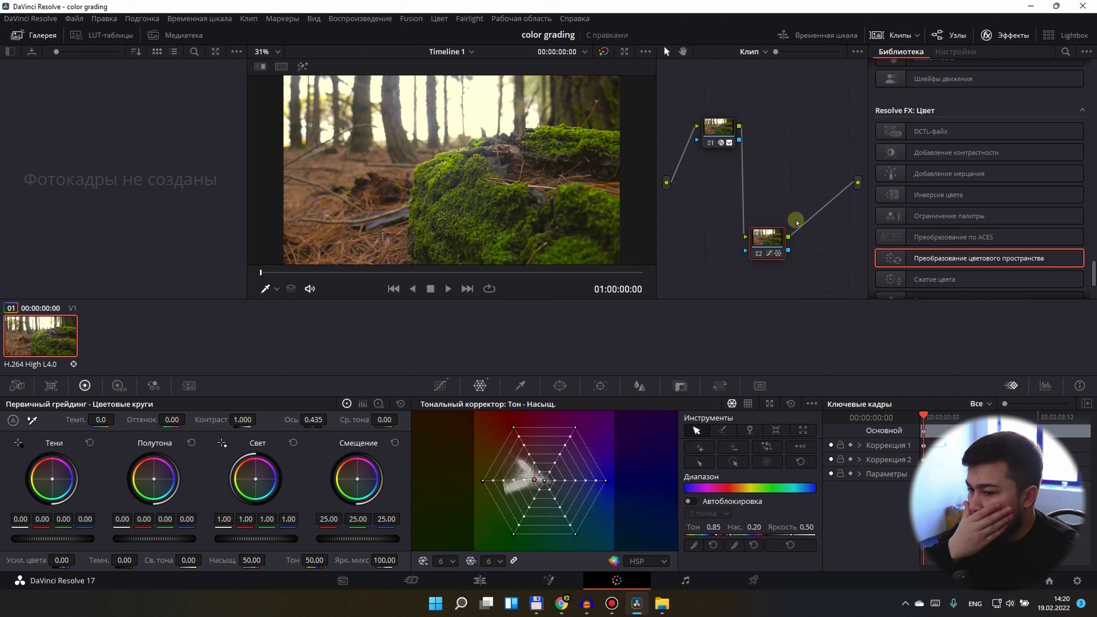
pyautogui.moveTo(776, 237); pyautogui.dragTo(781, 170)
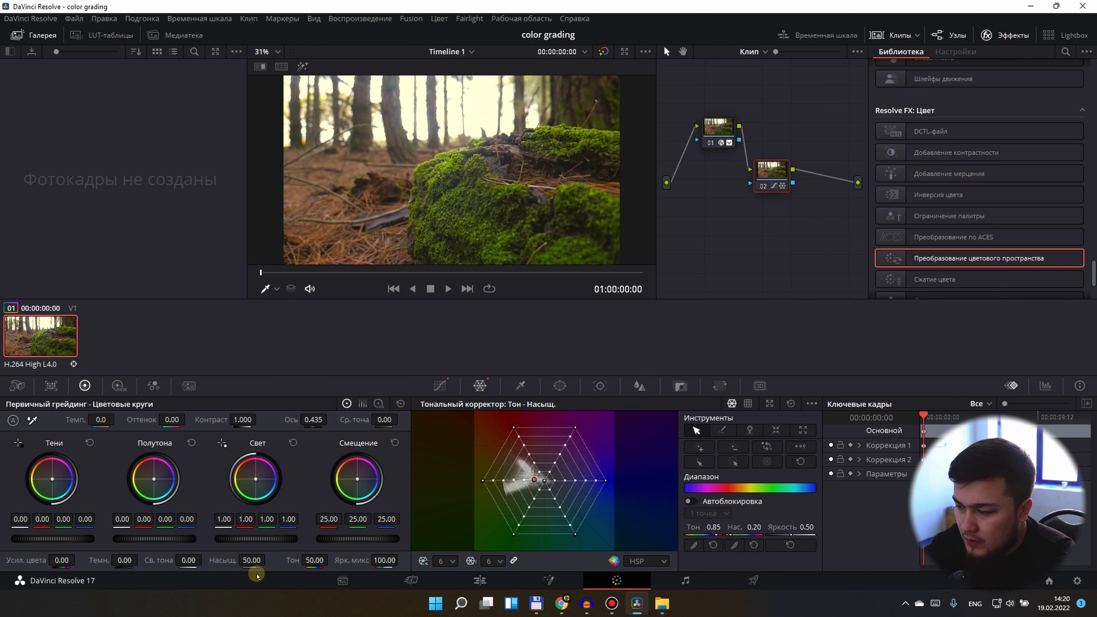
# Raise the temperature, then delete node 02
pyautogui.moveTo(100, 435); pyautogui.dragTo(130, 435)
pyautogui.rightClick(775, 180)
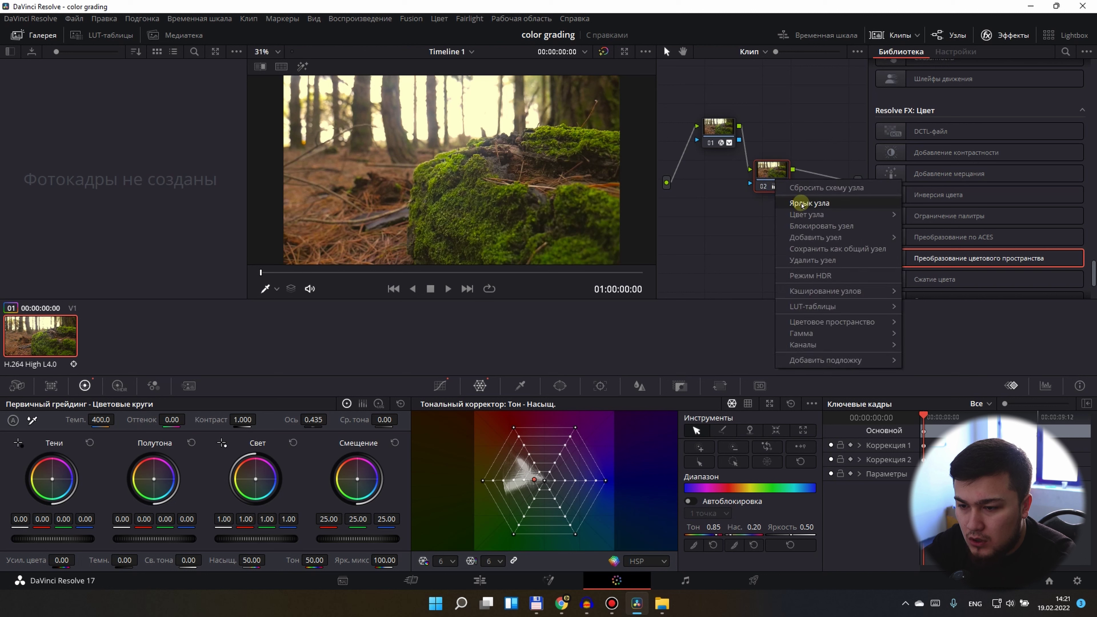
pyautogui.click(812, 260)
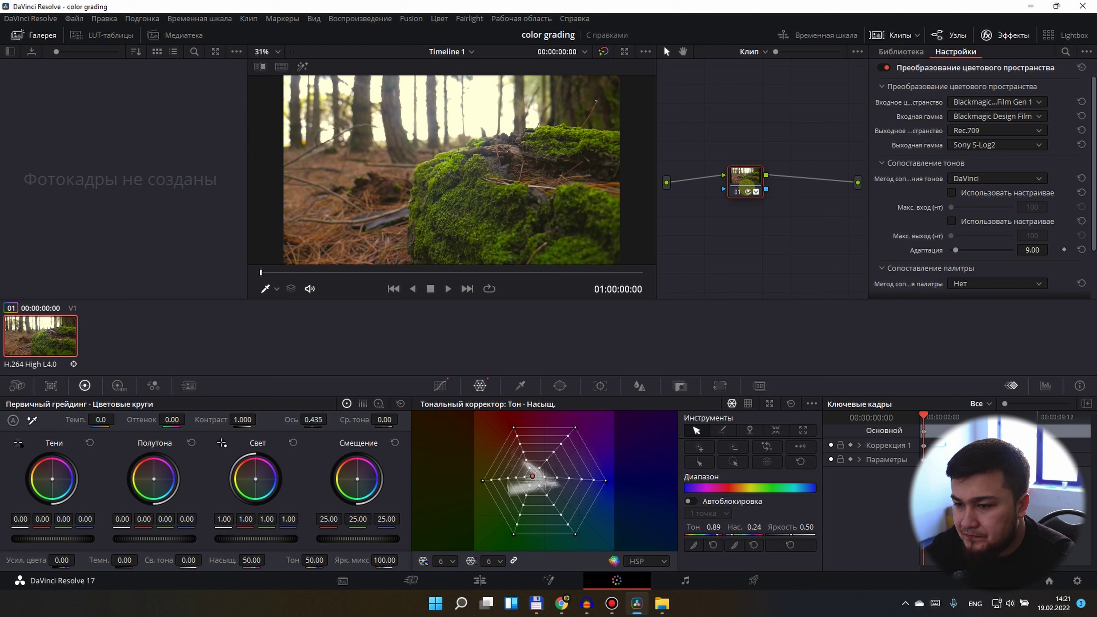
# Warm the moss shot to temperature 100 and lower contrast to 0.900
pyautogui.moveTo(101, 420)
pyautogui.mouseDown()
pyautogui.moveTo(88, 420)
pyautogui.moveTo(104, 421)
pyautogui.mouseUp()
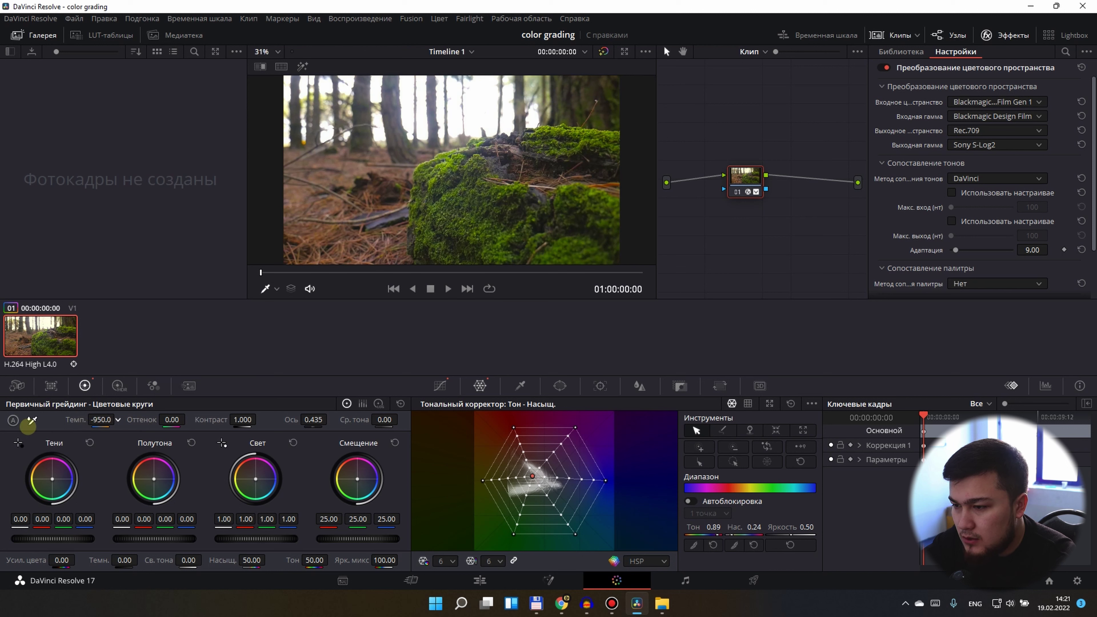
pyautogui.moveTo(673, 309)
pyautogui.mouseDown()
pyautogui.moveTo(827, 305)
pyautogui.moveTo(716, 310)
pyautogui.mouseUp()
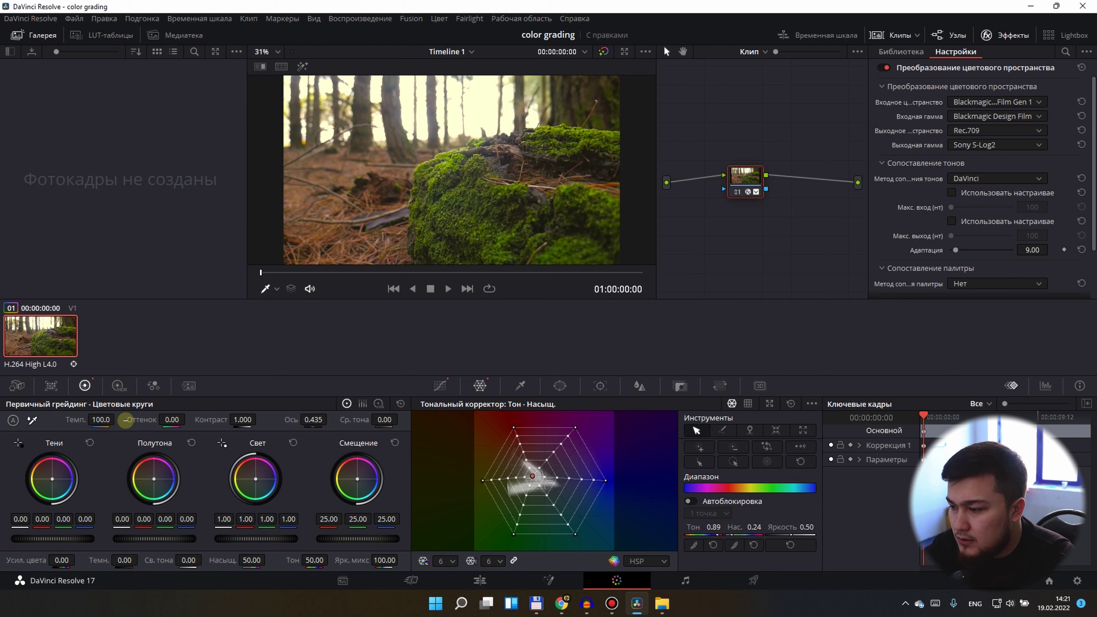
pyautogui.moveTo(241, 419)
pyautogui.mouseDown()
pyautogui.moveTo(161, 414)
pyautogui.moveTo(226, 419)
pyautogui.mouseUp()
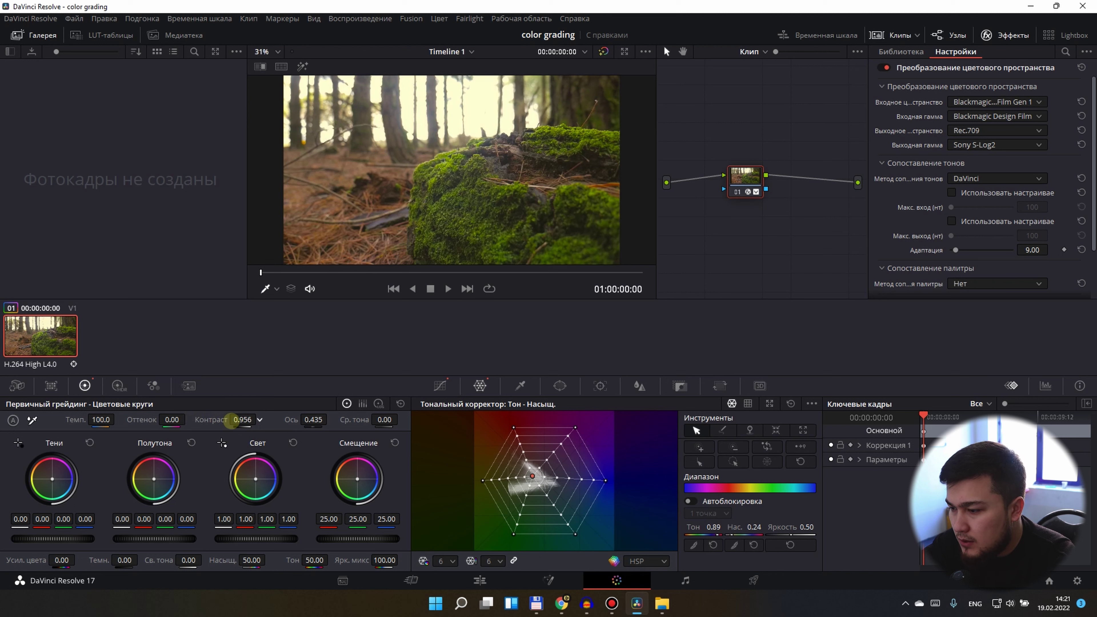
pyautogui.moveTo(226, 419); pyautogui.dragTo(216, 421)
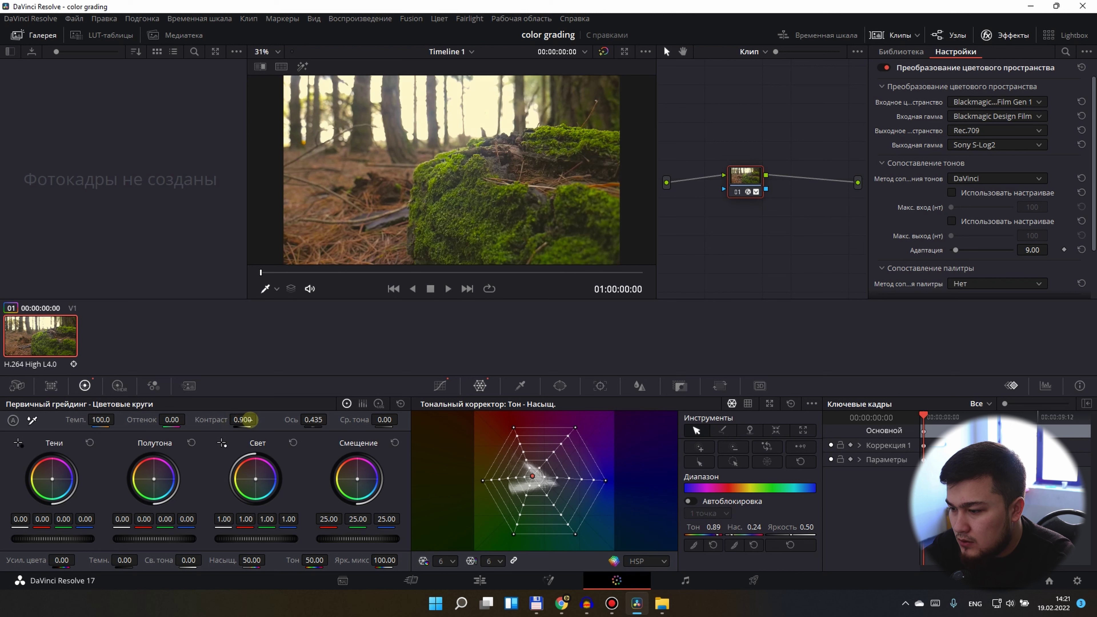
# Reset the contrast pivot to 0.435 and raise mid-tone detail, entering 10
pyautogui.moveTo(304, 429)
pyautogui.mouseDown()
pyautogui.moveTo(243, 420)
pyautogui.moveTo(554, 406)
pyautogui.mouseUp()
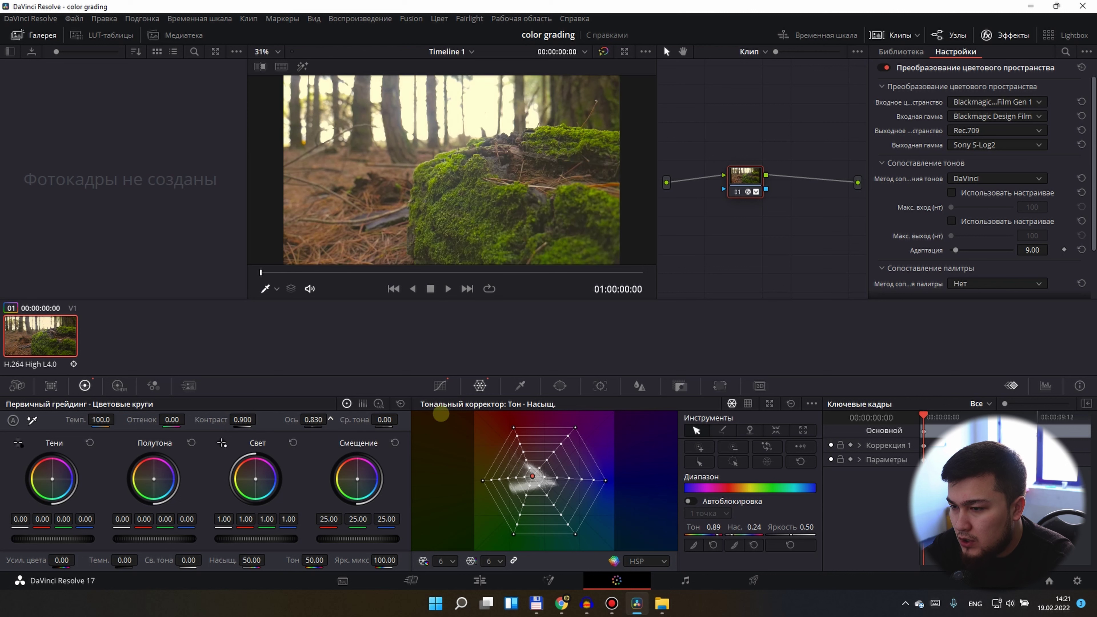
pyautogui.doubleClick(313, 419)
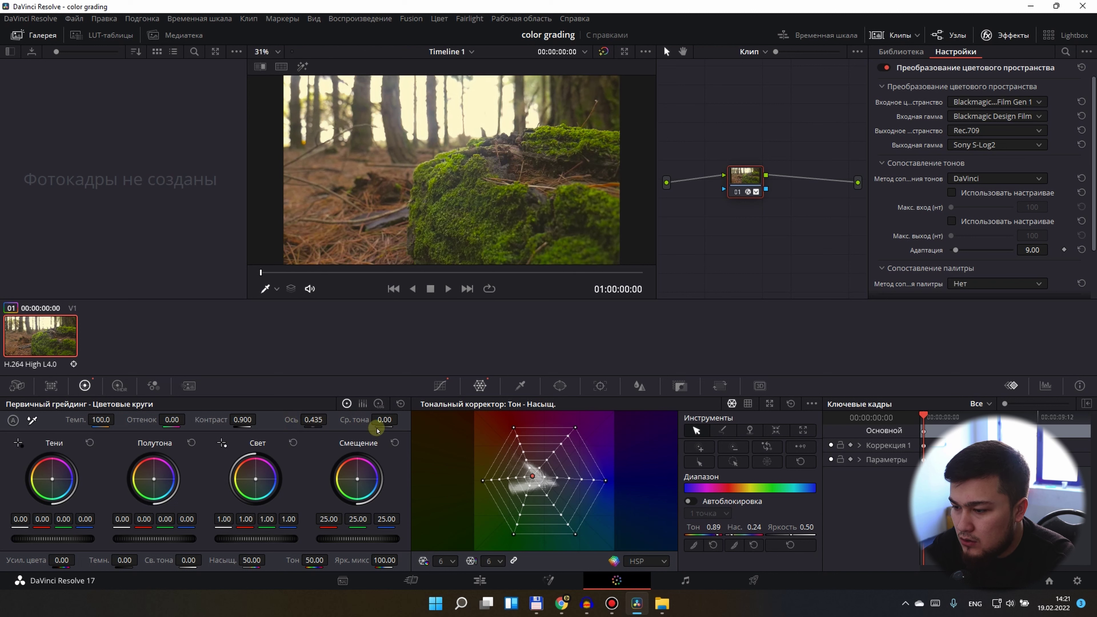
pyautogui.moveTo(384, 420); pyautogui.dragTo(607, 414)
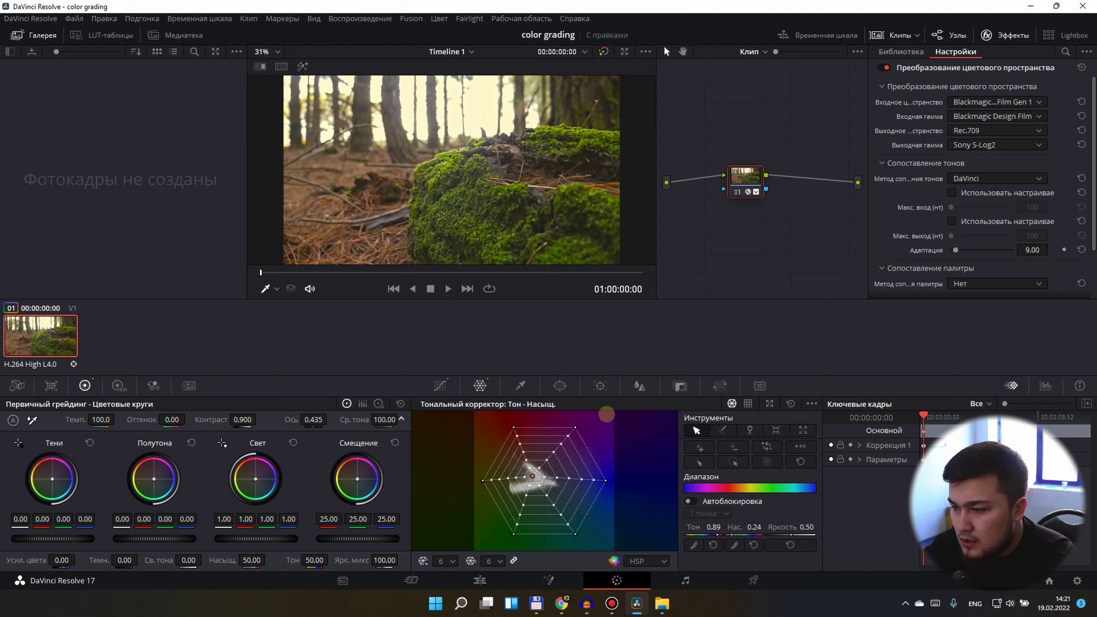
pyautogui.doubleClick(384, 419)
pyautogui.write('10')
pyautogui.doubleClick(62, 561)
pyautogui.write('10')
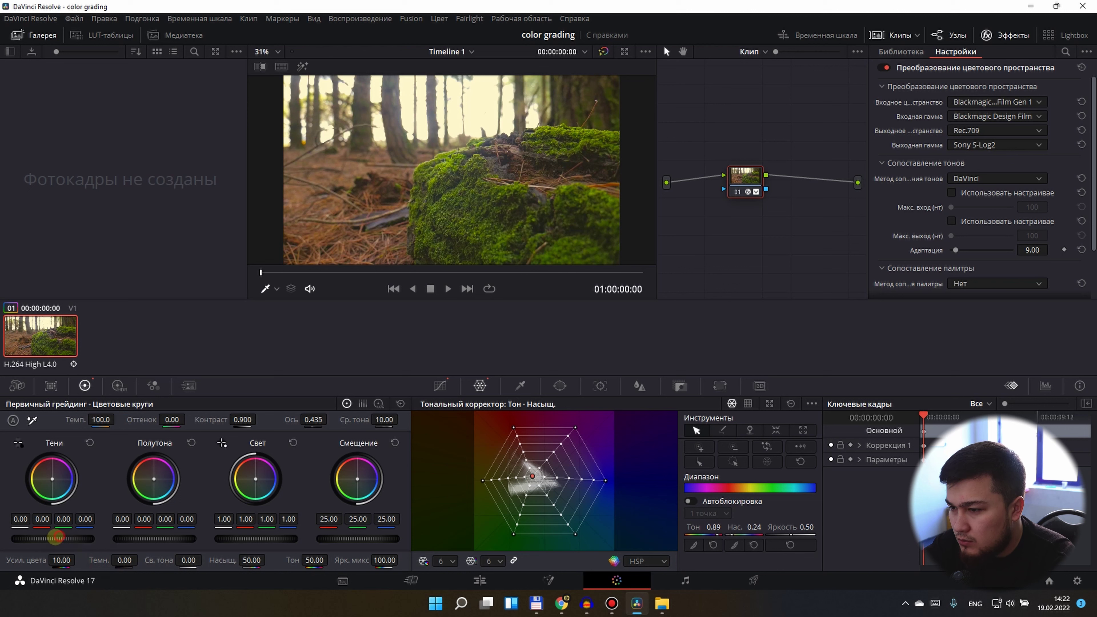
# Set colour boost to 10, pull the Lift master down slightly, and raise highlights to 3
pyautogui.moveTo(58, 536)
pyautogui.mouseDown()
pyautogui.moveTo(26, 536)
pyautogui.moveTo(41, 536)
pyautogui.mouseUp()
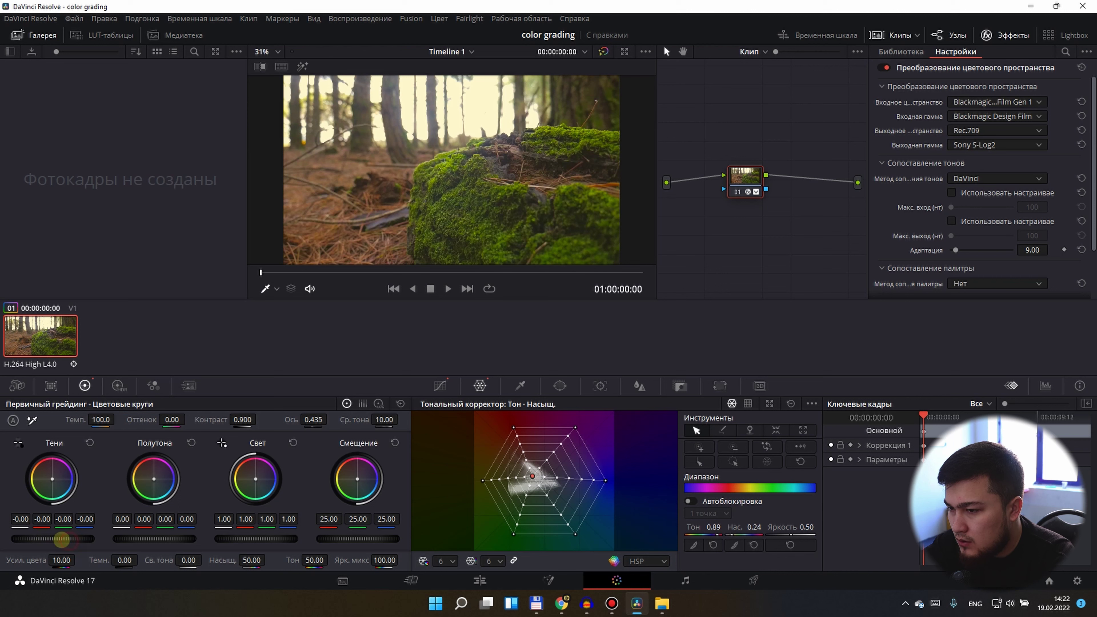
pyautogui.moveTo(67, 539); pyautogui.dragTo(19, 539)
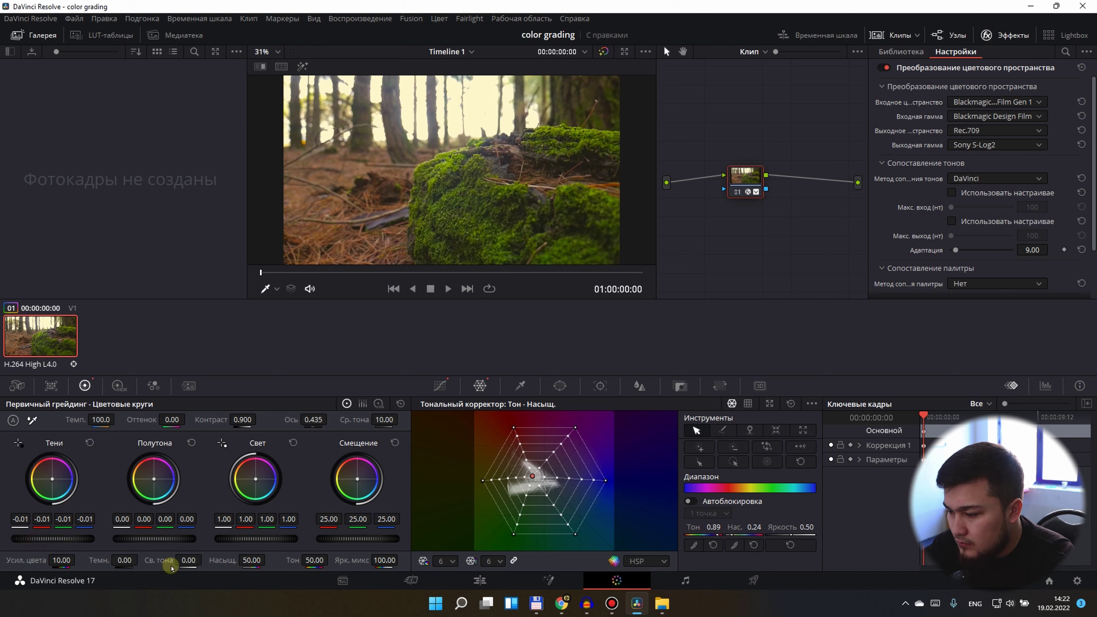
pyautogui.moveTo(189, 561); pyautogui.dragTo(190, 561)
pyautogui.click(560, 386)
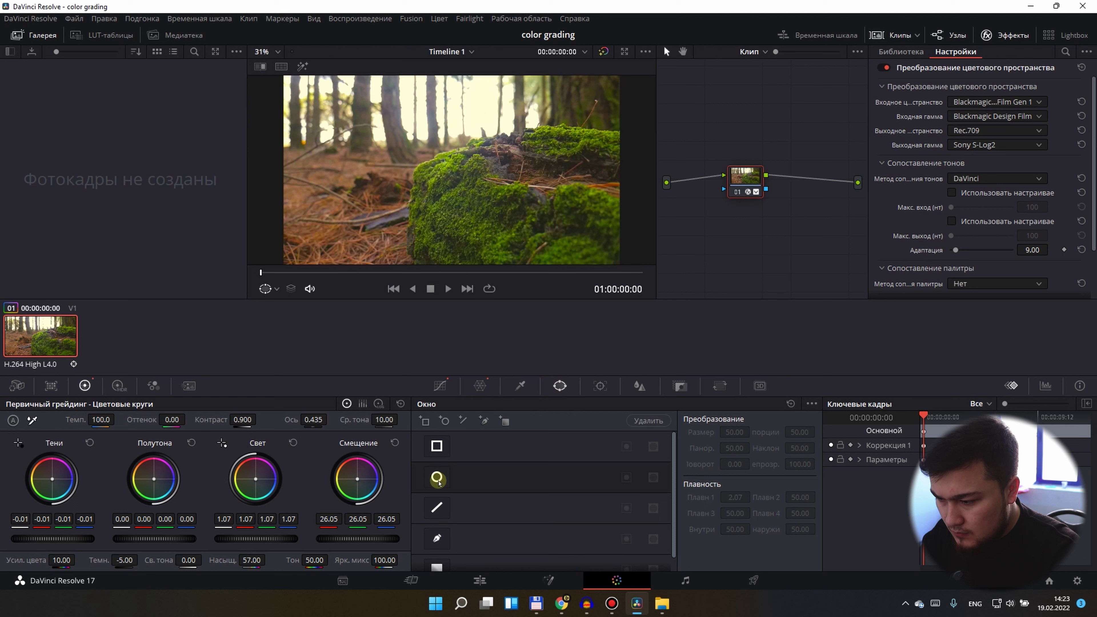
# Choose the pen power window and start tracing a mask down the left side and along the moss edge
pyautogui.scroll(-1, 449, 507)
pyautogui.click(437, 524)
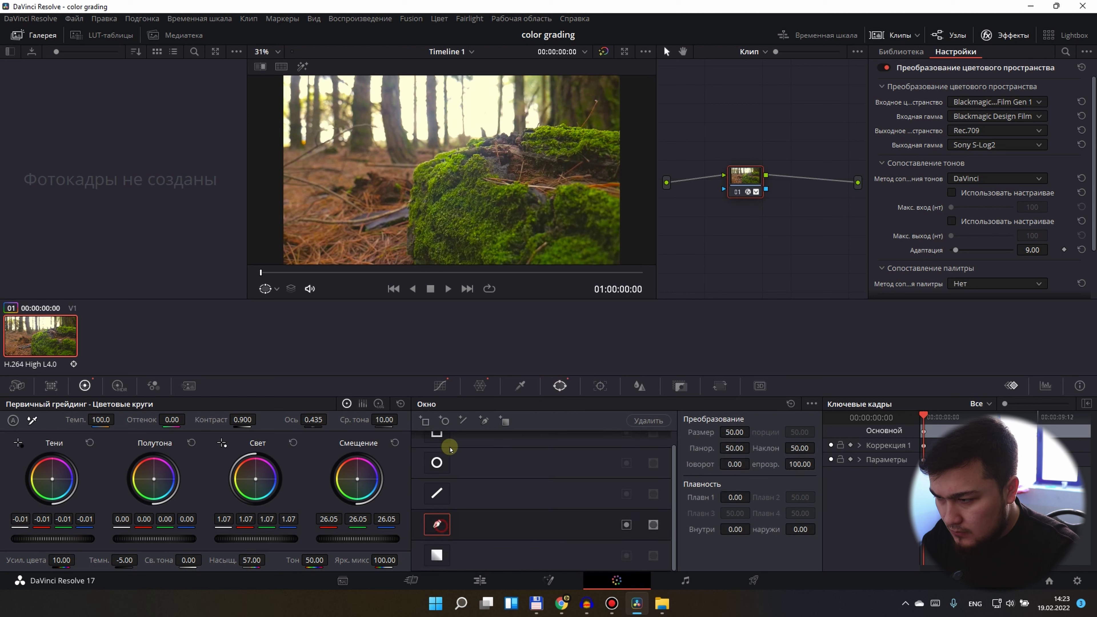
pyautogui.click(283, 77)
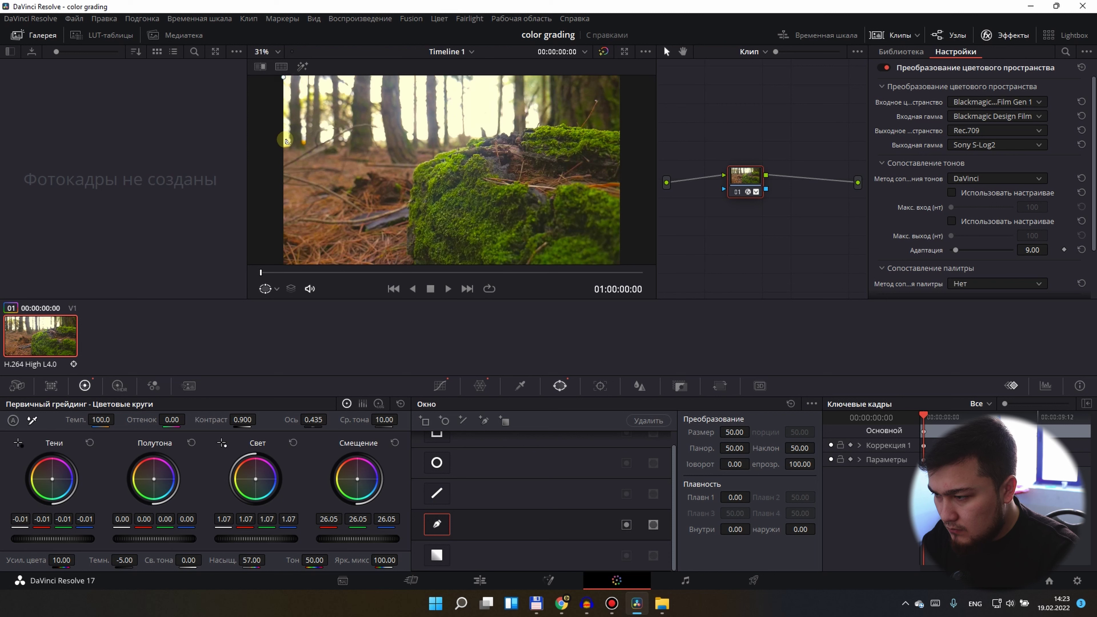
pyautogui.click(281, 149)
pyautogui.click(365, 153)
pyautogui.click(407, 154)
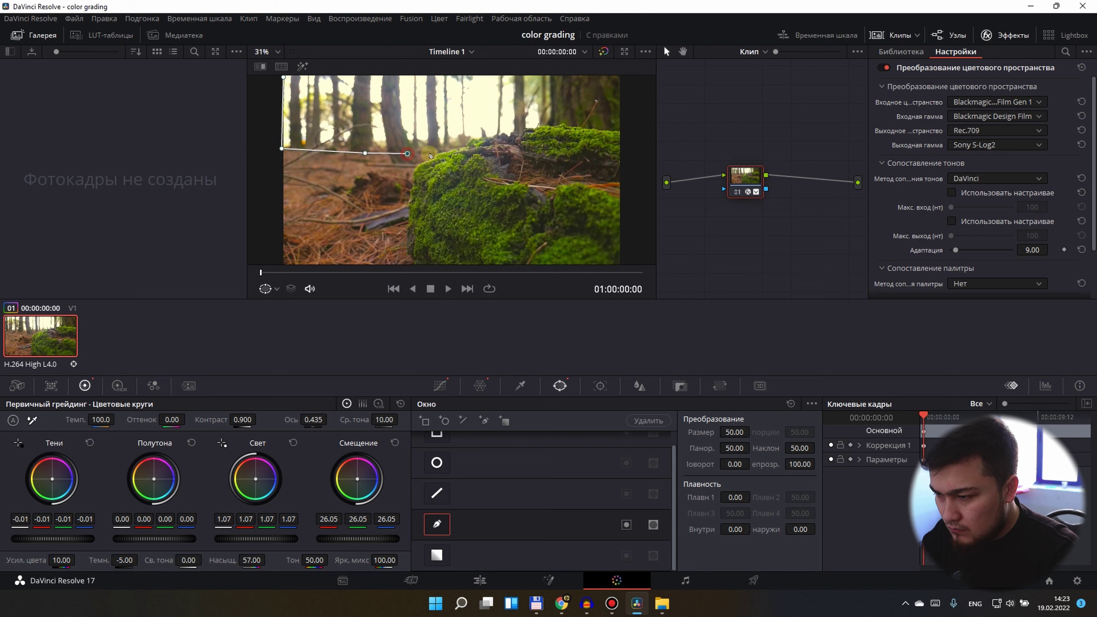
# Finish the mask across the right and top edges, close it, then delete it
pyautogui.click(434, 153)
pyautogui.click(461, 146)
pyautogui.click(518, 137)
pyautogui.click(545, 135)
pyautogui.click(562, 131)
pyautogui.click(562, 78)
pyautogui.click(283, 77)
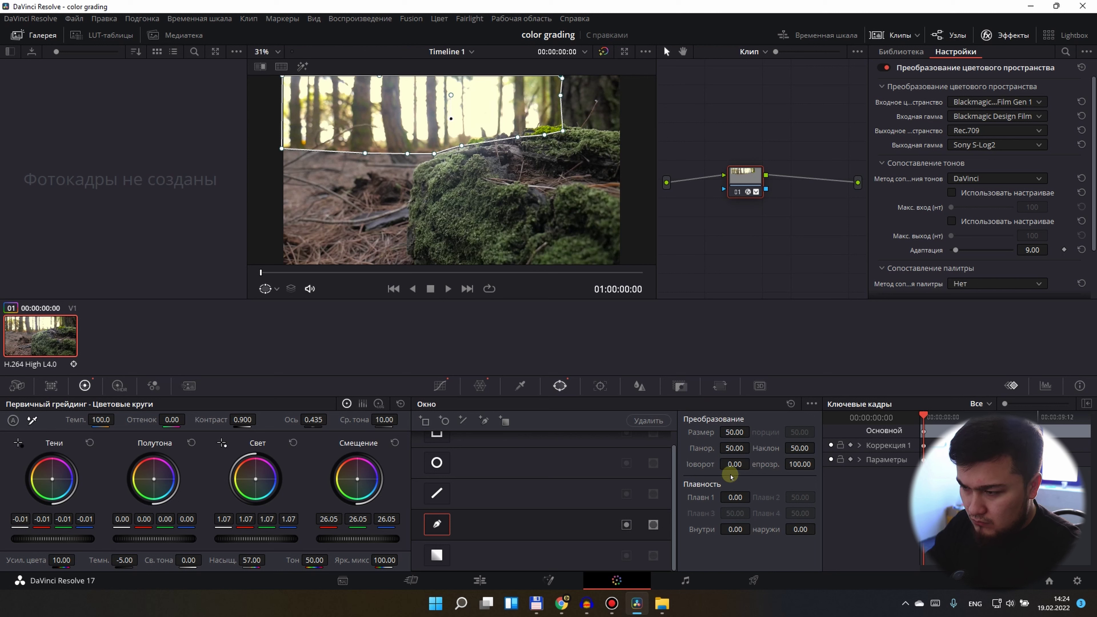
pyautogui.press('Delete')
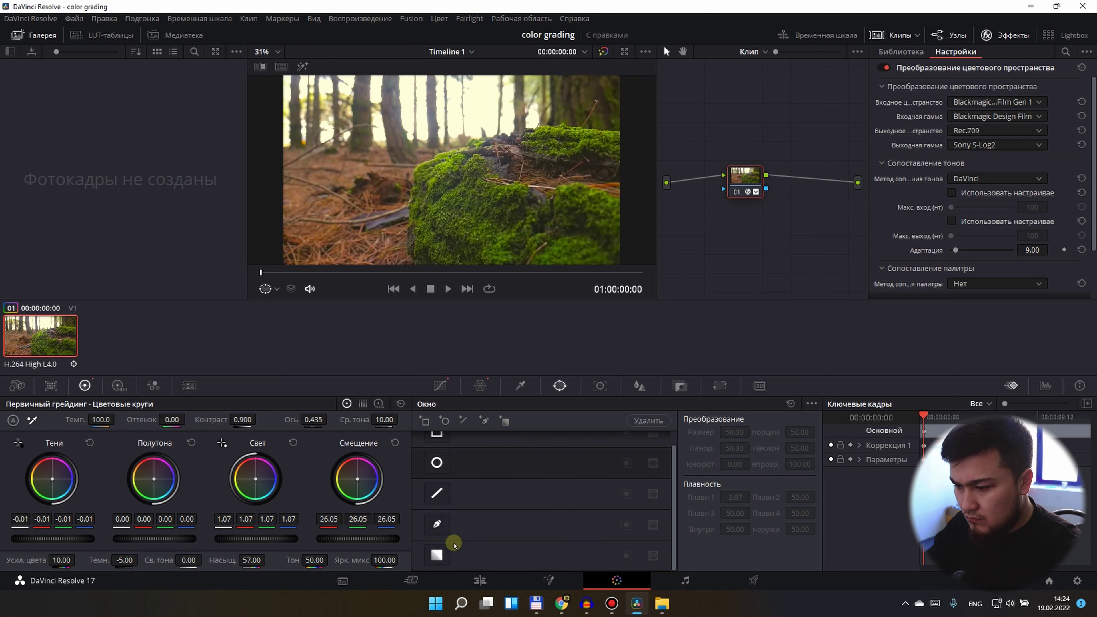
# Switch between the Window and Tracker palettes
pyautogui.click(607, 394)
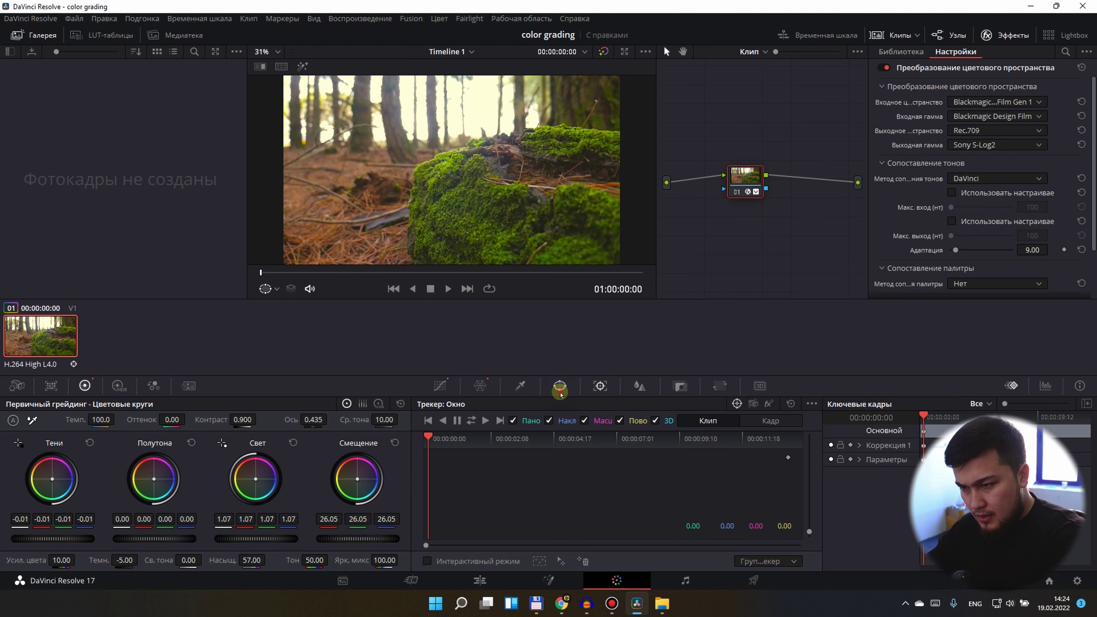
pyautogui.click(562, 389)
pyautogui.click(599, 387)
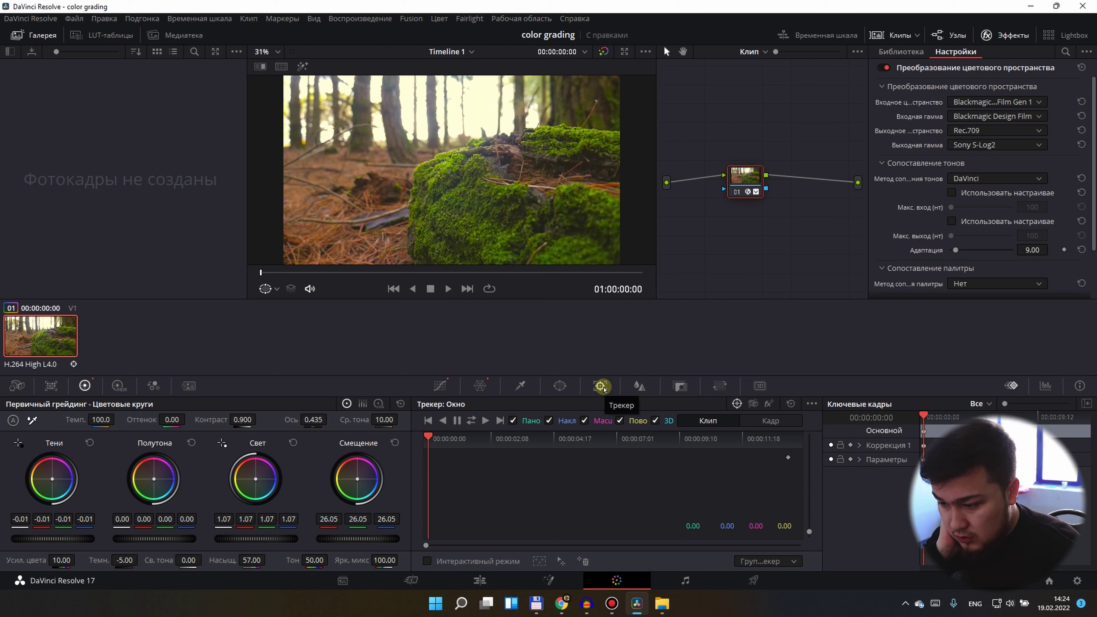
# In Blur/Sharpen, set the sharpen radius to 0.47 and return the scale to 0.25
pyautogui.click(640, 392)
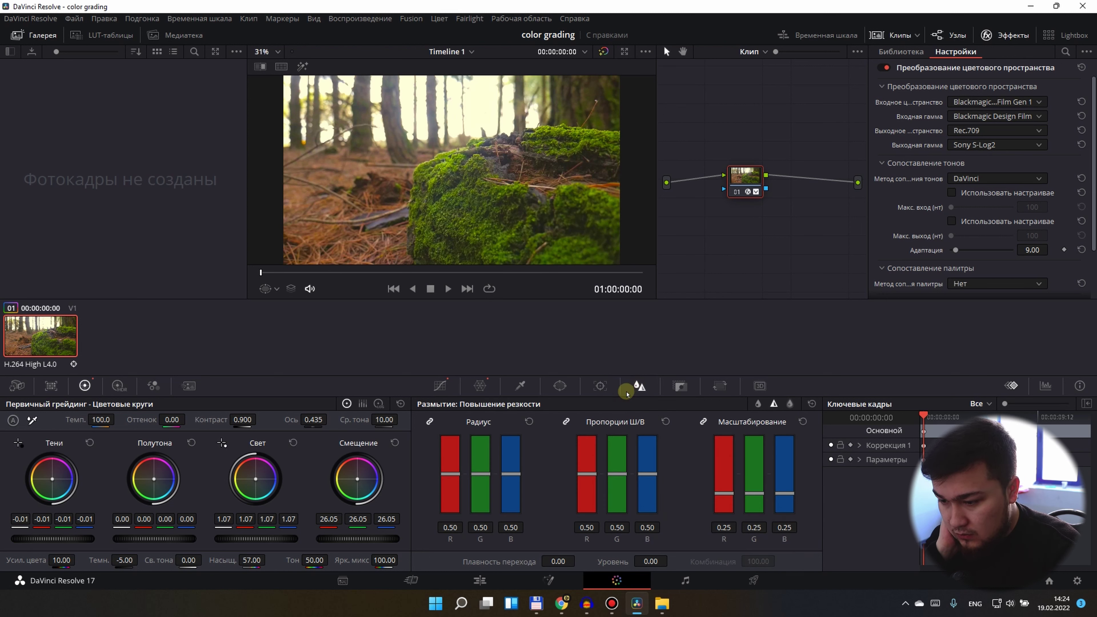
pyautogui.click(758, 404)
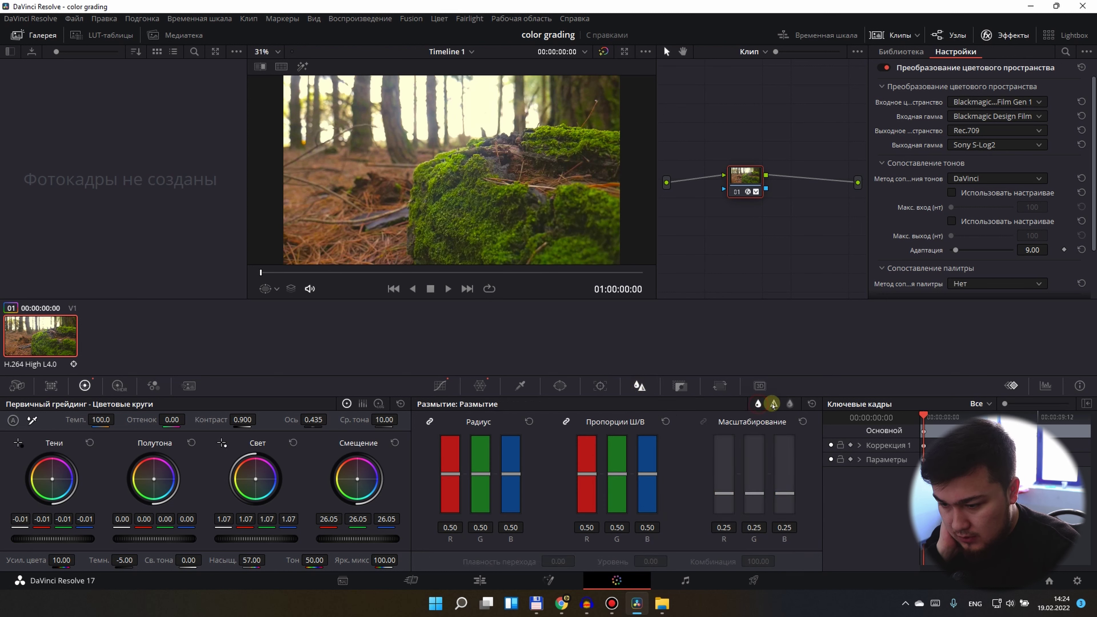
pyautogui.click(773, 403)
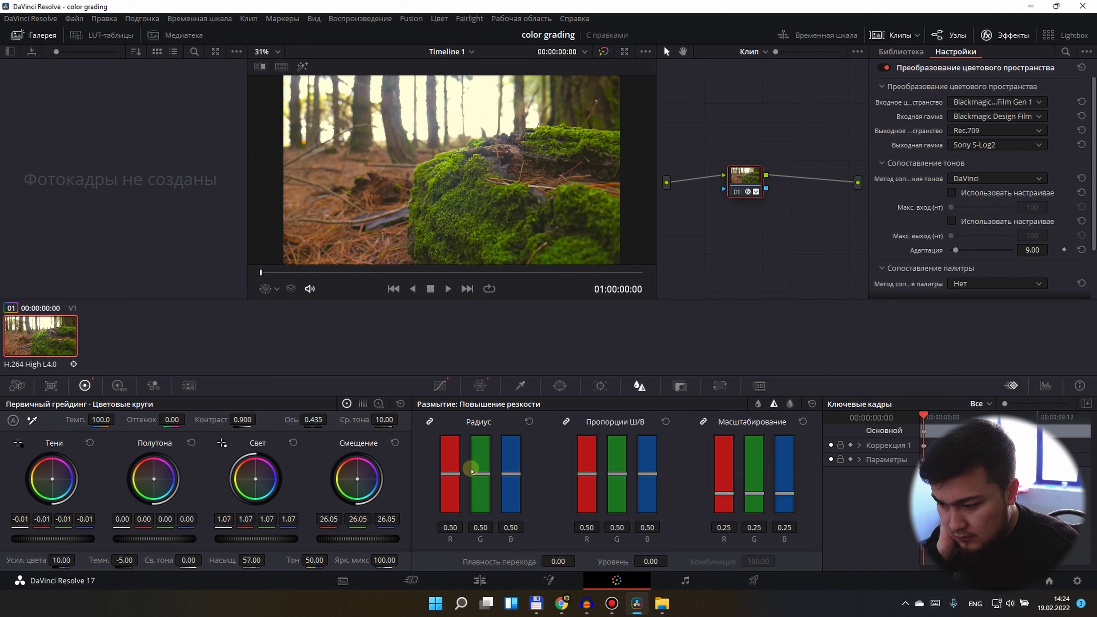
pyautogui.click(485, 490)
pyautogui.moveTo(487, 490); pyautogui.dragTo(486, 490)
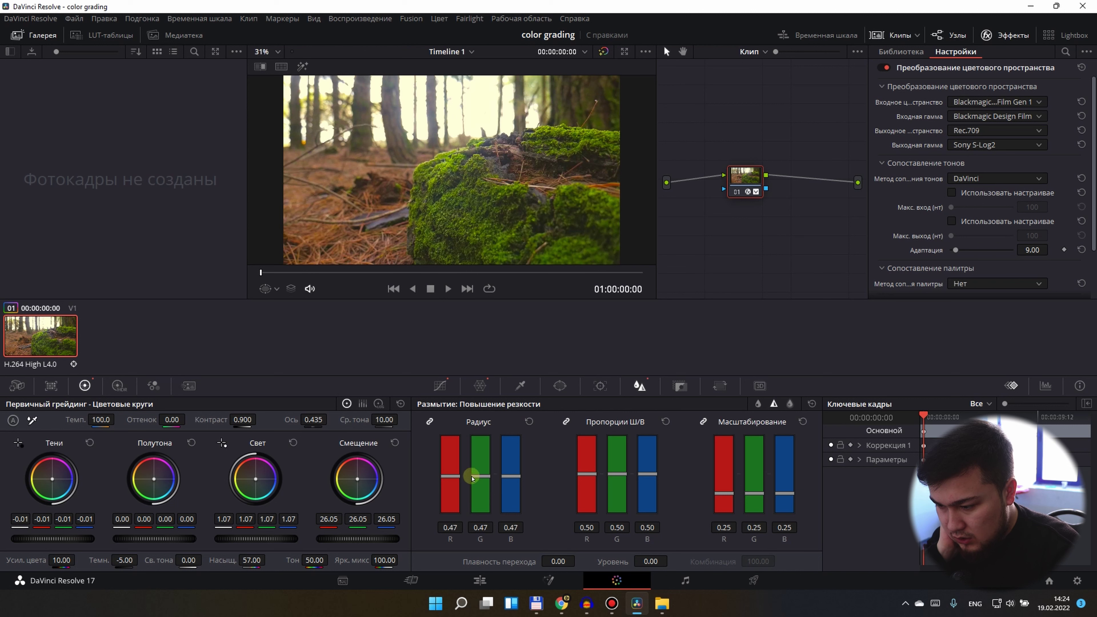
pyautogui.moveTo(758, 503); pyautogui.dragTo(758, 501)
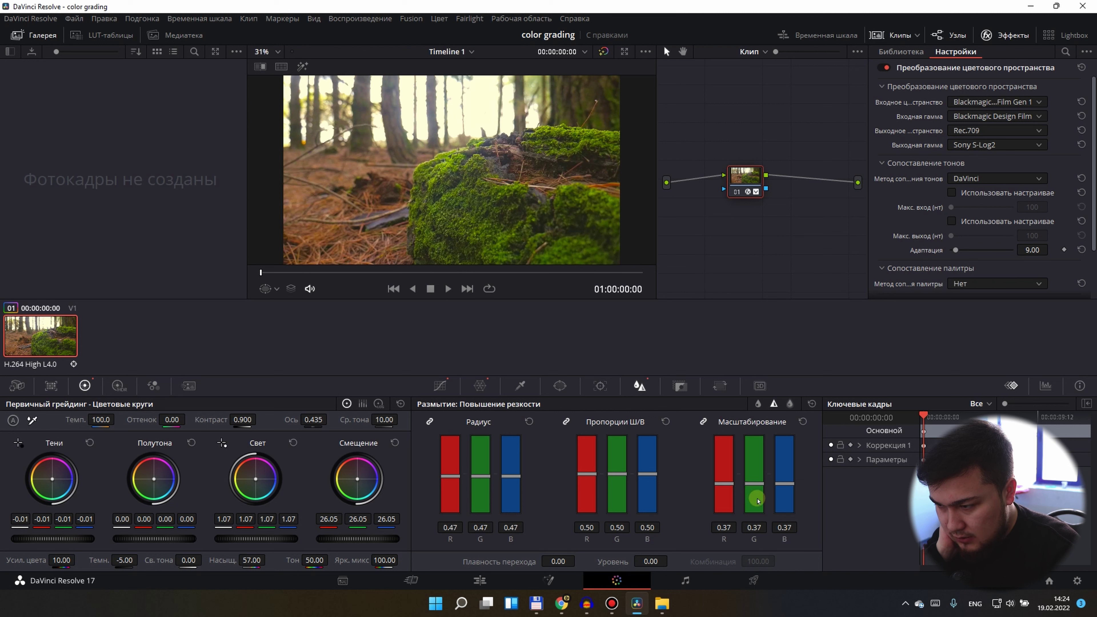
pyautogui.click(802, 422)
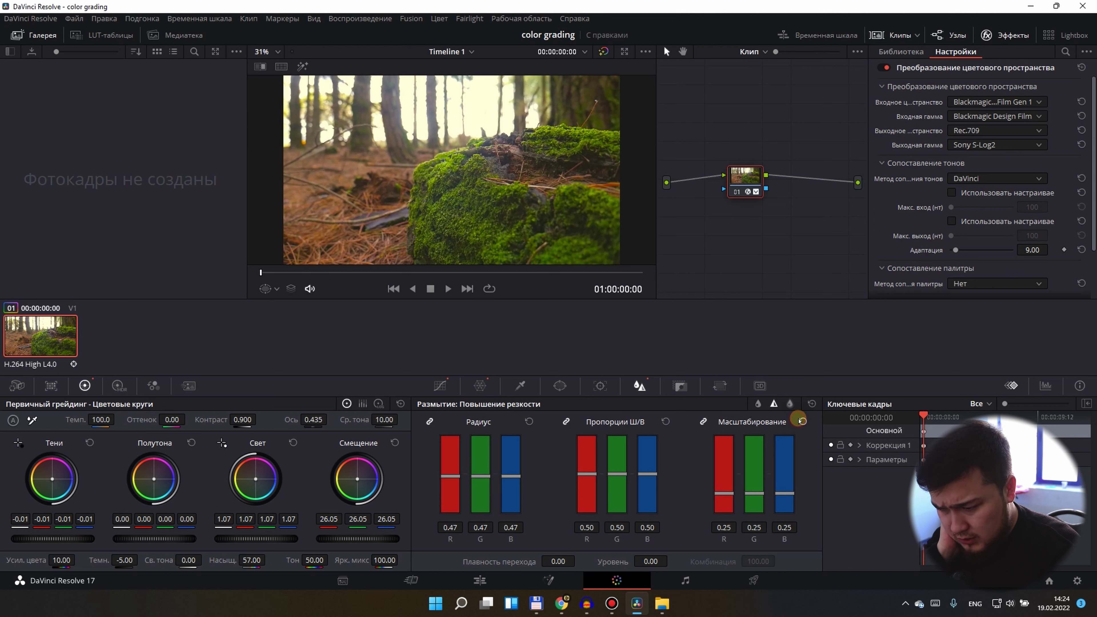
# Go to the Edit page and bring up Timeline 1's context menu
pyautogui.moveTo(487, 604)
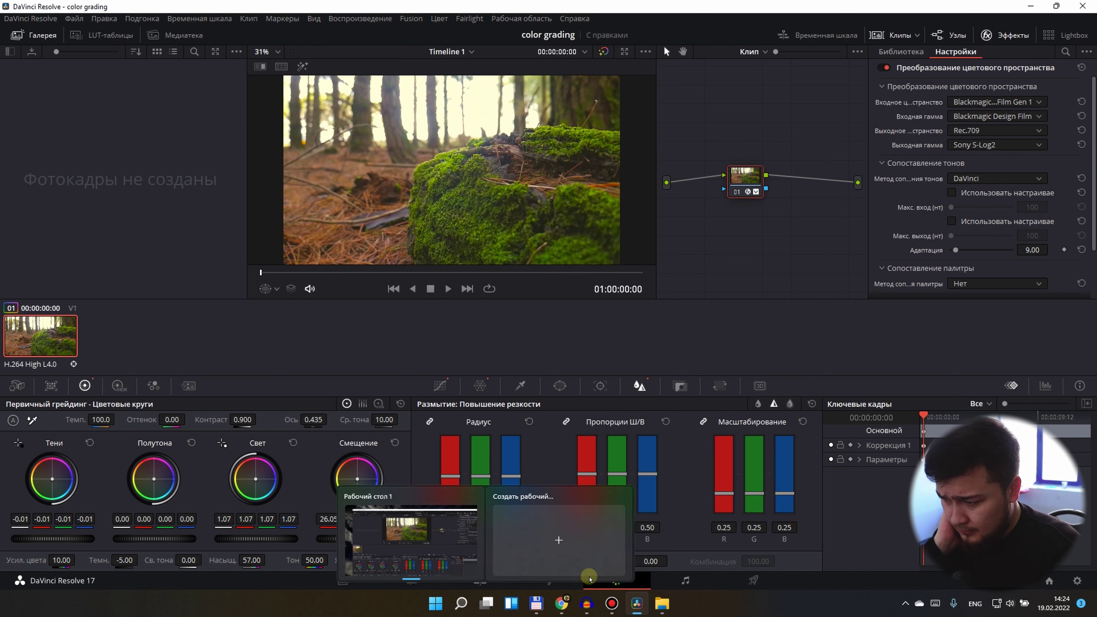
pyautogui.click(480, 580)
pyautogui.rightClick(174, 78)
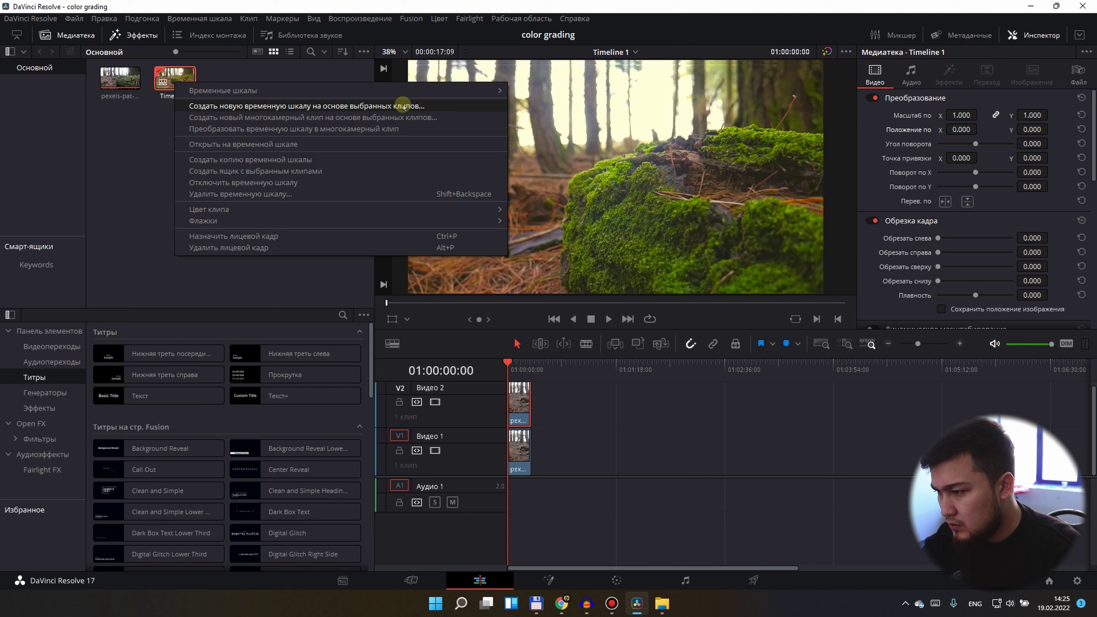
# Create Timeline 2 from Timeline 1 using Create New Timeline Using Selected Clips
pyautogui.click(404, 107)
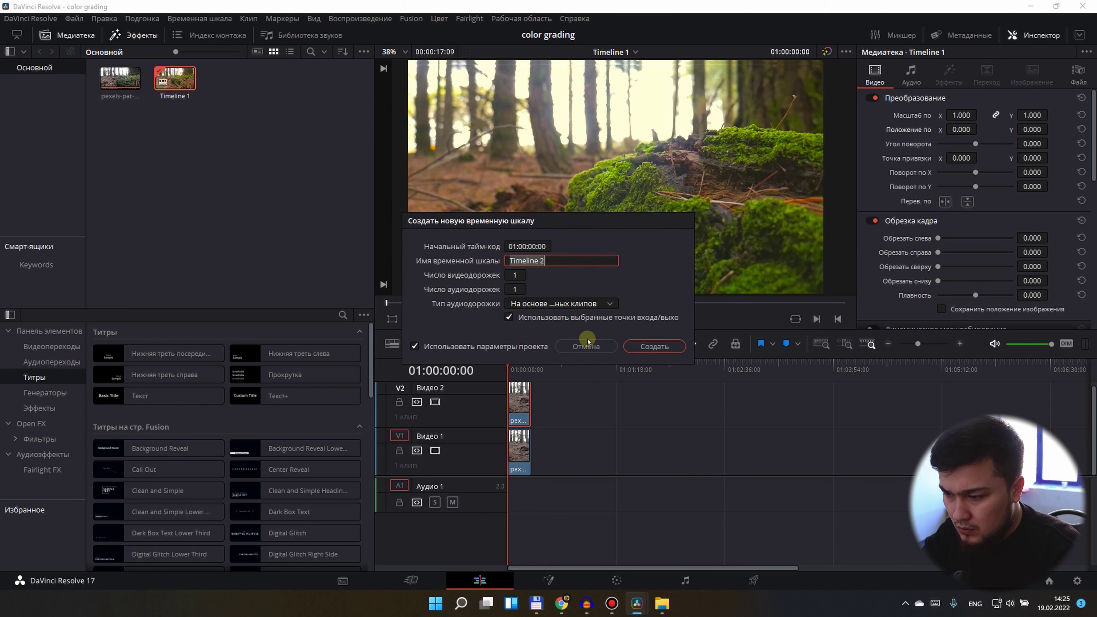
pyautogui.click(590, 348)
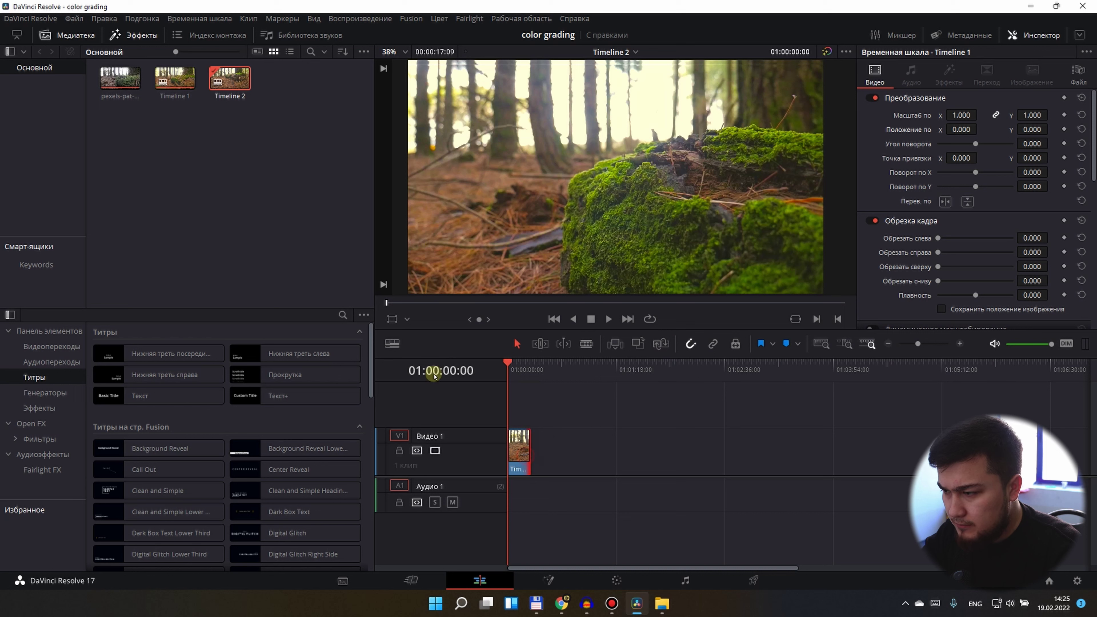
# Give Timeline 2 custom settings with a 1080 x 1350 resolution and select its clip
pyautogui.rightClick(233, 77)
pyautogui.moveTo(297, 84)
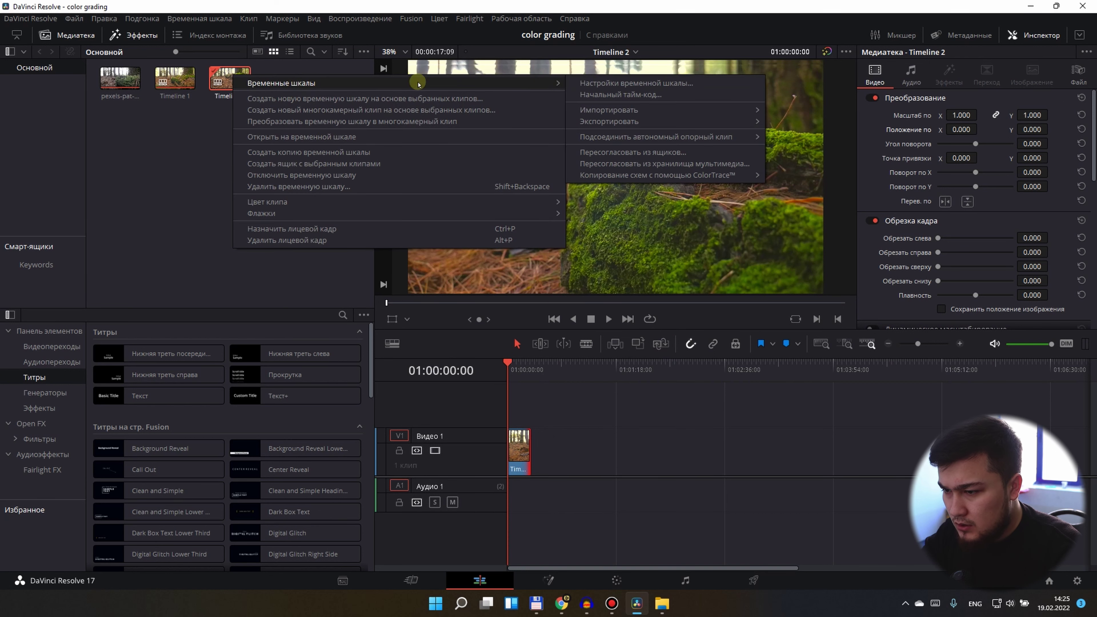
pyautogui.click(625, 83)
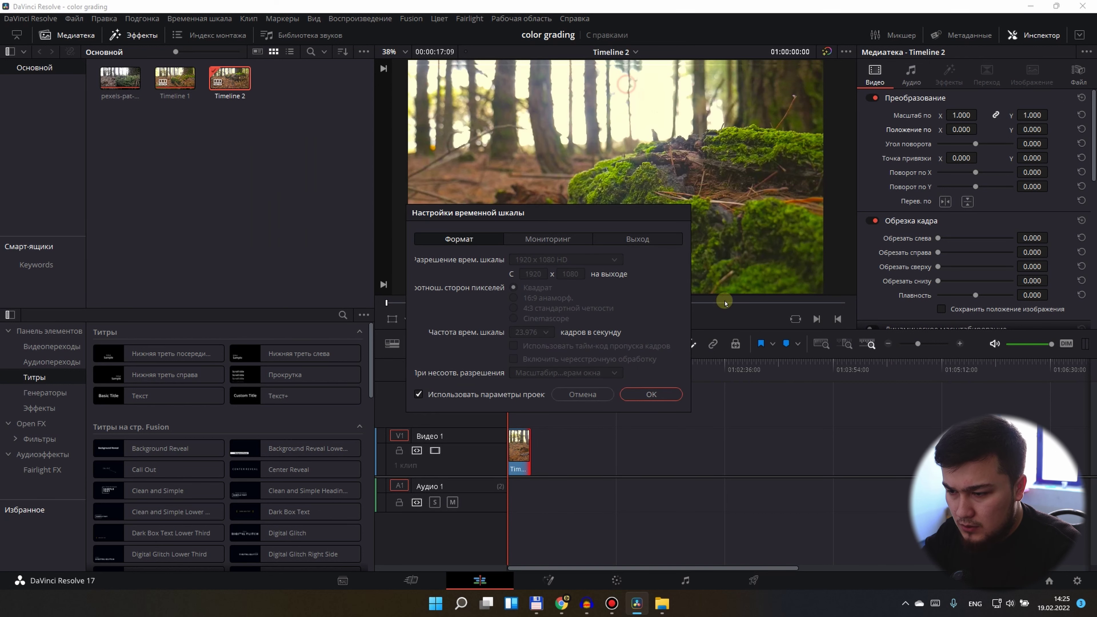
pyautogui.click(418, 394)
pyautogui.doubleClick(533, 273)
pyautogui.write('1080')
pyautogui.doubleClick(571, 274)
pyautogui.write('1350')
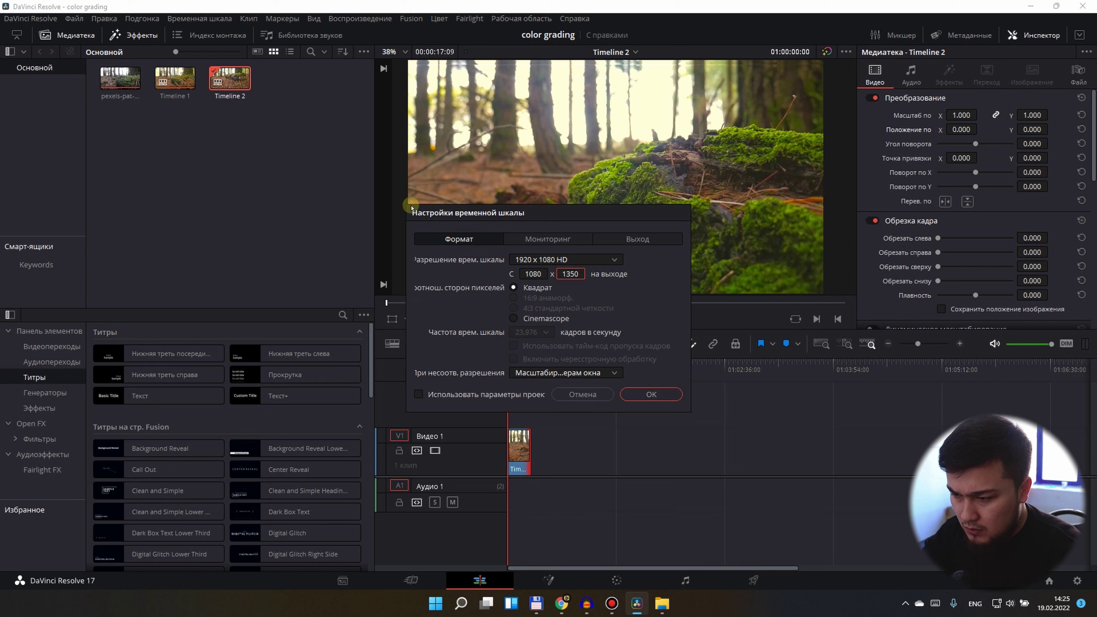
pyautogui.click(630, 398)
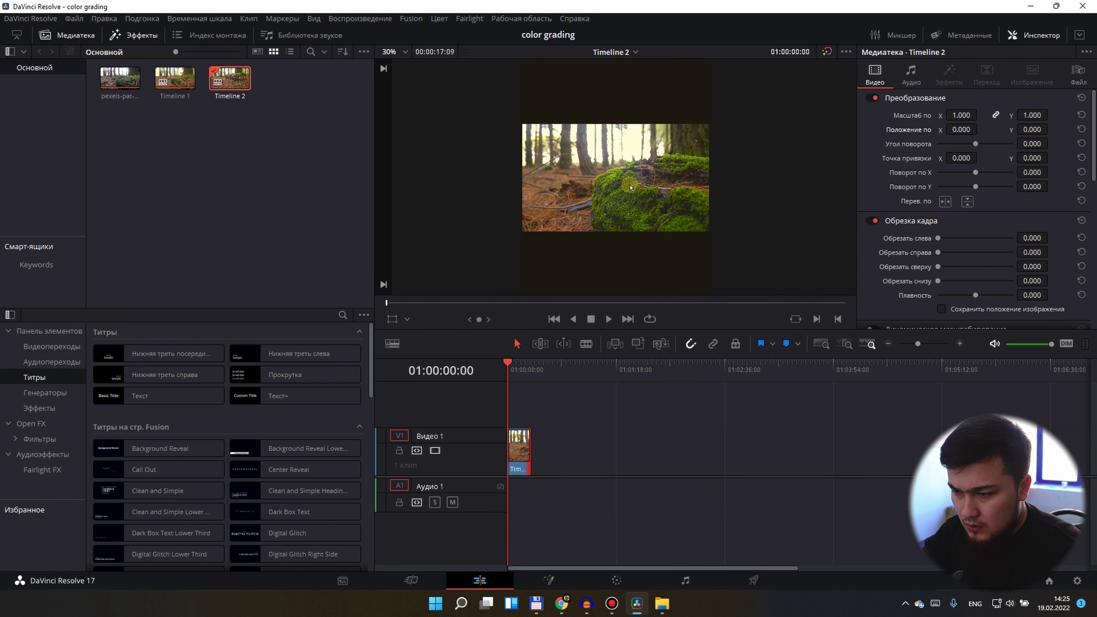
pyautogui.click(518, 464)
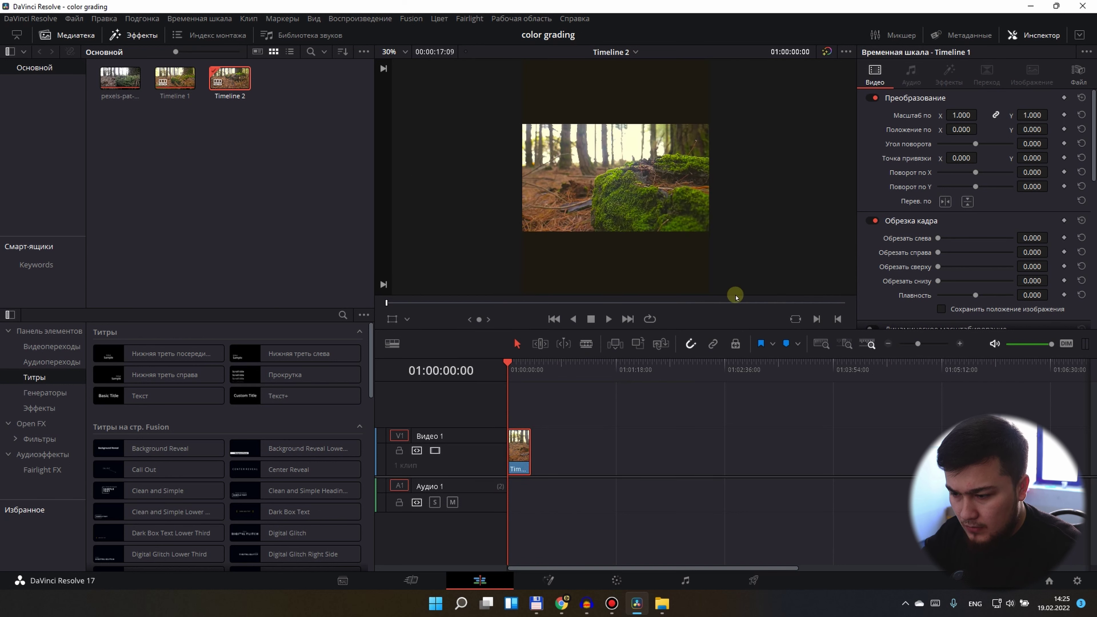
# Nudge the moss clip up, check Timeline 1's clips, then return to Timeline 2
pyautogui.moveTo(1029, 130)
pyautogui.mouseDown()
pyautogui.moveTo(1070, 124)
pyautogui.moveTo(428, 401)
pyautogui.moveTo(616, 368)
pyautogui.mouseUp()
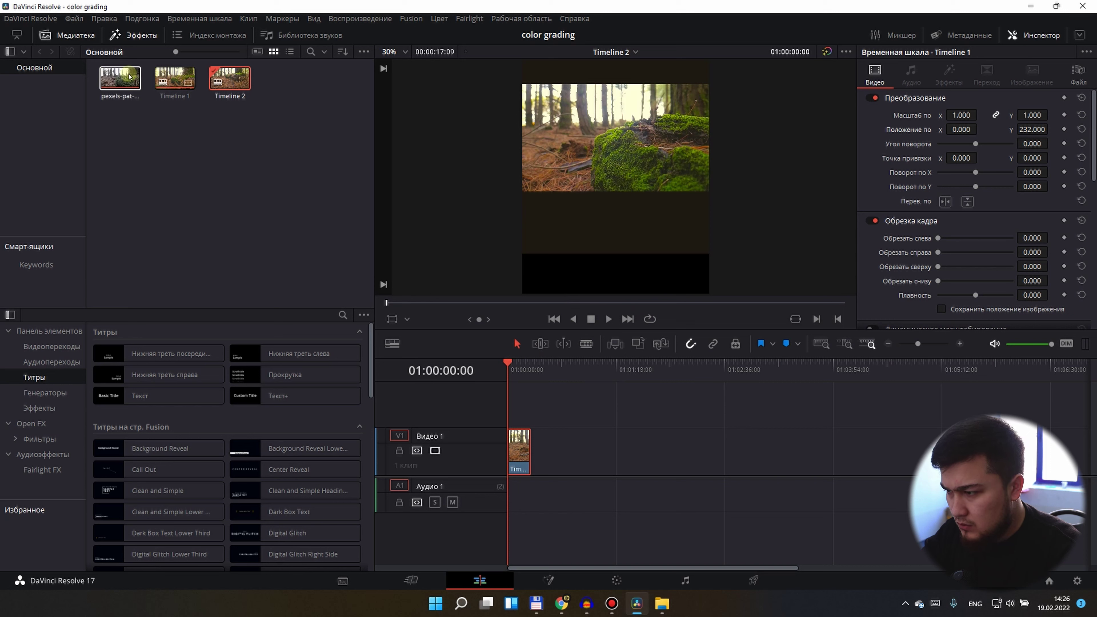
pyautogui.doubleClick(177, 85)
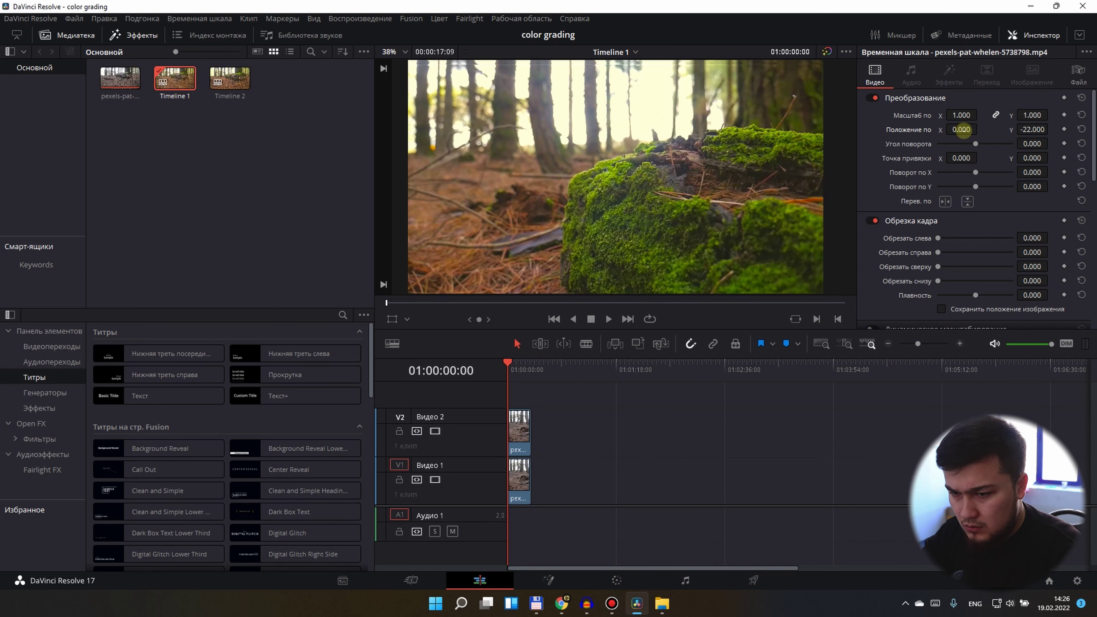
pyautogui.moveTo(962, 129)
pyautogui.mouseDown()
pyautogui.moveTo(877, 138)
pyautogui.moveTo(892, 137)
pyautogui.mouseUp()
pyautogui.doubleClick(230, 78)
# After a look at the Color page, raise the clip and Alt-drag a copy onto V2 at Position Y -801
pyautogui.click(617, 580)
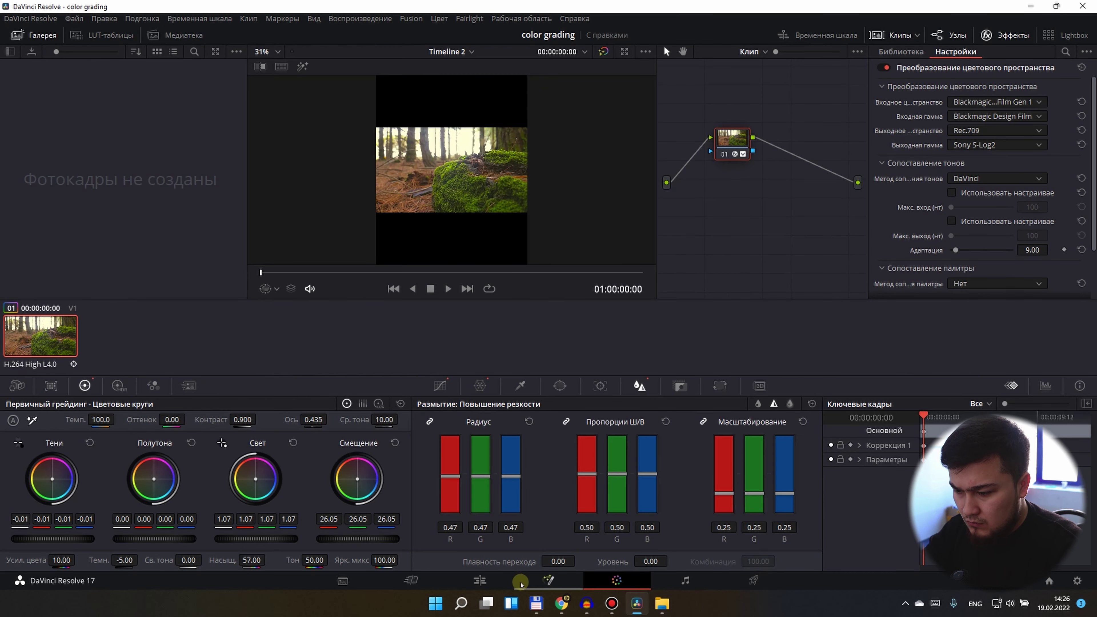
pyautogui.click(500, 581)
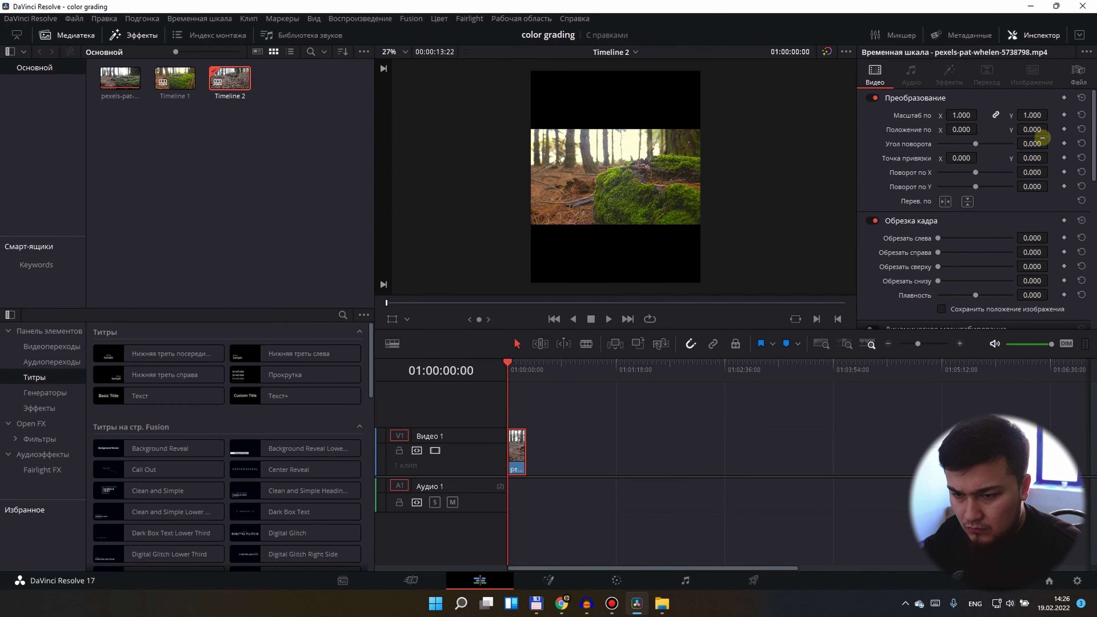
pyautogui.moveTo(1032, 129)
pyautogui.mouseDown()
pyautogui.moveTo(1053, 128)
pyautogui.moveTo(956, 295)
pyautogui.moveTo(1015, 151)
pyautogui.mouseUp()
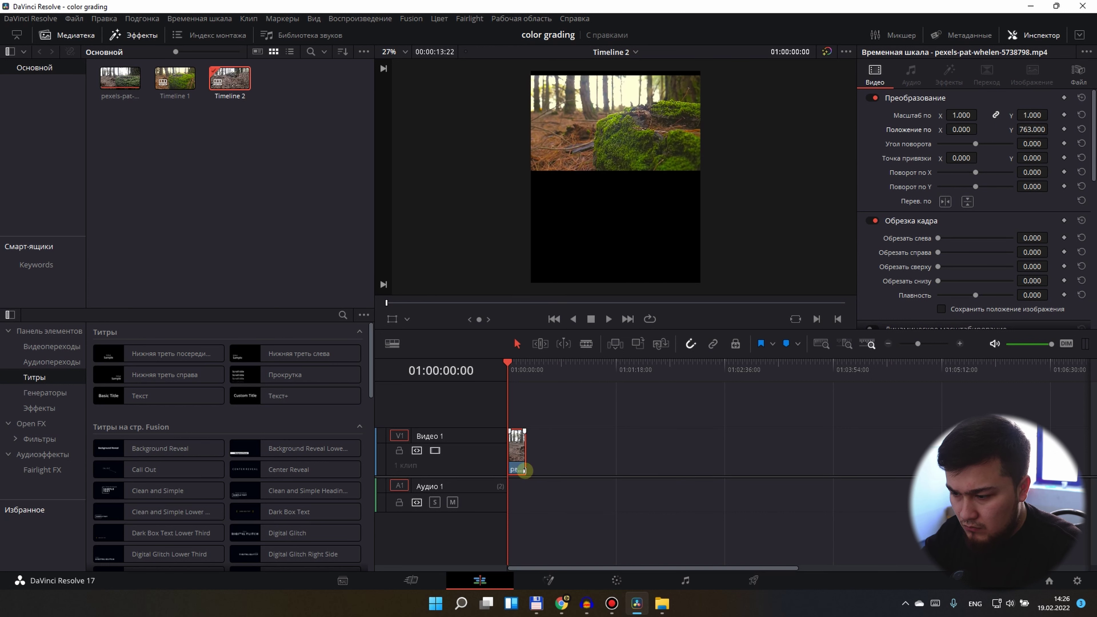
pyautogui.moveTo(516, 461); pyautogui.dragTo(517, 433)
pyautogui.moveTo(1032, 129)
pyautogui.mouseDown()
pyautogui.moveTo(663, 265)
pyautogui.moveTo(824, 84)
pyautogui.mouseUp()
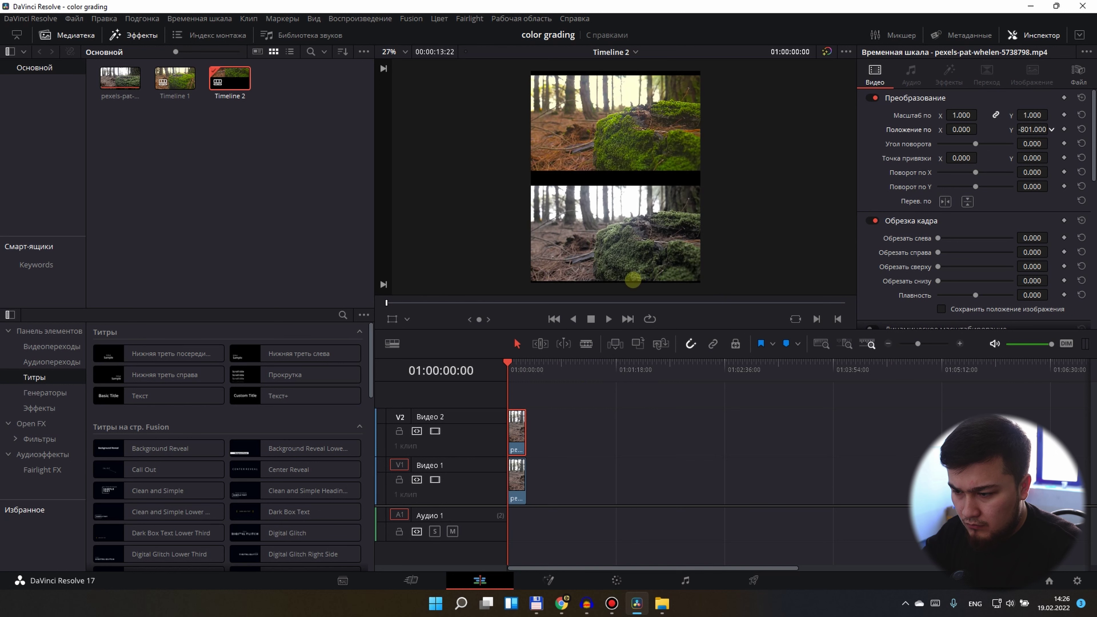
# Put the ungraded clip on top at Y 707 and the graded below at -835, both zoomed to 1.18
pyautogui.moveTo(916, 281)
pyautogui.mouseDown()
pyautogui.moveTo(549, 328)
pyautogui.moveTo(567, 320)
pyautogui.mouseUp()
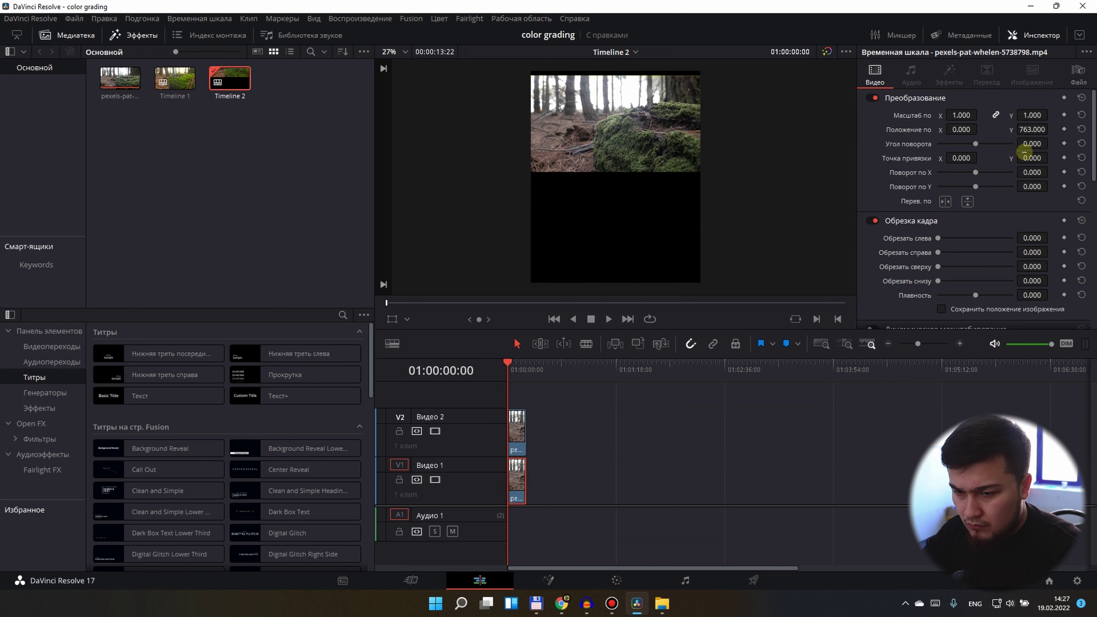
pyautogui.moveTo(1067, 130); pyautogui.dragTo(423, 369)
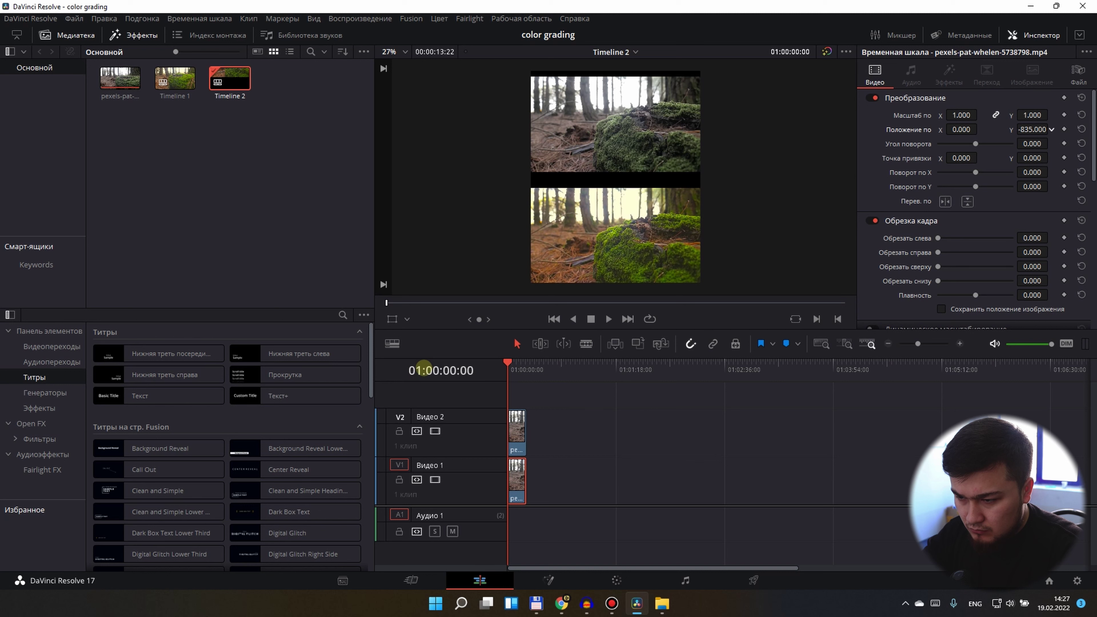
pyautogui.click(518, 433)
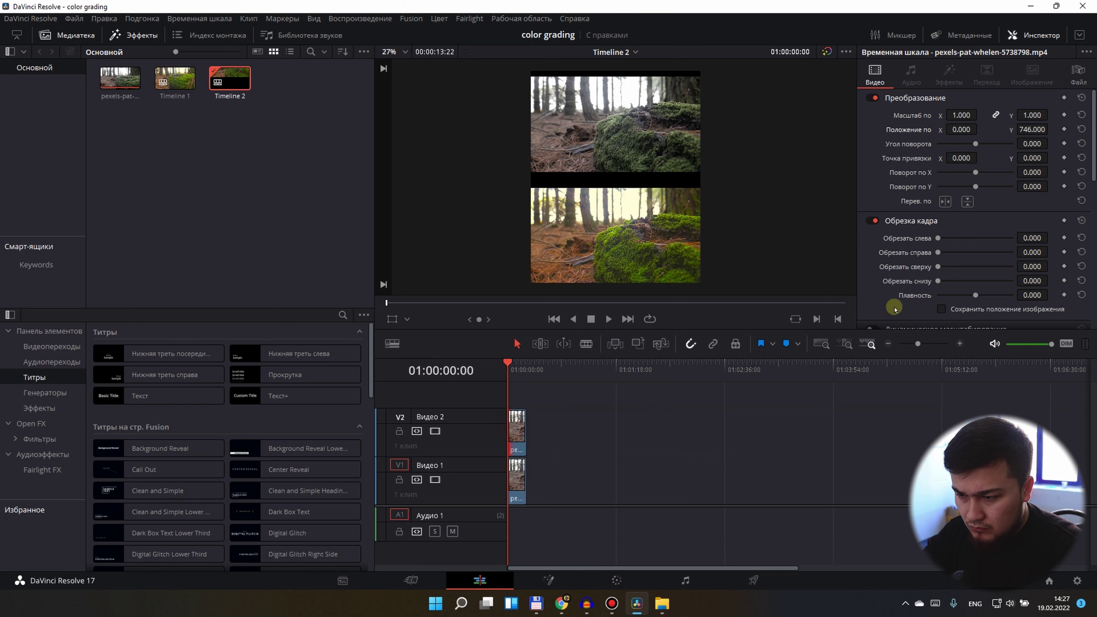
pyautogui.moveTo(1033, 129)
pyautogui.mouseDown()
pyautogui.moveTo(972, 147)
pyautogui.moveTo(974, 120)
pyautogui.mouseUp()
pyautogui.click(518, 476)
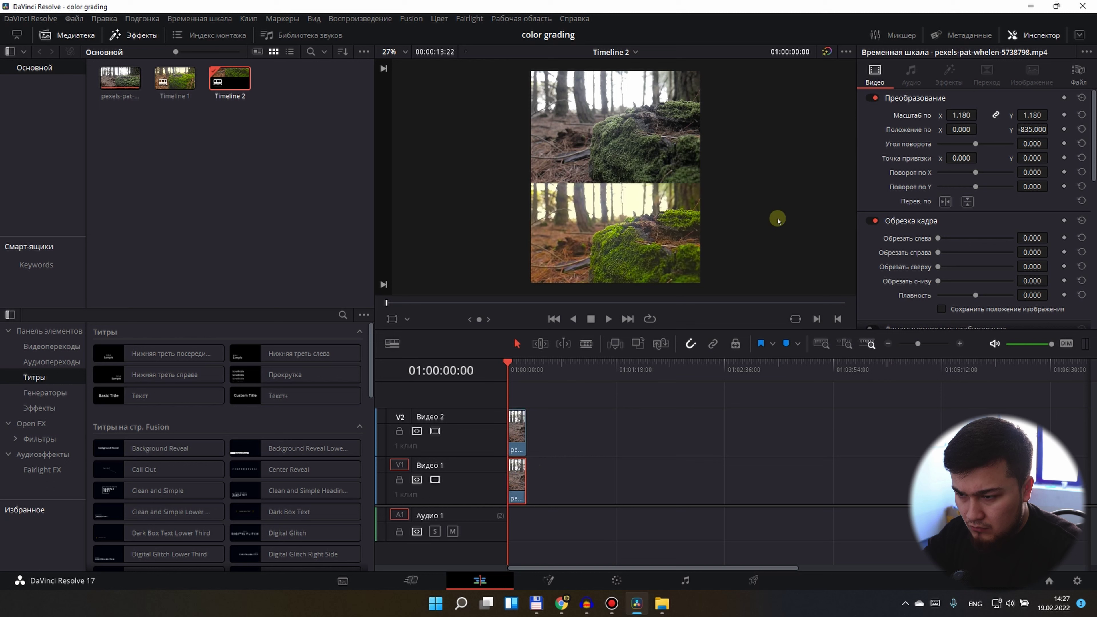
# Zoom into the viewer and fine-tune both clips' Position Y, settling the top clip at 732
pyautogui.scroll(3, 615, 177)
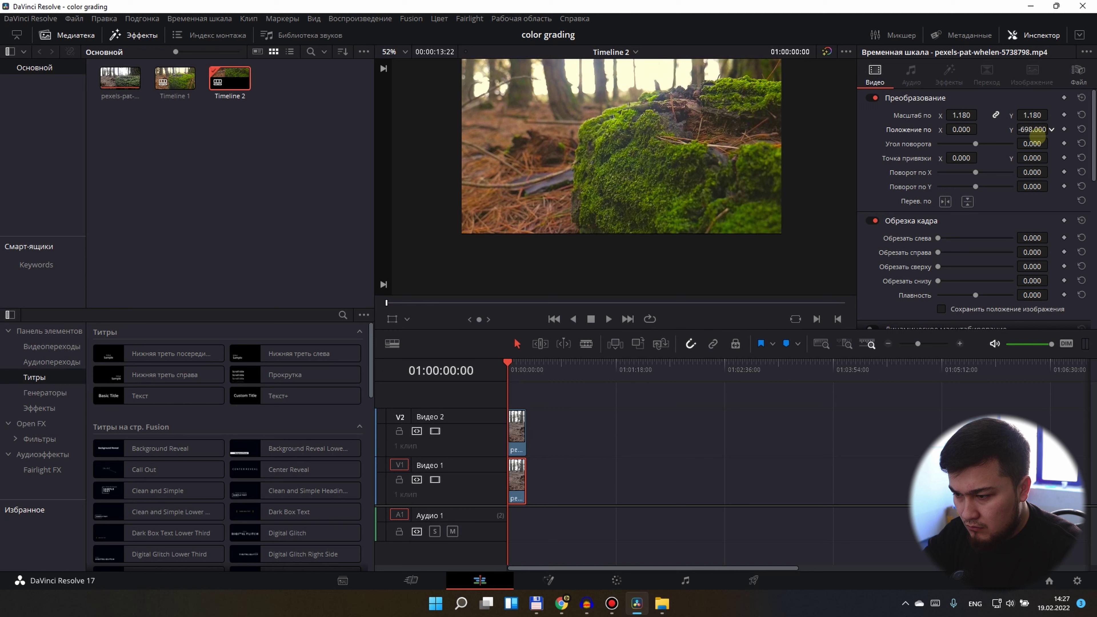
pyautogui.moveTo(1034, 130); pyautogui.dragTo(1046, 129)
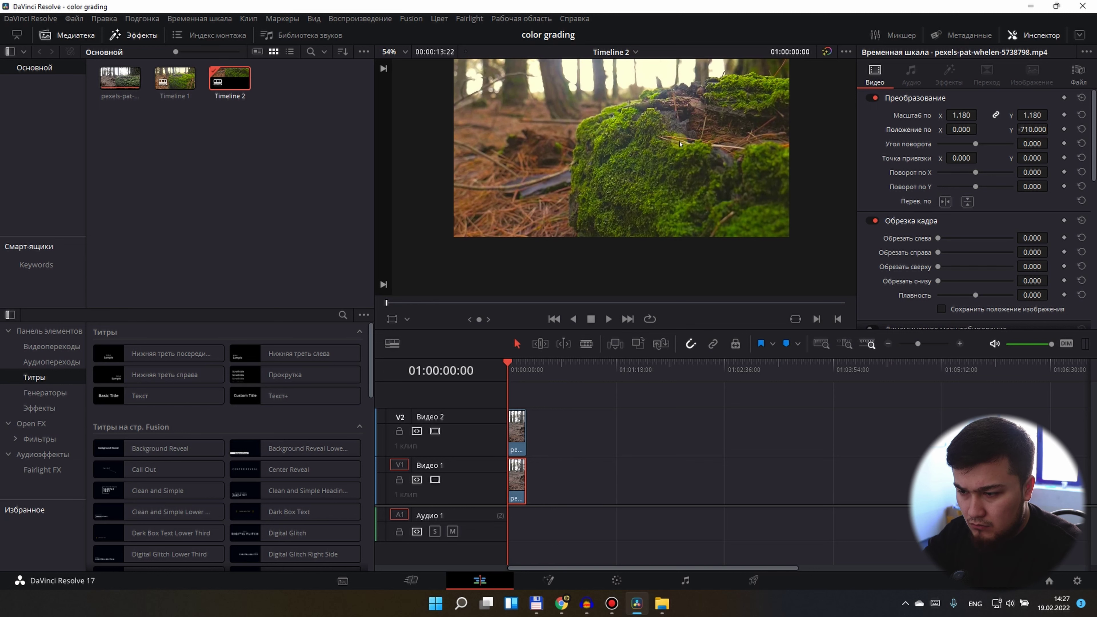
pyautogui.scroll(2, 696, 142)
pyautogui.scroll(2, 694, 111)
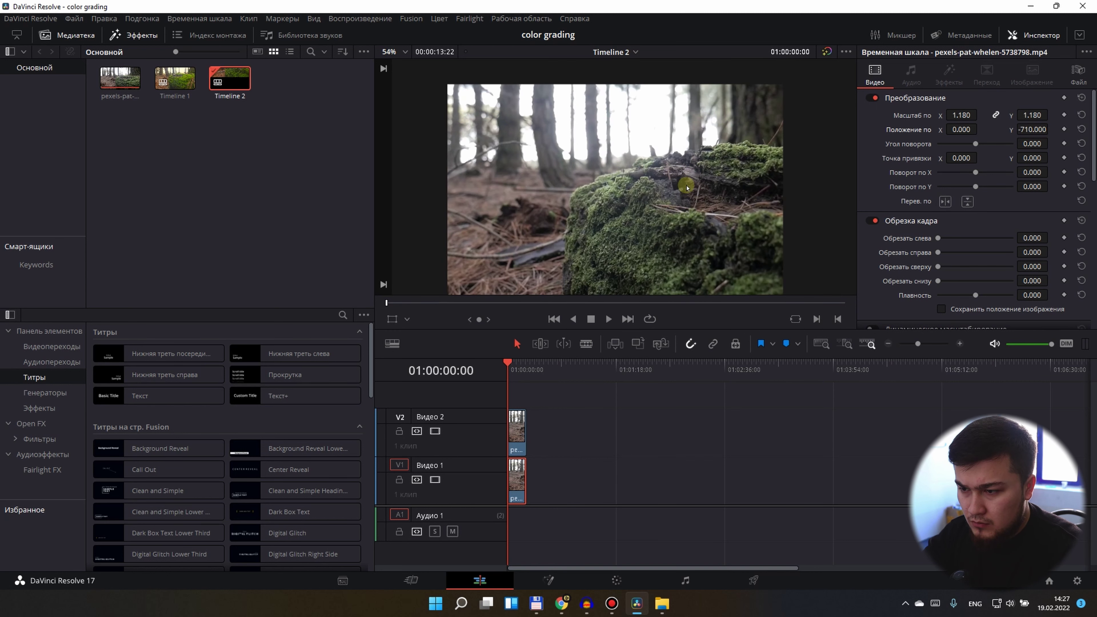
pyautogui.scroll(2, 627, 181)
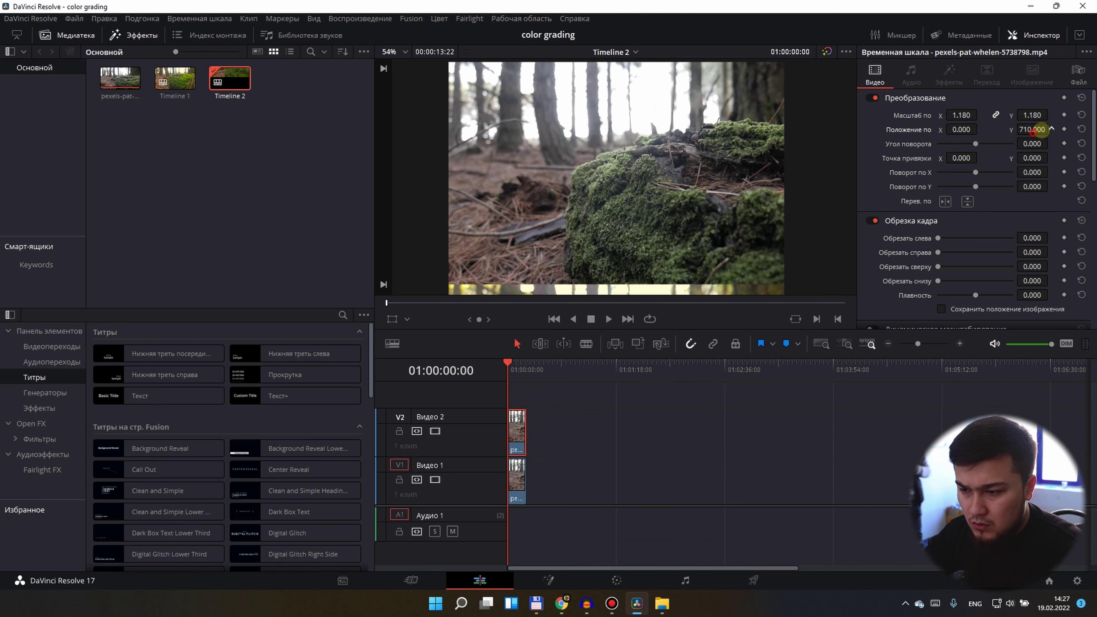
pyautogui.moveTo(1033, 129); pyautogui.dragTo(552, 333)
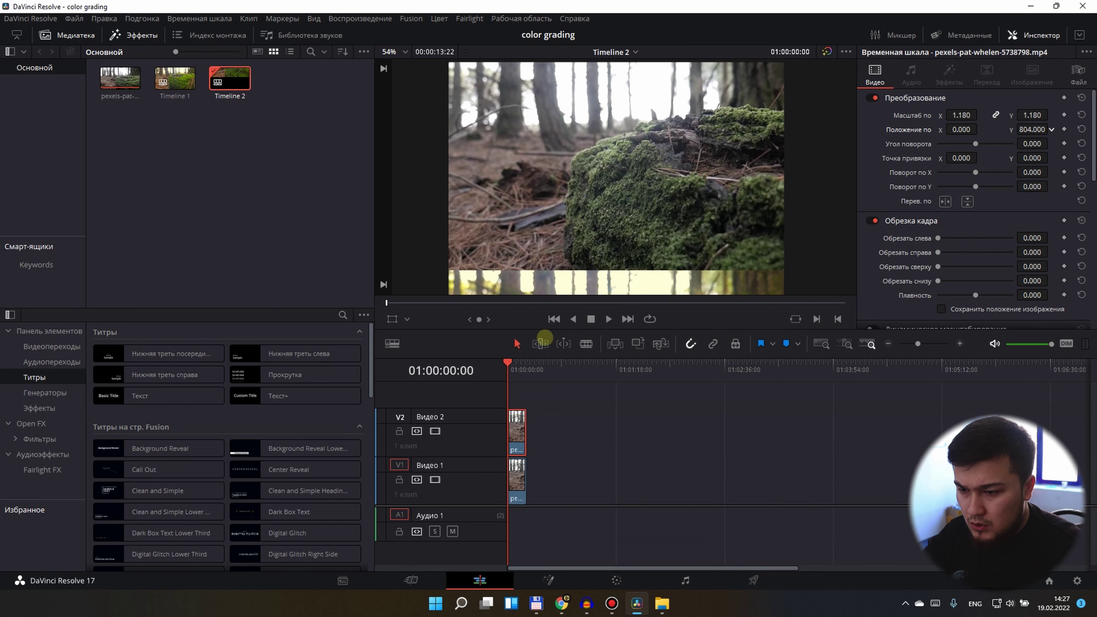
pyautogui.moveTo(552, 332)
pyautogui.mouseDown()
pyautogui.moveTo(1054, 114)
pyautogui.moveTo(507, 331)
pyautogui.mouseUp()
pyautogui.moveTo(647, 232); pyautogui.dragTo(647, 247)
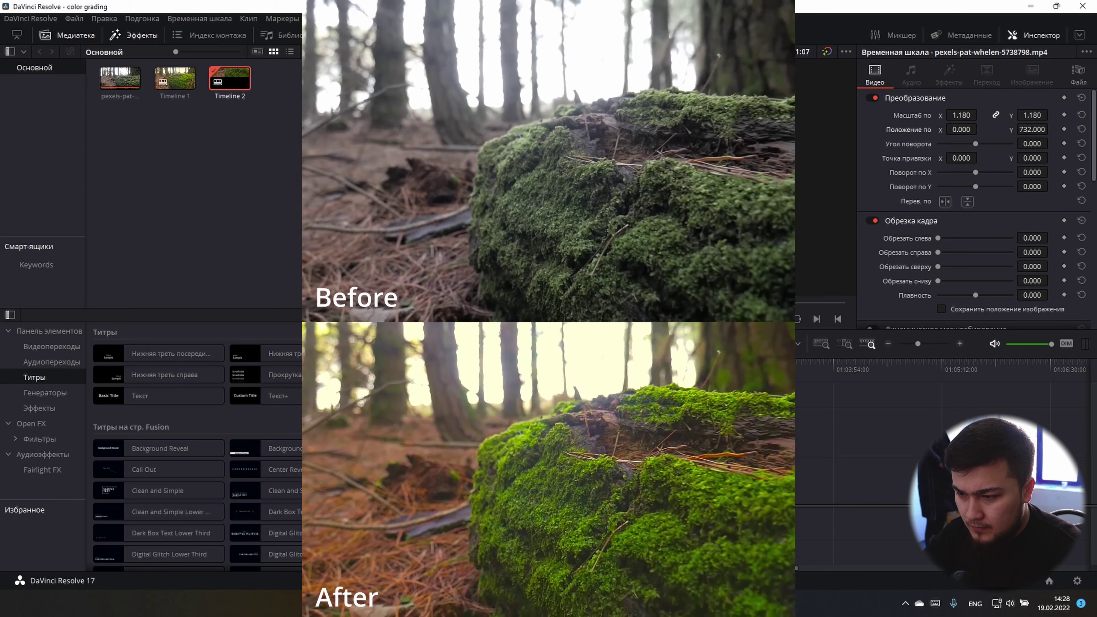